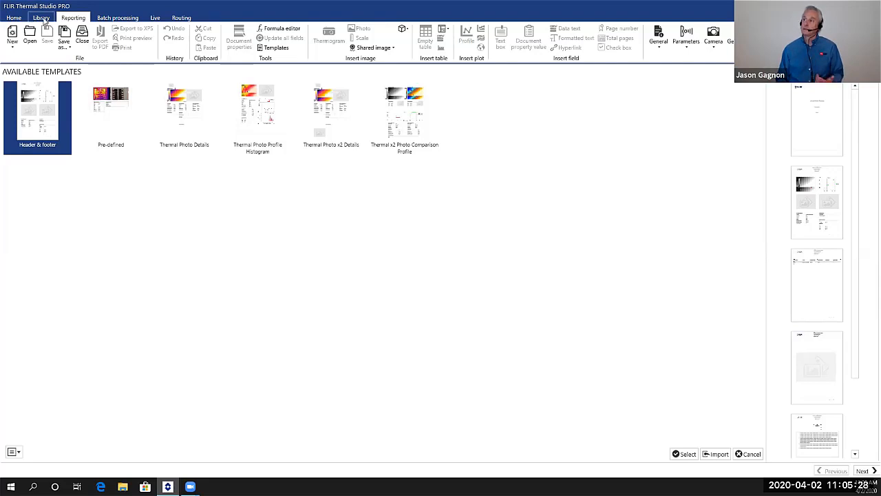
Start a new batch file without saving the current batch
click(41, 18)
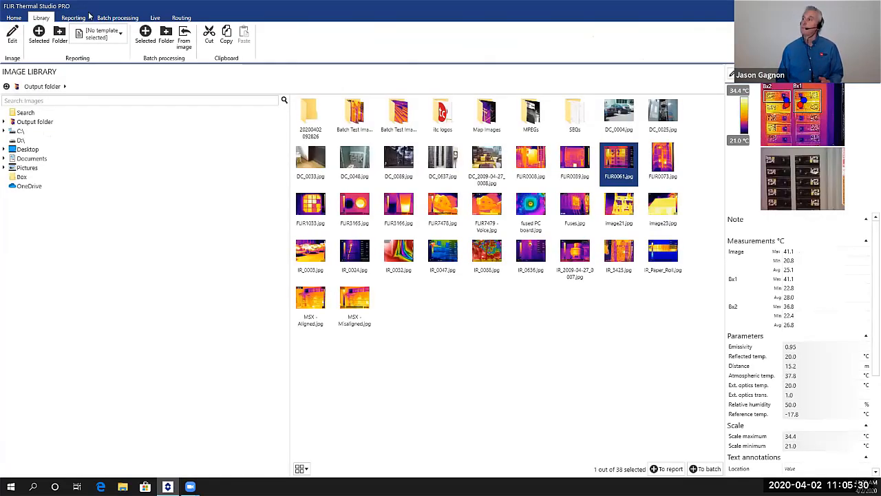
click(127, 19)
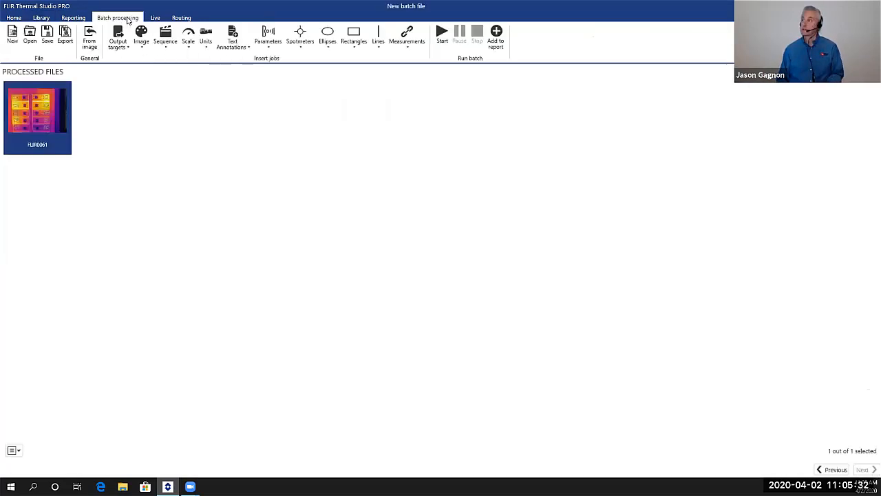
click(13, 34)
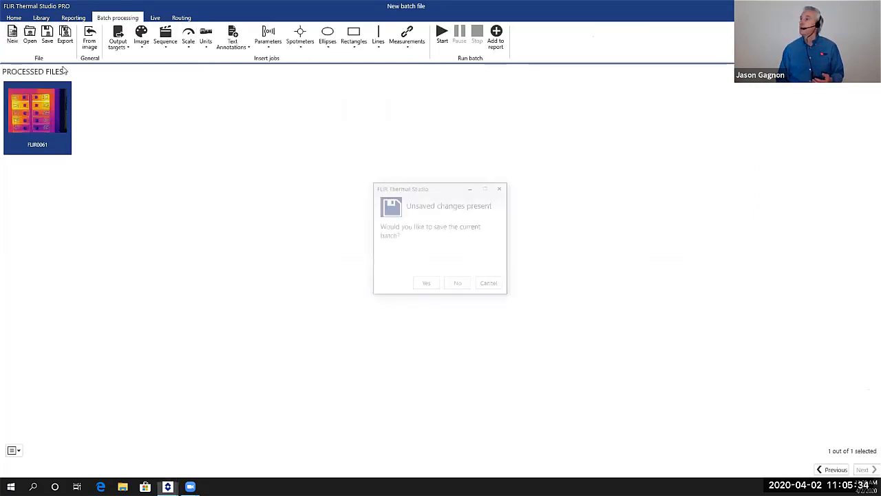
click(458, 287)
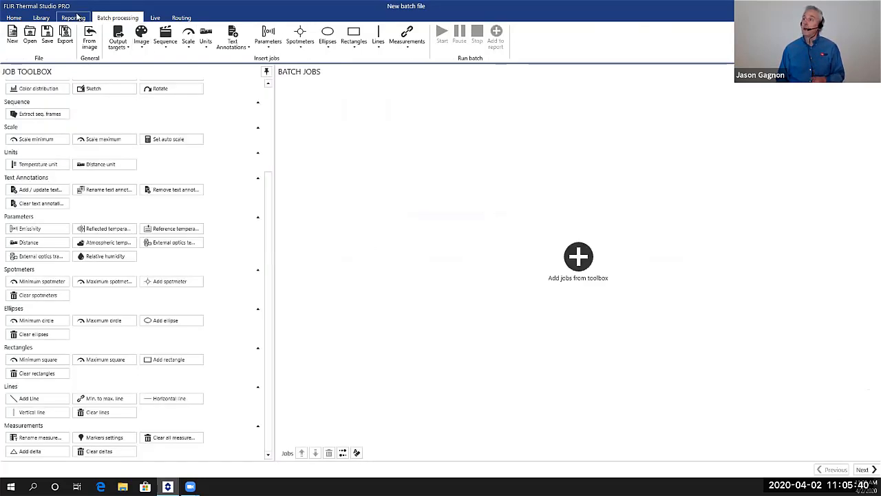
click(78, 17)
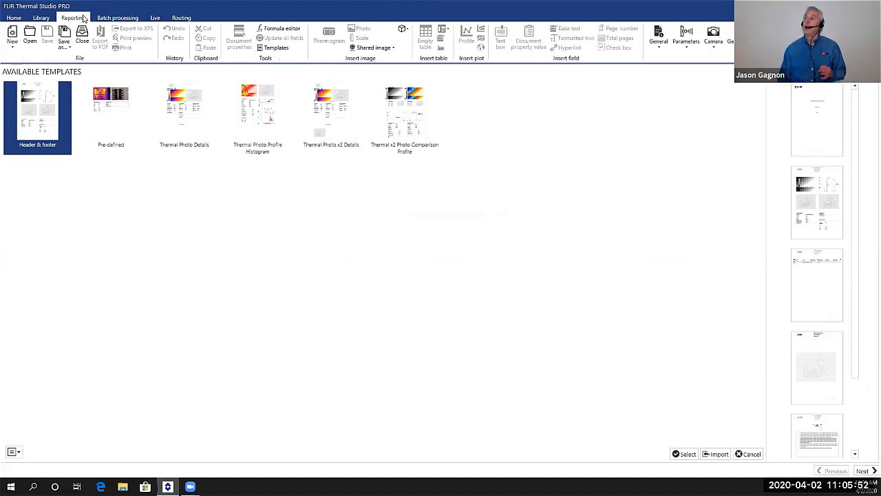
click(13, 19)
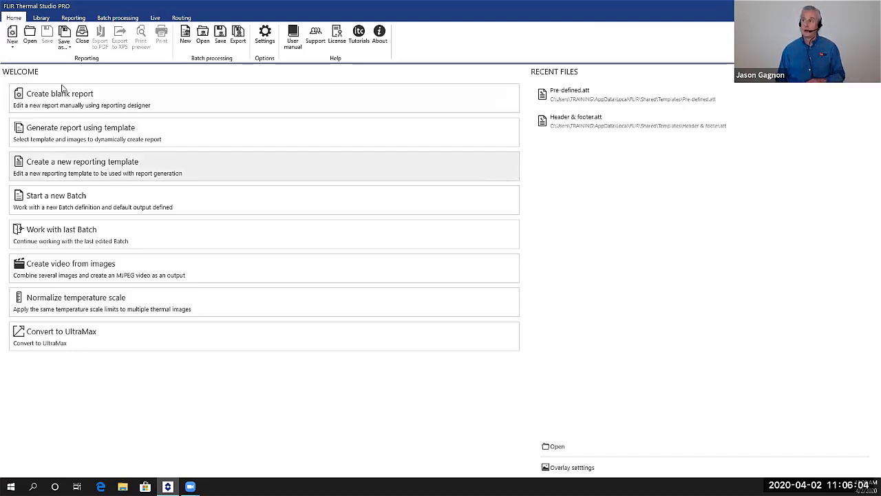
click(73, 21)
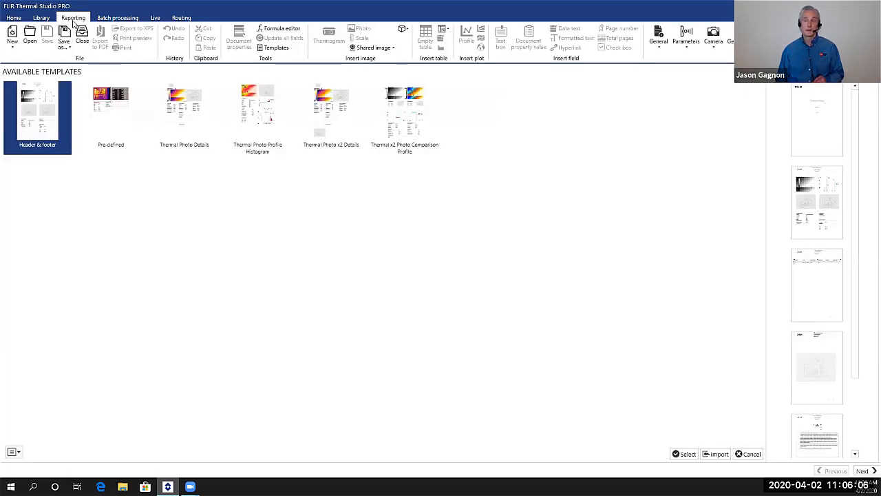
click(13, 46)
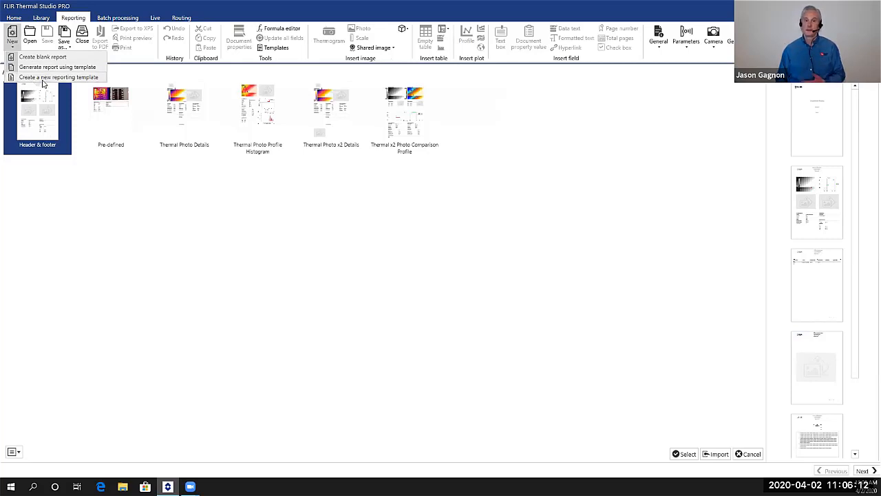
Create a new blank reporting template for report generation
click(18, 20)
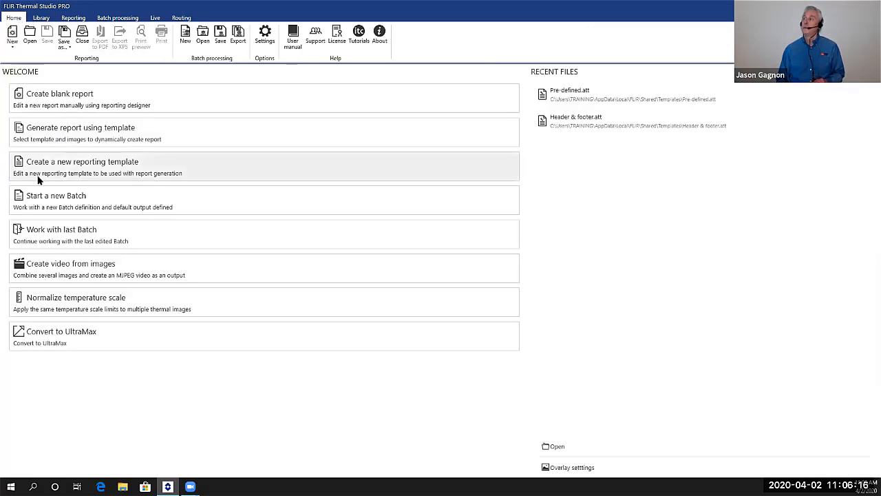
click(102, 169)
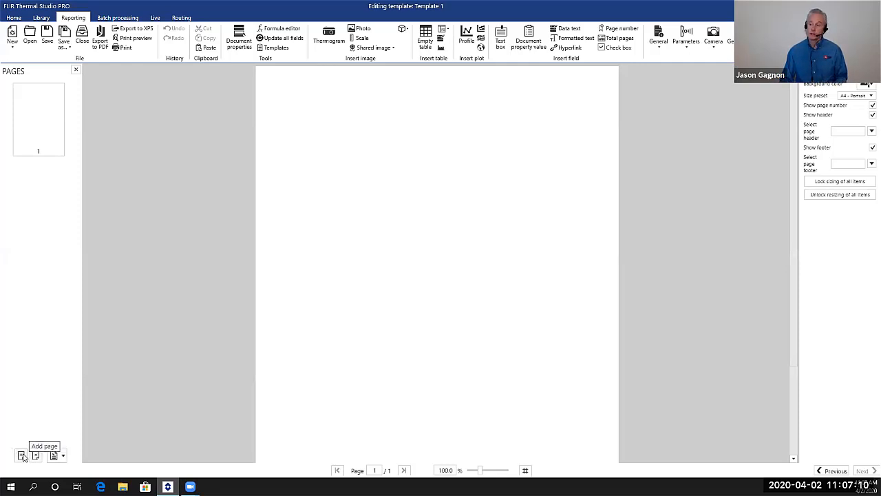
click(61, 457)
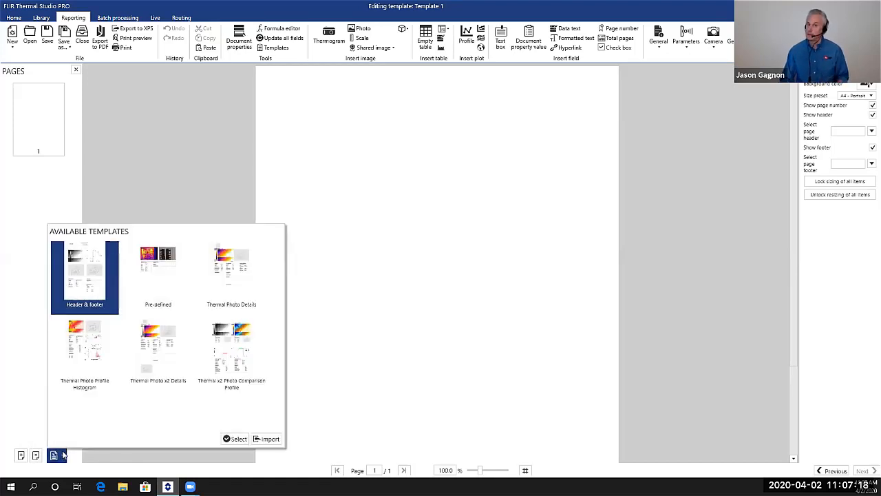
click(126, 139)
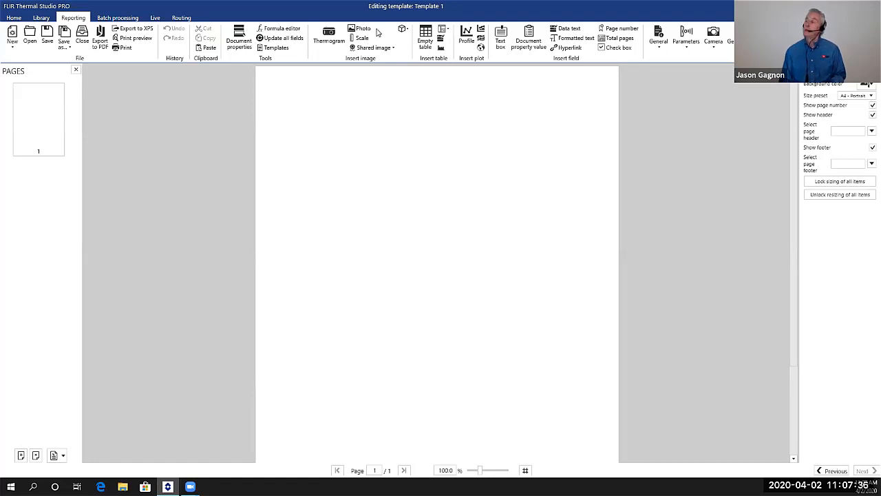
Insert a 302 by 226 thermogram in the page's upper left area and a same-sized photo placeholder to its right
click(329, 35)
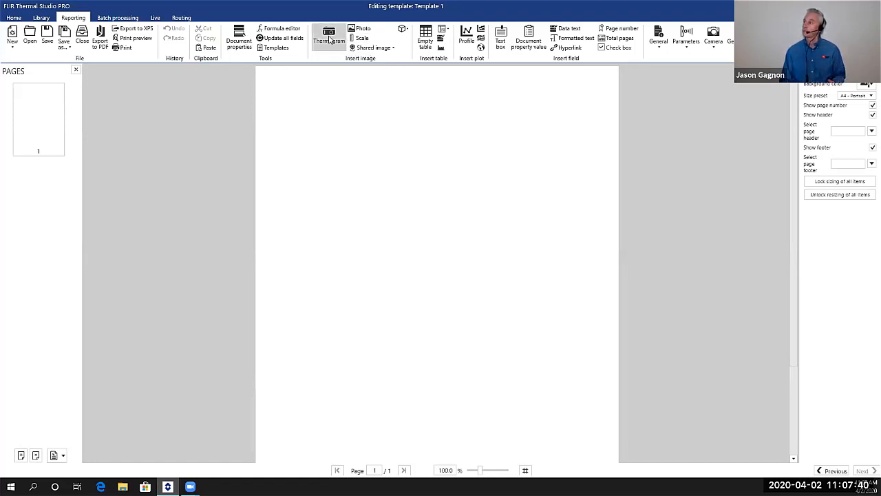
mouse_move(343, 152)
mouse_down()
mouse_move(331, 152)
mouse_move(337, 165)
mouse_up()
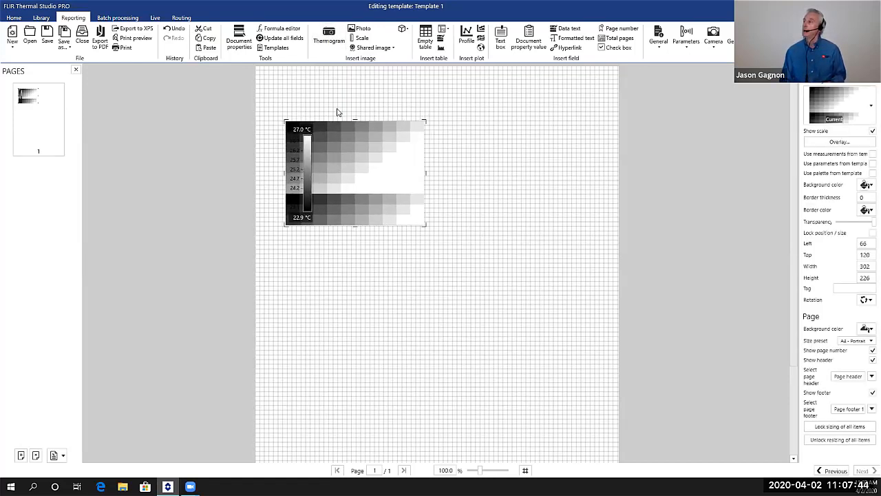
click(365, 29)
drag(501, 177, 506, 160)
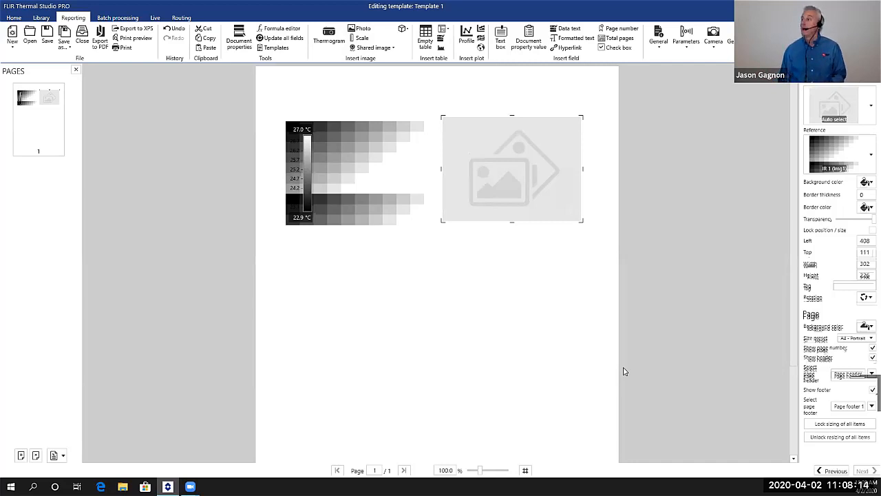
Align the thermogram and photo in a row, at about left 85 and left 422, both with top 114
mouse_move(346, 148)
mouse_down()
mouse_move(337, 133)
mouse_move(326, 136)
mouse_move(349, 146)
mouse_move(335, 179)
mouse_move(338, 151)
mouse_up()
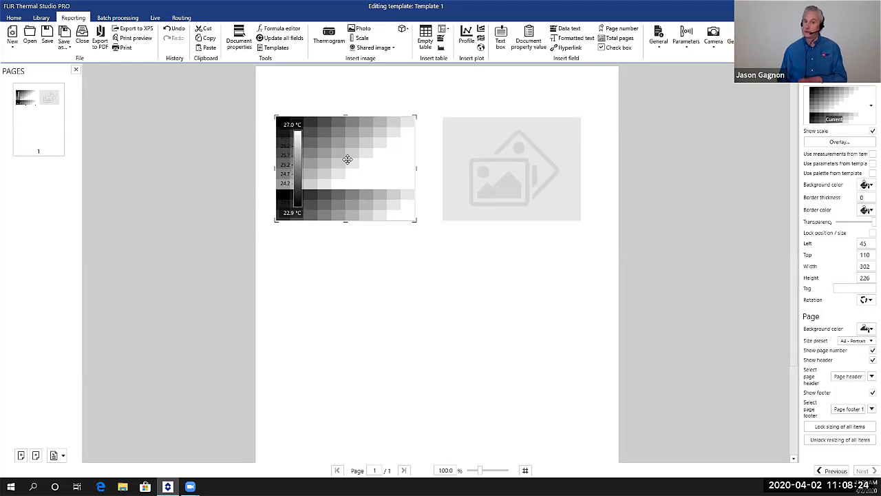
mouse_move(347, 159)
mouse_down()
mouse_move(316, 242)
mouse_move(309, 235)
mouse_move(381, 199)
mouse_move(565, 271)
mouse_move(303, 264)
mouse_move(347, 281)
mouse_move(386, 193)
mouse_move(353, 159)
mouse_up()
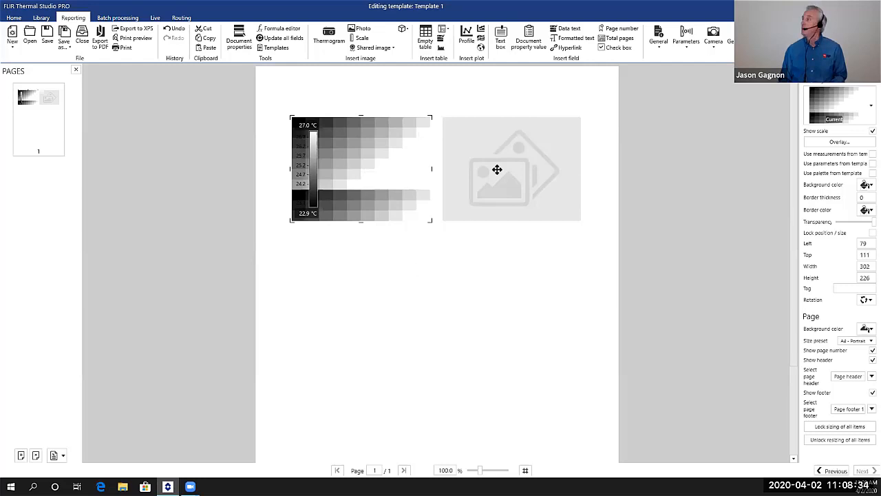
drag(494, 168, 502, 173)
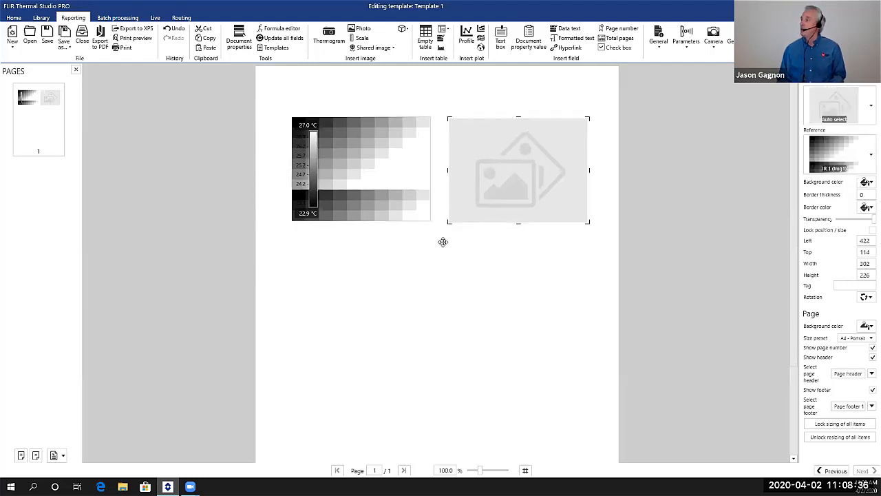
drag(320, 186, 329, 188)
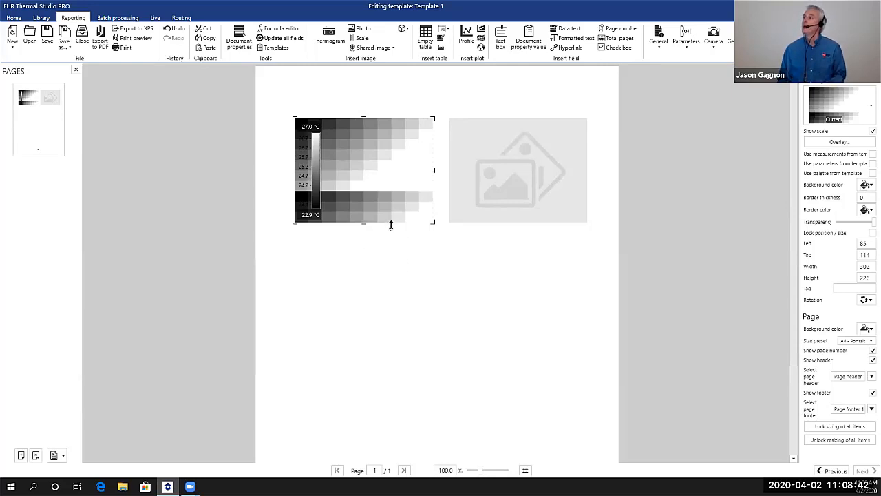
click(398, 260)
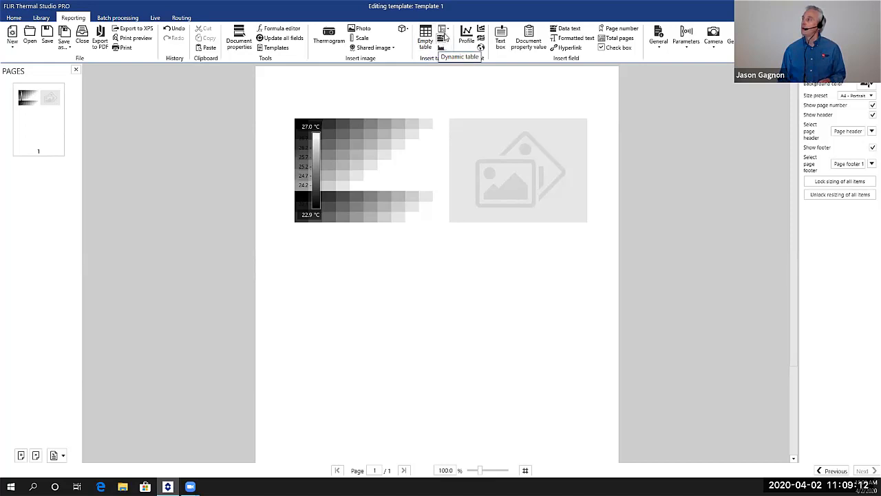
Insert a Camera information dynamic table and place it just below the thermogram, at about left 88, top 382
click(446, 30)
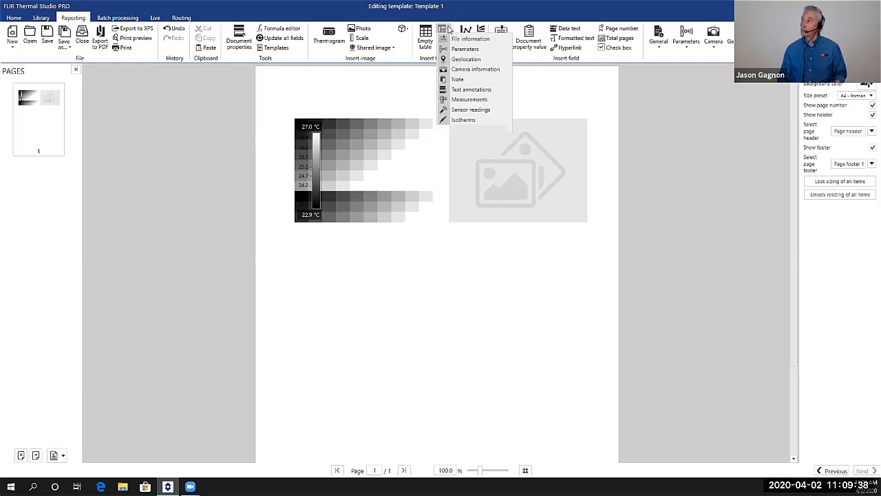
click(472, 69)
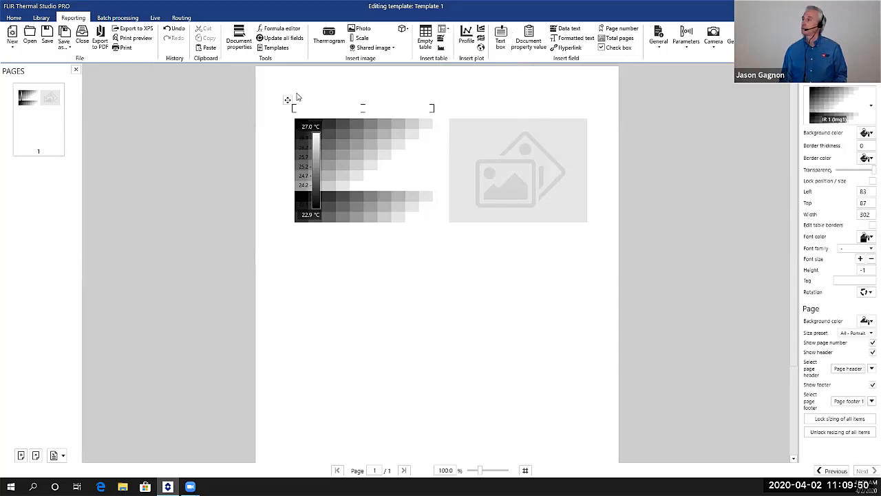
drag(288, 99, 290, 234)
drag(291, 235, 293, 234)
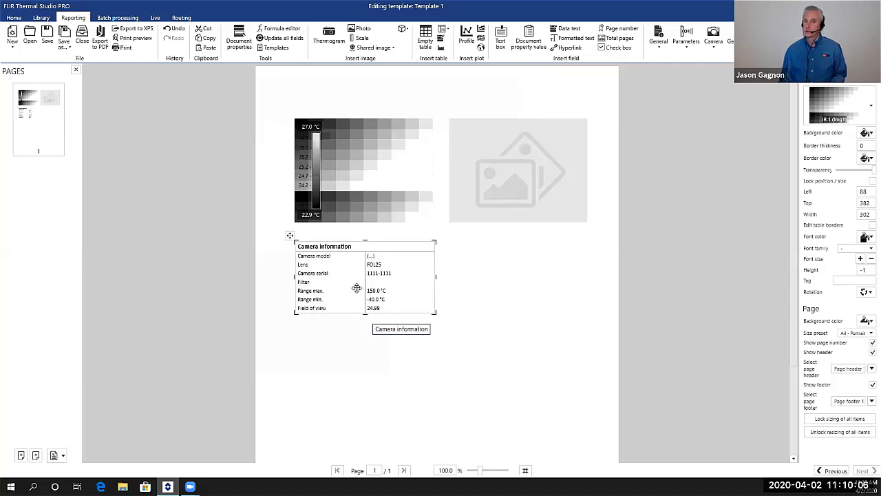
Remove the Camera serial and Filter rows from the Camera information table
click(318, 275)
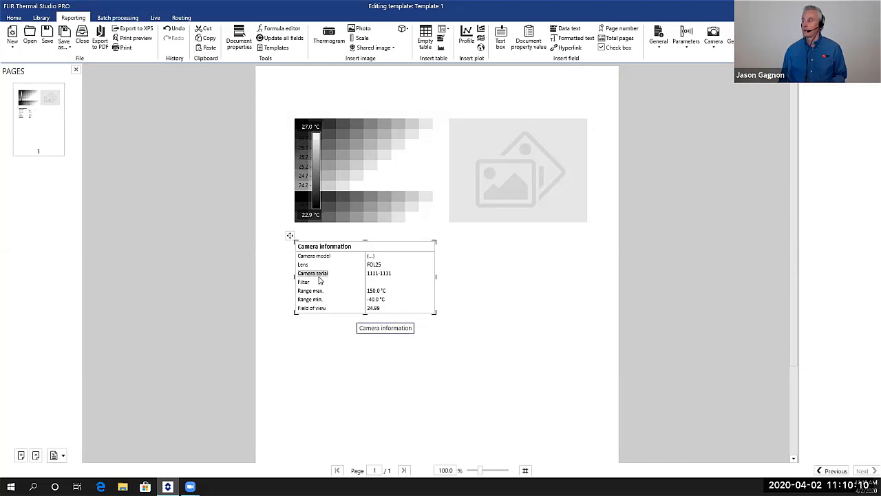
right_click(320, 278)
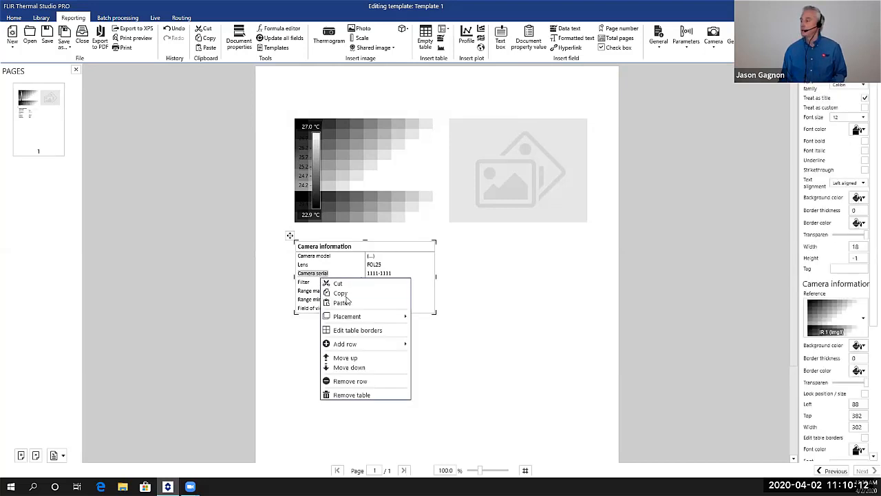
mouse_move(378, 344)
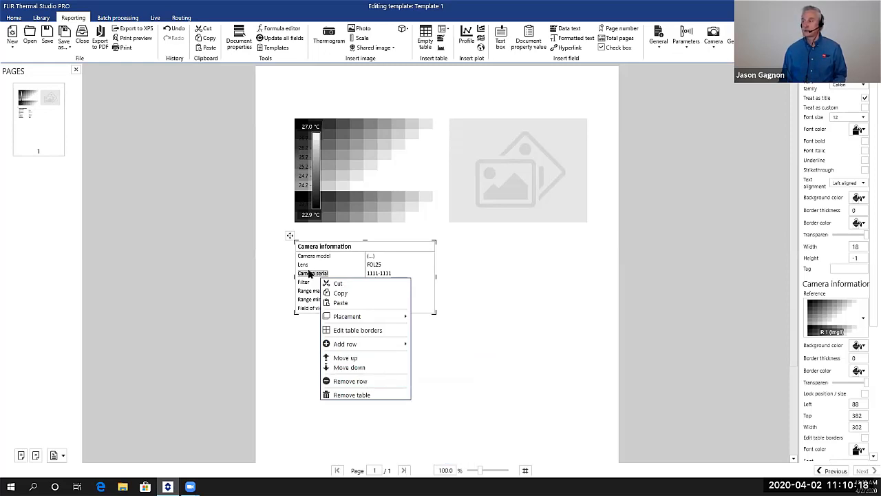
click(349, 381)
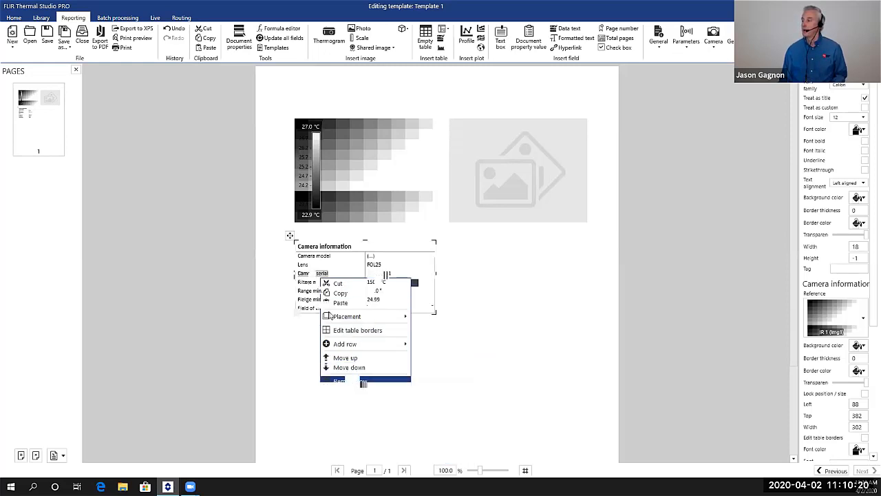
right_click(311, 273)
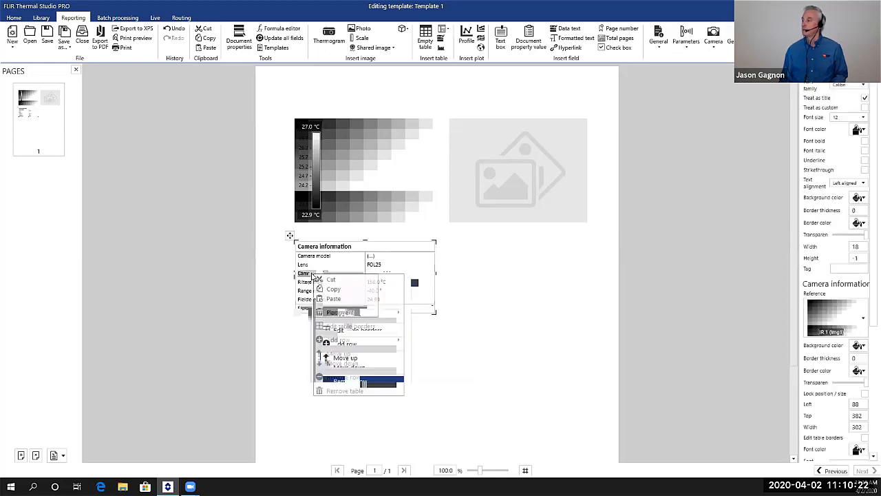
click(347, 431)
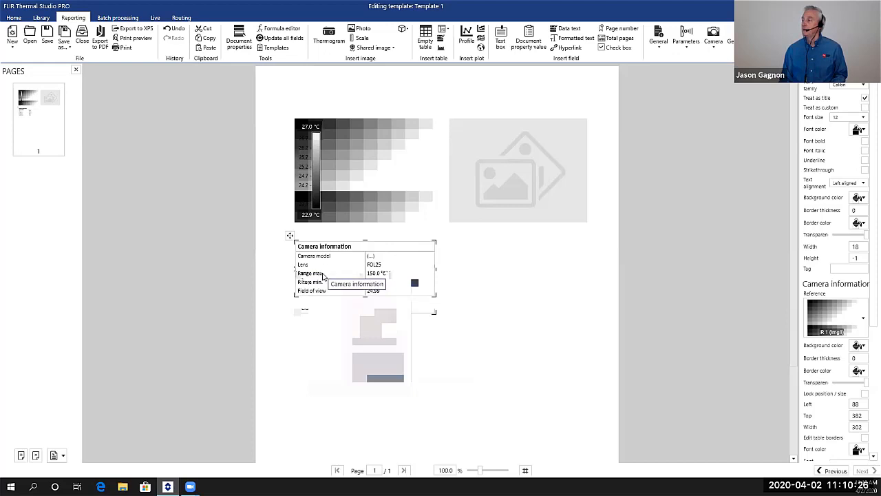
Add a File name row and an Emissivity row to the Camera information table
right_click(324, 273)
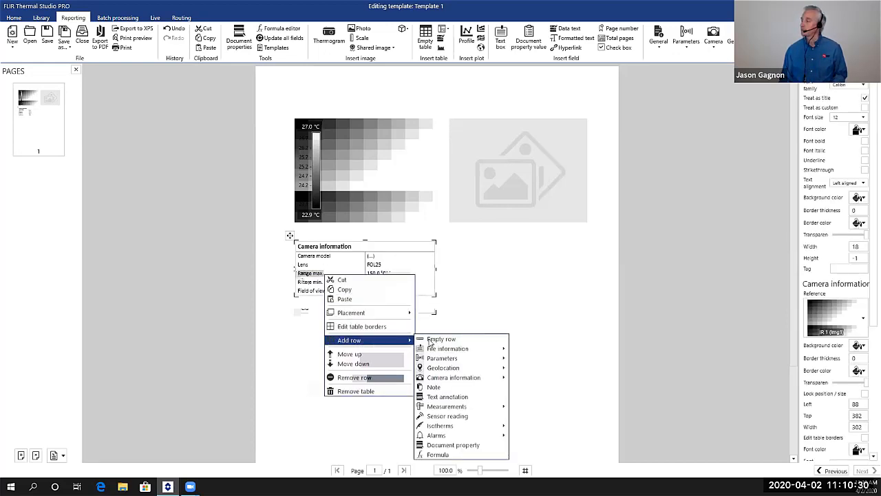
mouse_move(442, 349)
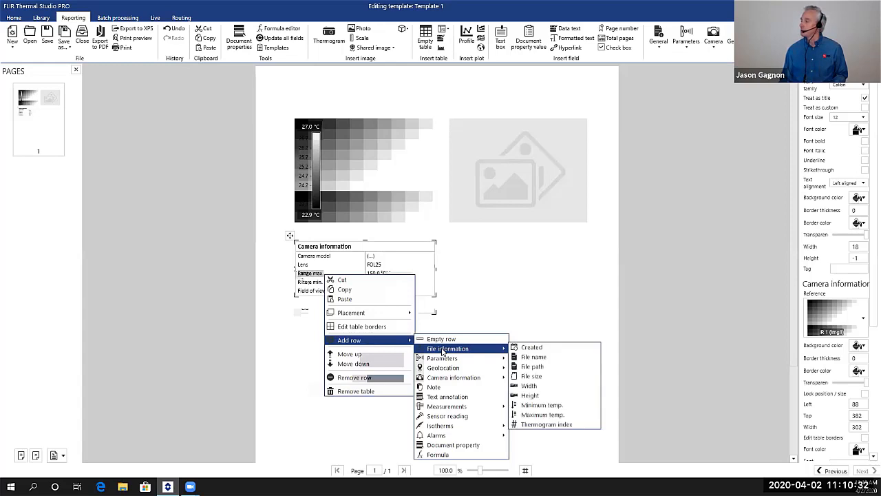
click(527, 357)
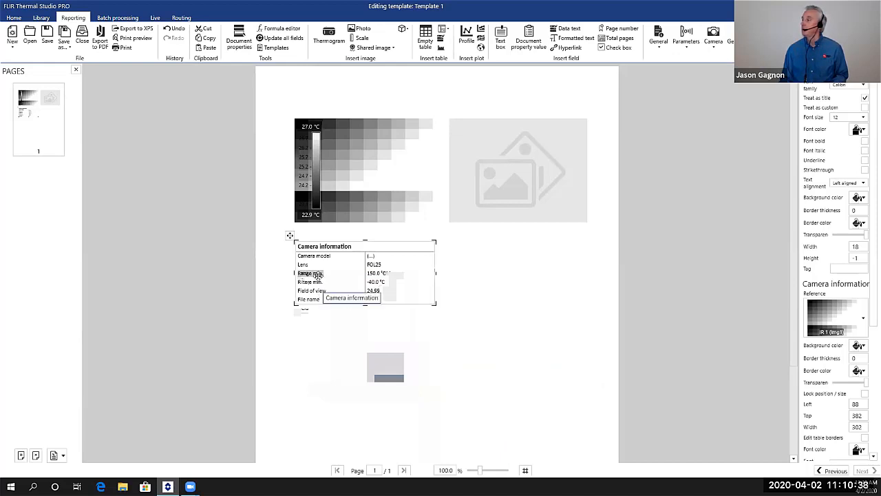
right_click(319, 277)
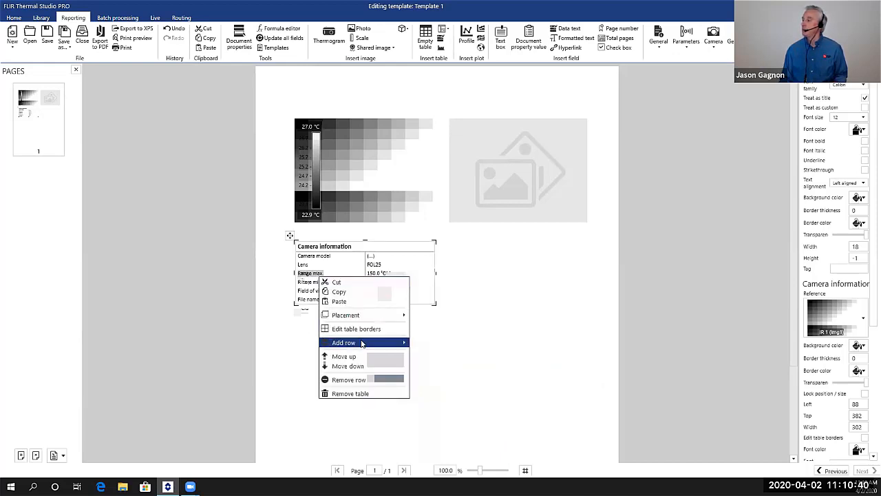
mouse_move(467, 365)
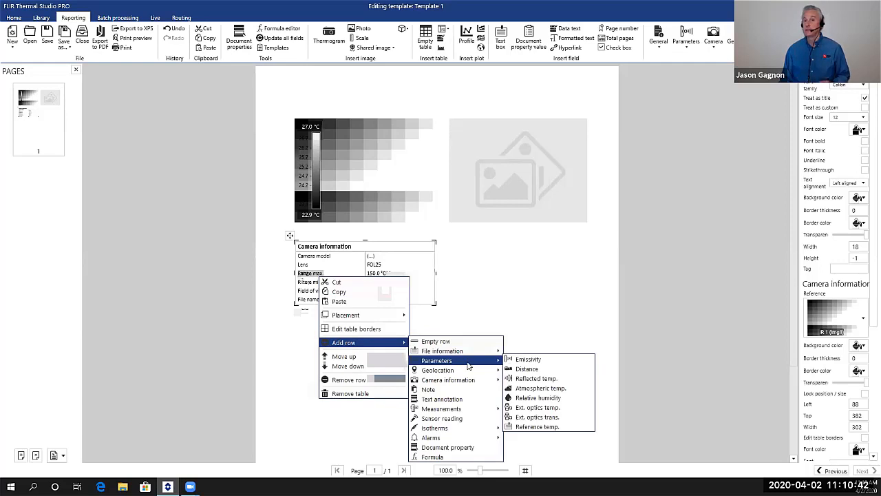
click(520, 360)
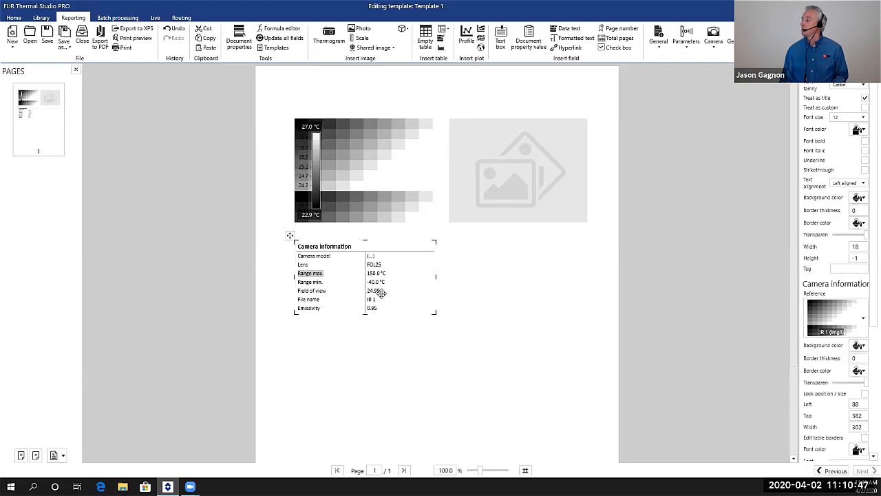
Move the Emissivity row up two places in the Camera information table, directly above Field of view
right_click(318, 309)
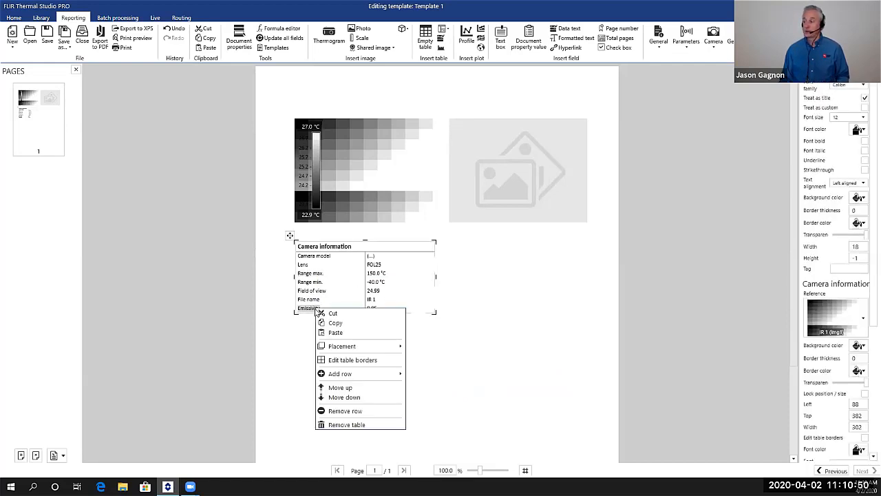
click(359, 388)
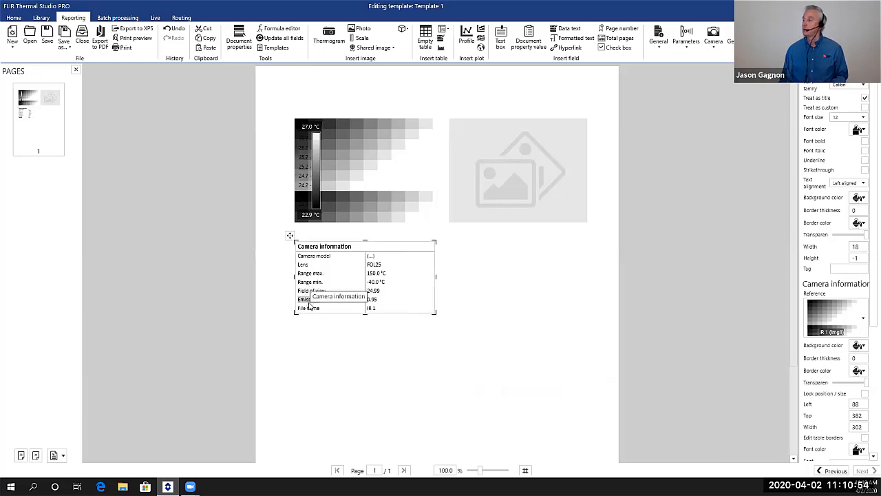
right_click(310, 305)
click(348, 378)
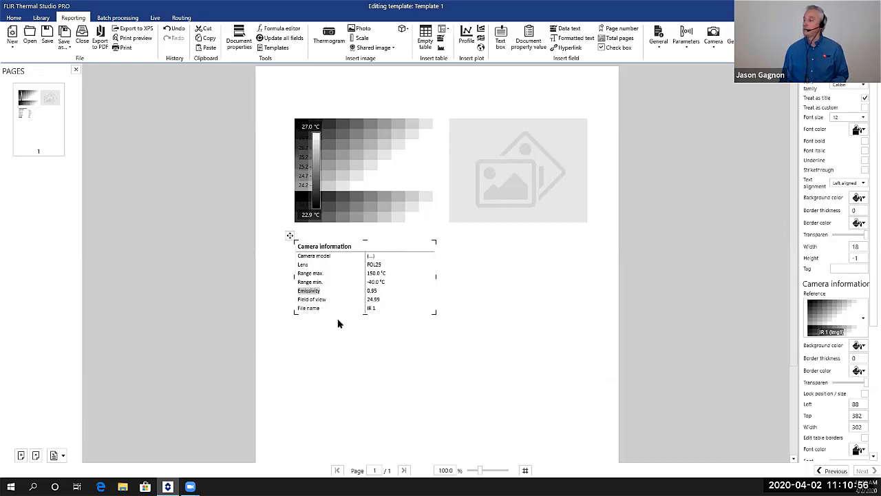
click(326, 348)
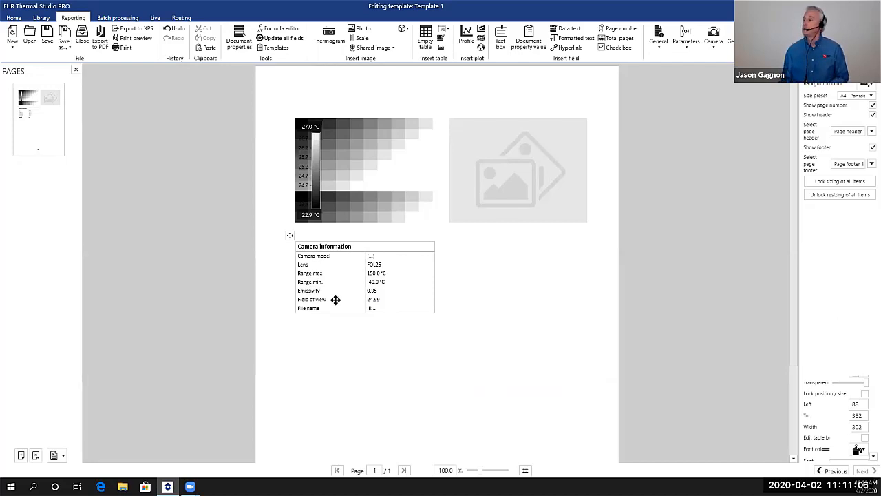
Insert a Measurements dynamic table and place it below the photo placeholder, at about left 414, top 385
click(329, 241)
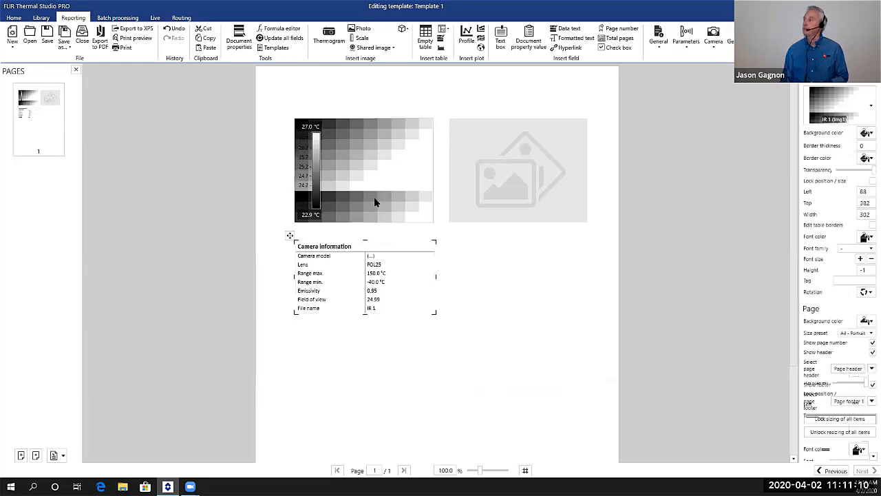
click(445, 31)
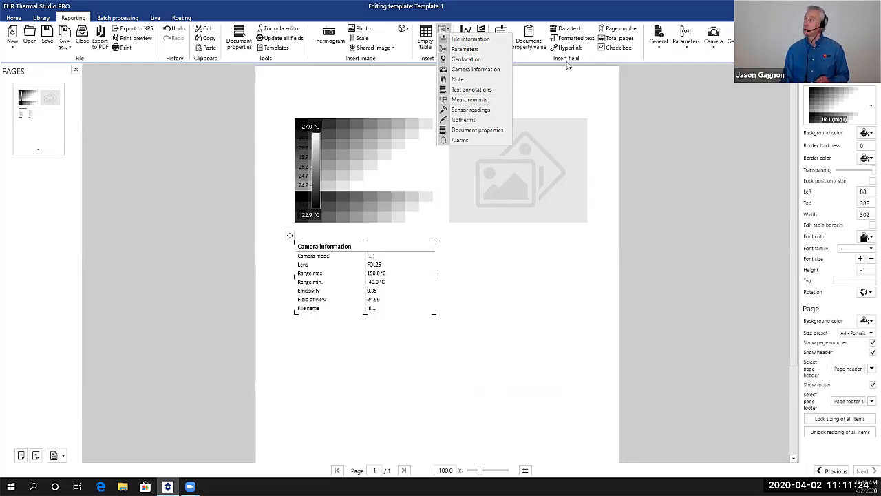
click(467, 100)
drag(284, 97, 439, 236)
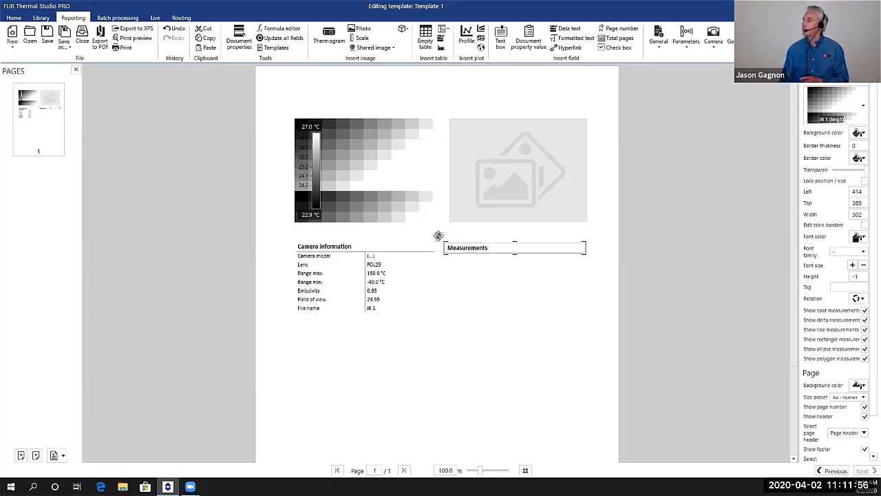
click(337, 245)
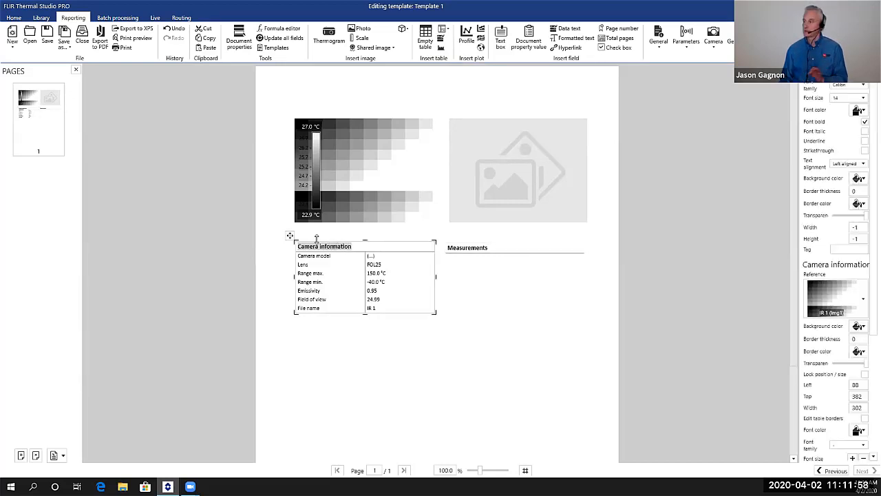
click(316, 168)
click(508, 176)
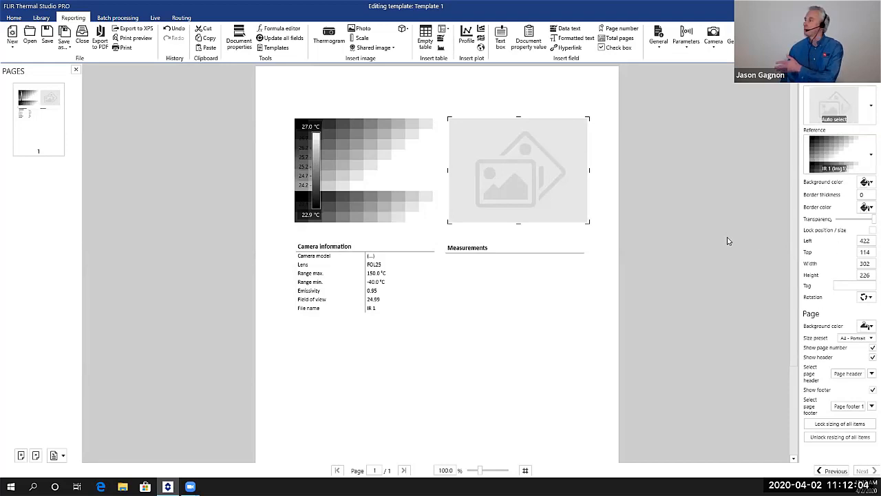
click(349, 152)
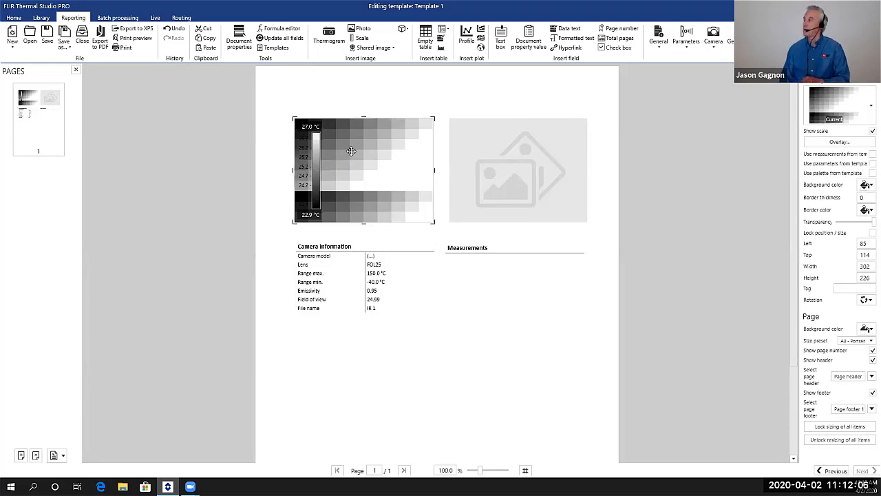
click(526, 149)
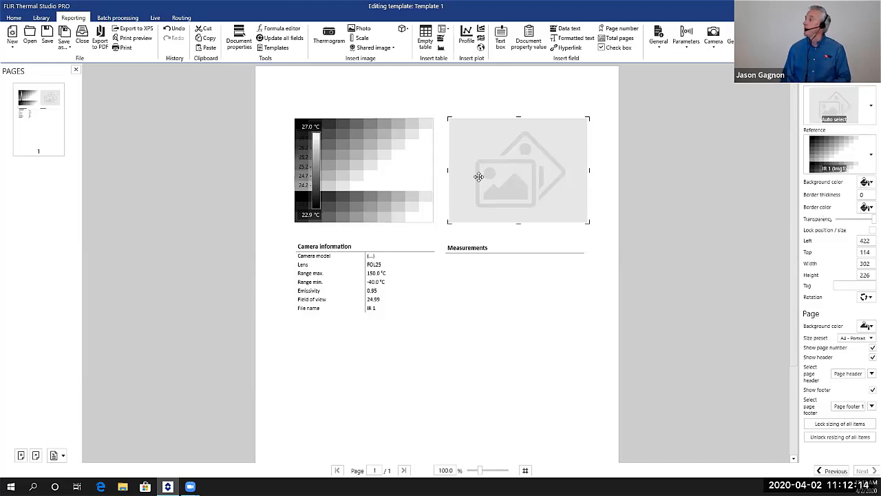
Select the Measurements table and widen the properties pane to show its full measurement display options
click(460, 248)
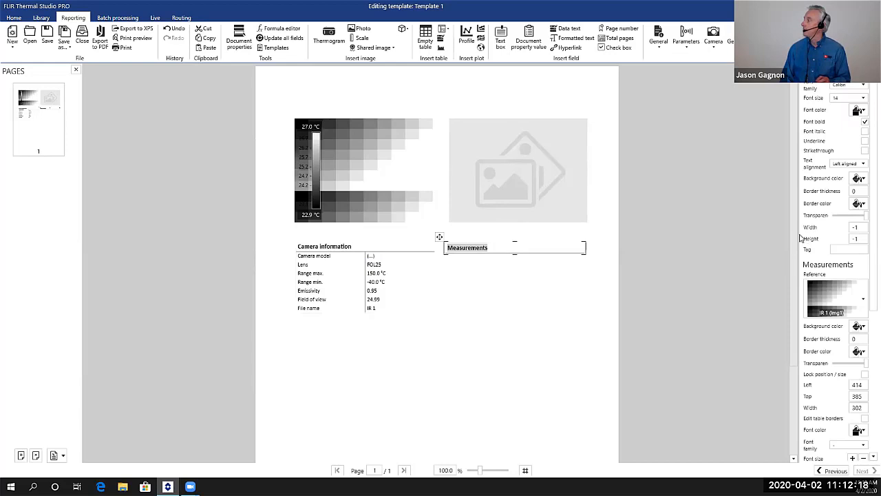
drag(797, 237, 668, 234)
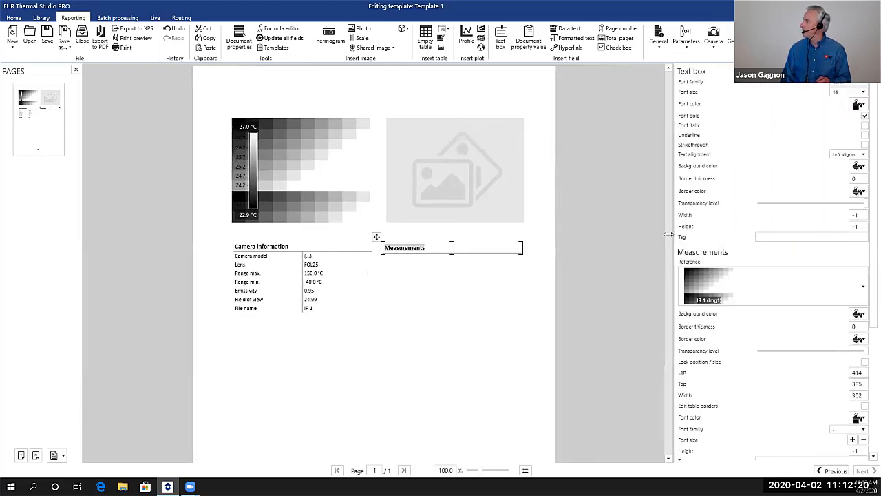
scroll(702, 233, down, 5)
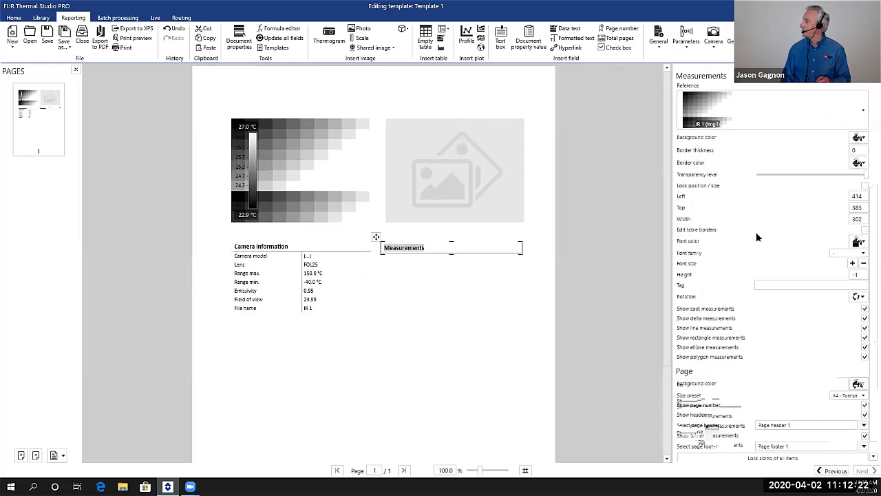
scroll(756, 237, down, 1)
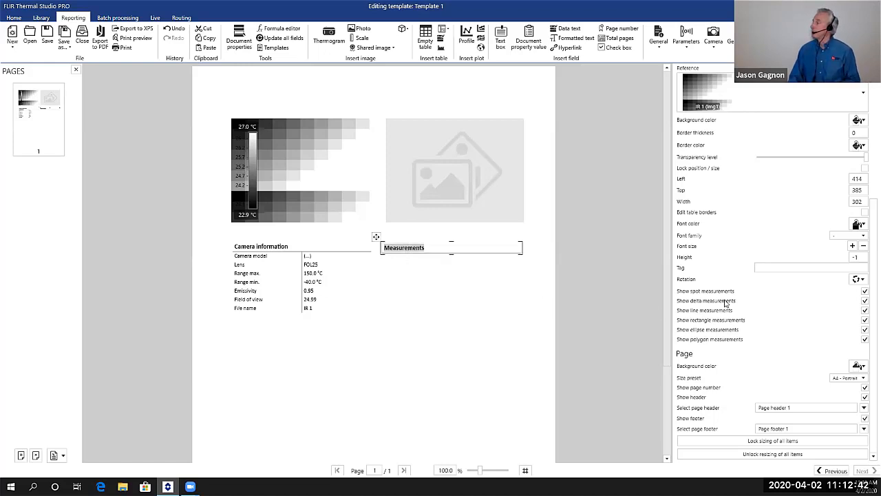
click(865, 339)
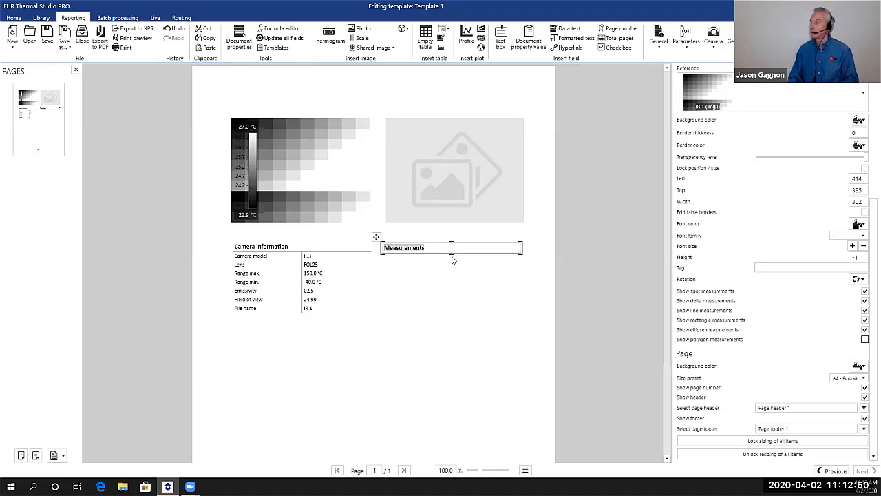
click(864, 330)
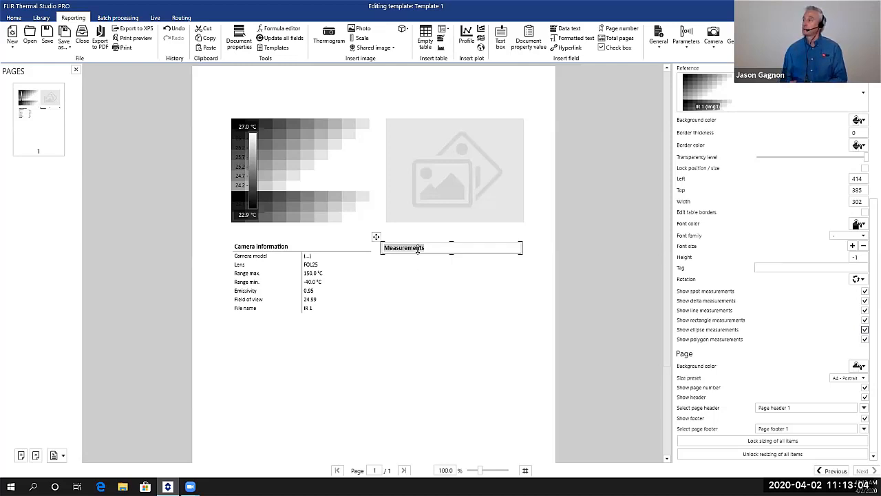
click(445, 30)
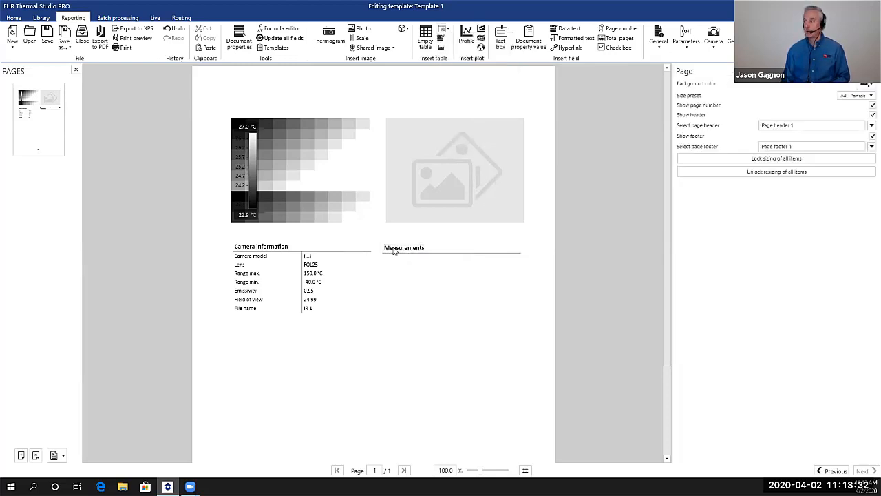
Add Emissivity and Distance rows to the Measurements table and nudge it level with the Camera information table
click(393, 252)
right_click(394, 252)
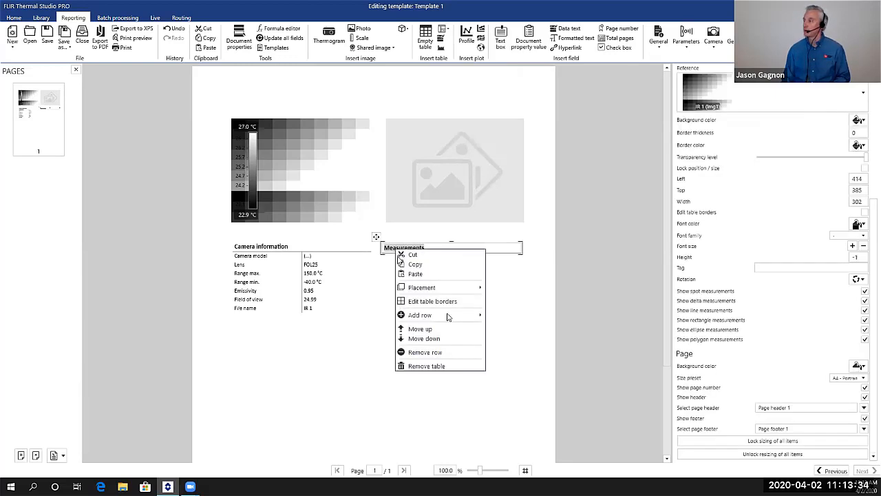
mouse_move(468, 317)
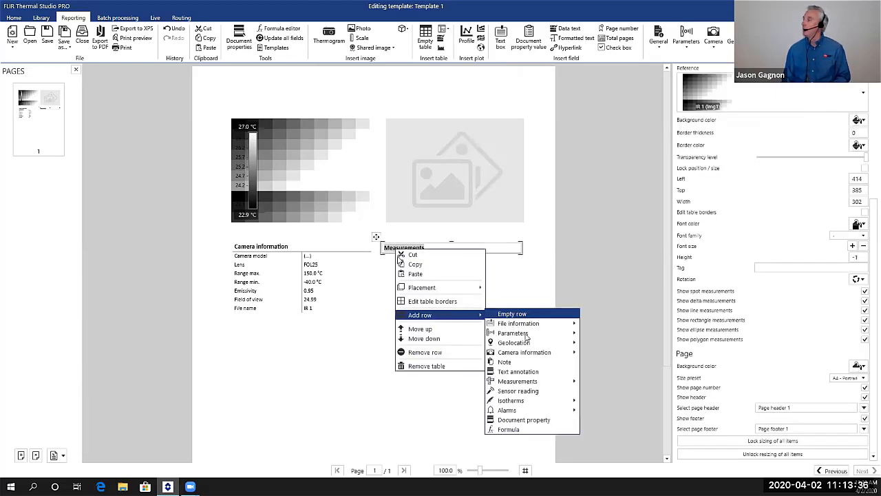
mouse_move(527, 351)
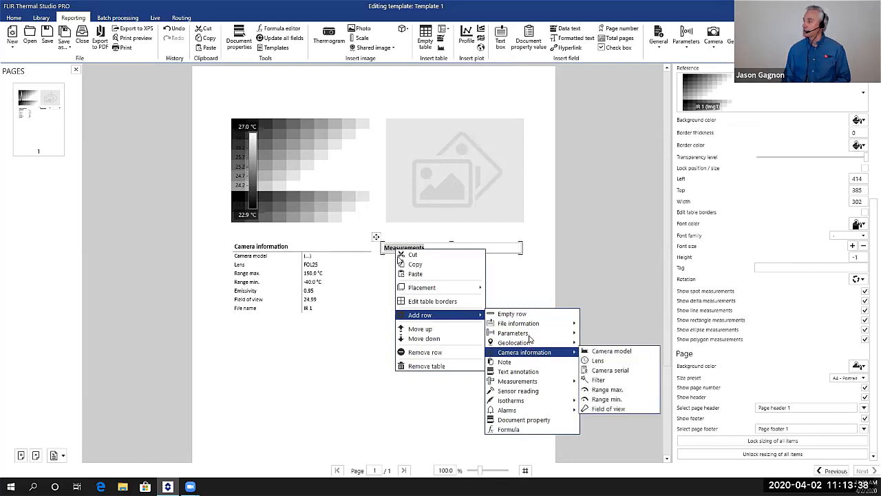
mouse_move(571, 333)
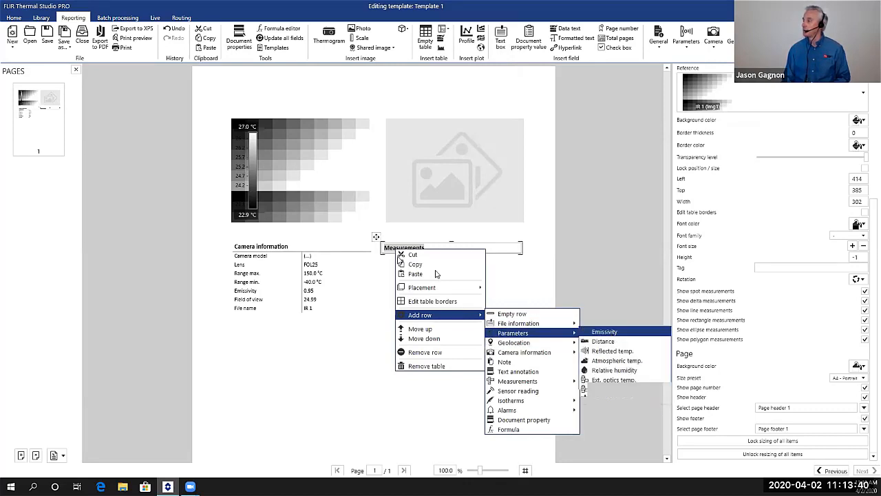
click(604, 332)
right_click(415, 258)
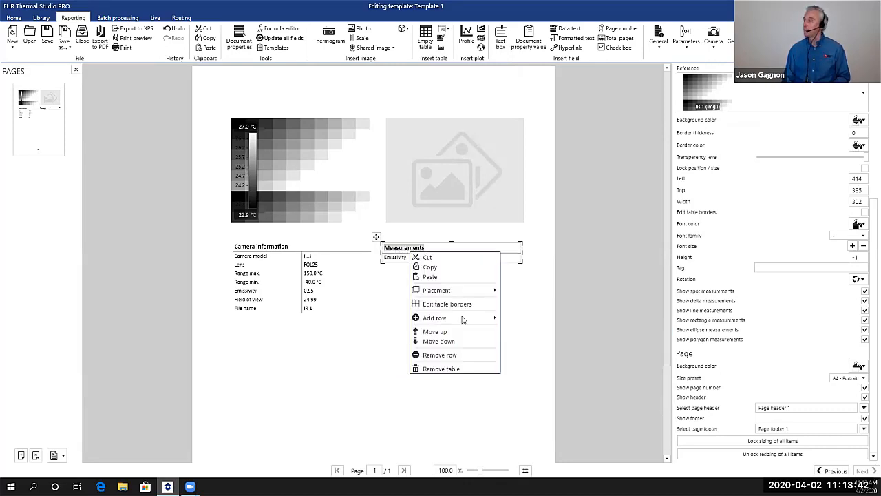
click(617, 343)
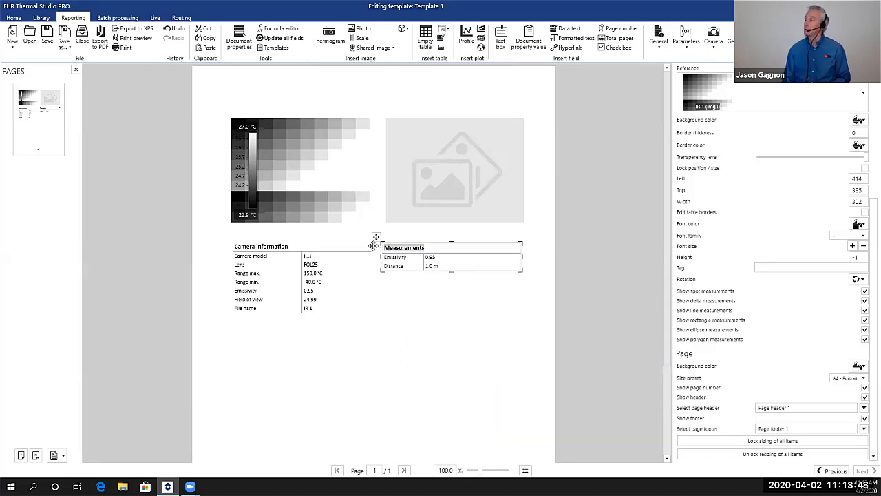
drag(376, 236, 382, 235)
click(326, 354)
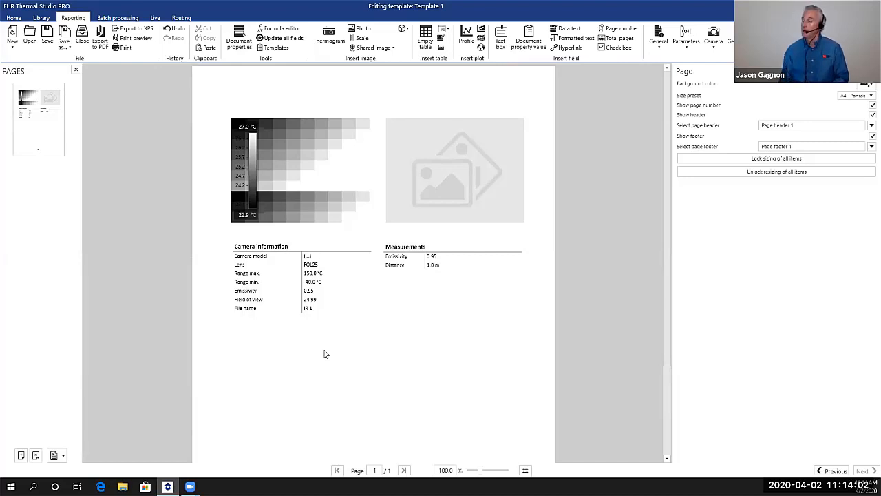
Insert a text box about 117 by 65 below the Camera information table, at about left 94, top 609
scroll(300, 329, down, 1)
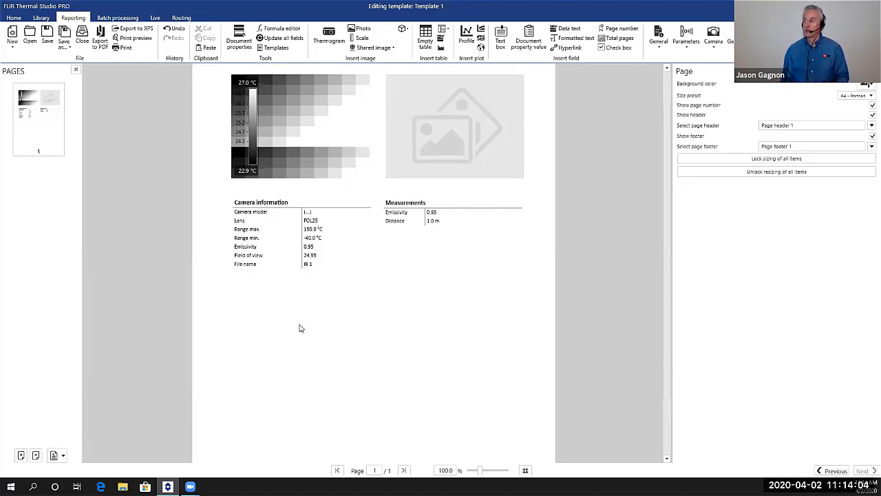
scroll(300, 329, down, 1)
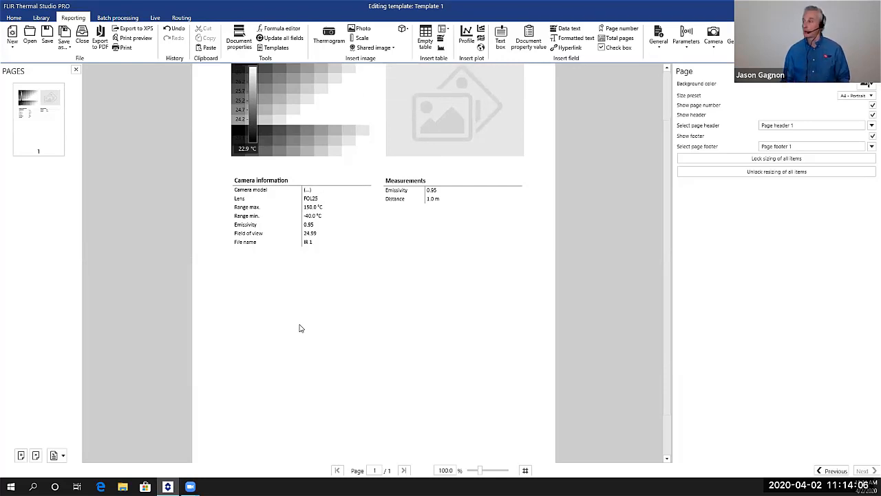
scroll(310, 321, down, 1)
scroll(324, 303, up, 3)
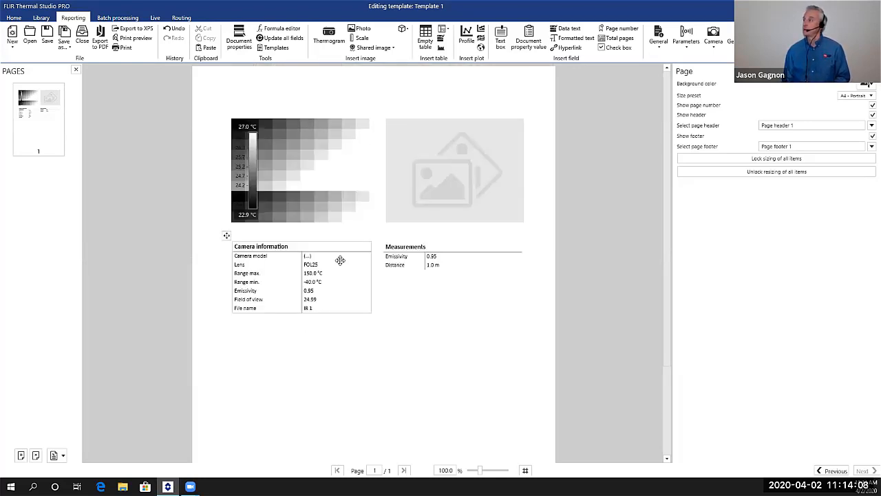
click(494, 46)
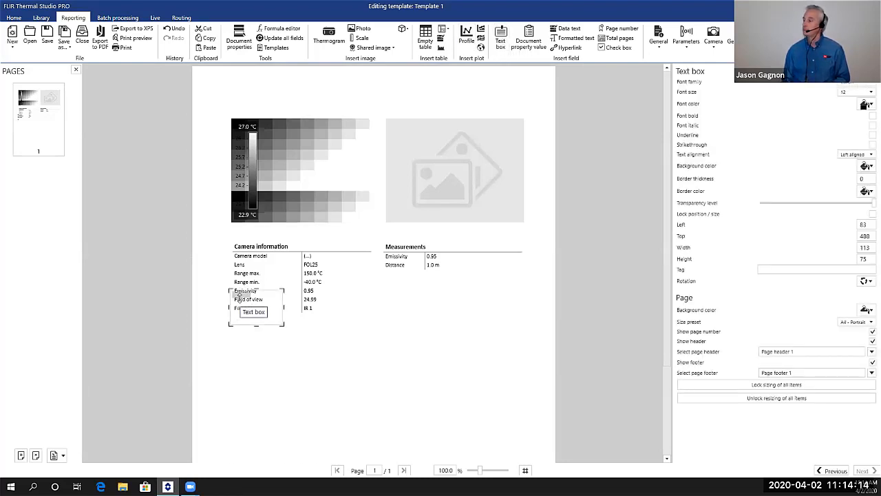
drag(236, 292, 233, 294)
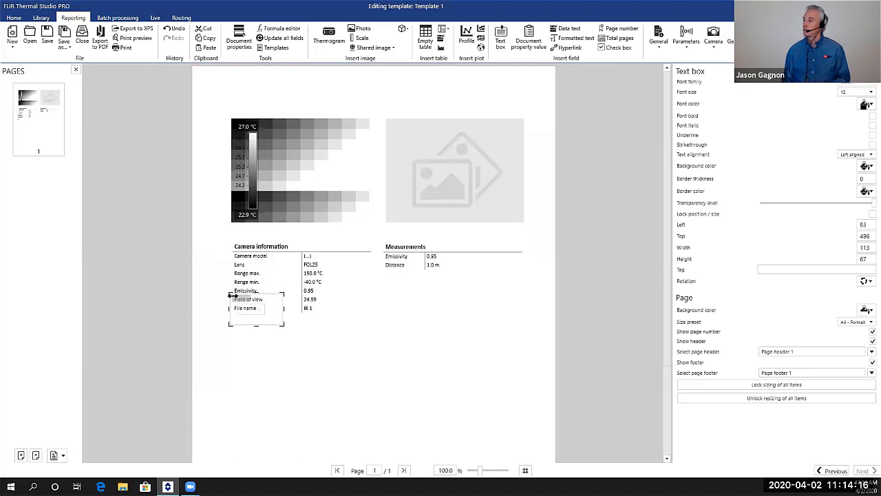
drag(229, 291, 252, 353)
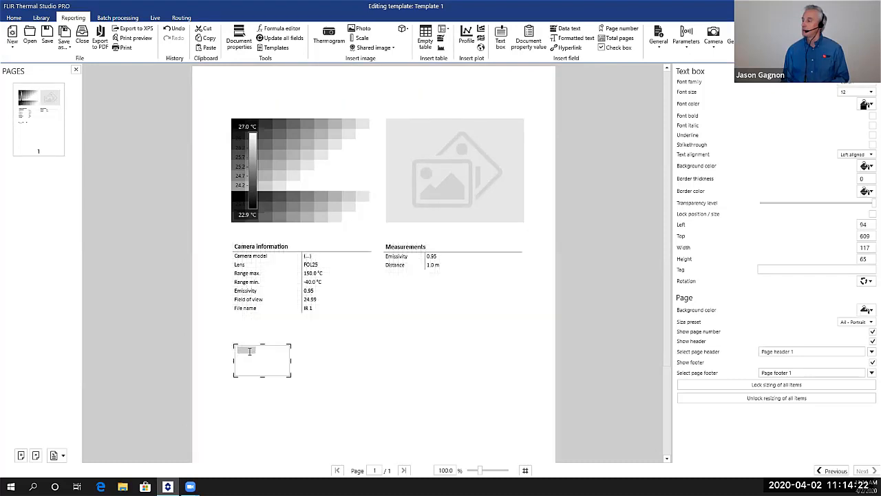
Enter "Comments:" in the text box and widen it to about 606, spanning both tables above
click(249, 351)
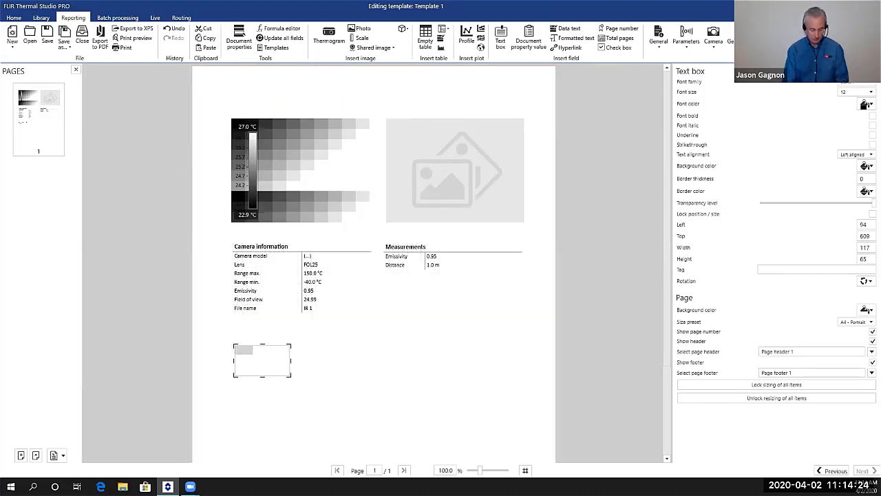
text(Comments)
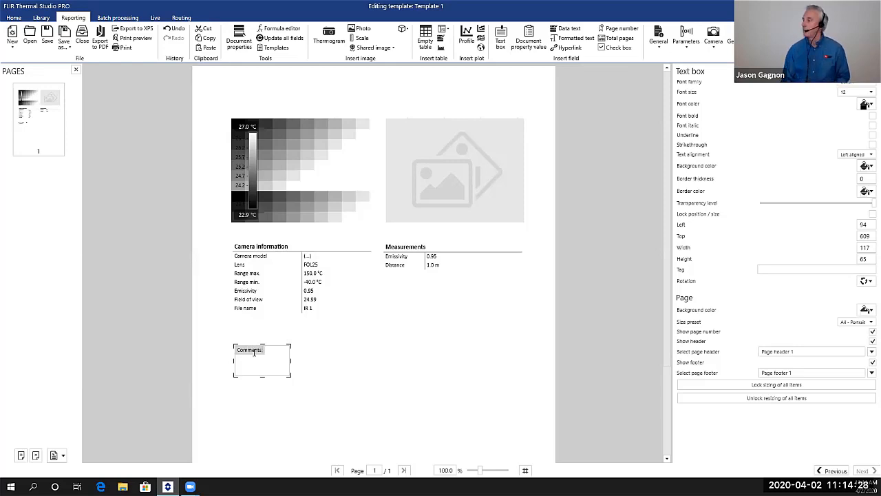
click(291, 379)
click(285, 362)
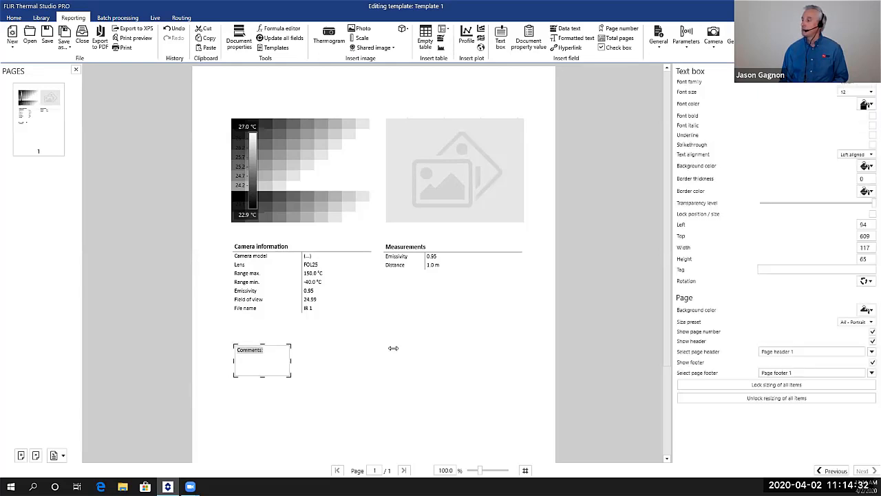
drag(393, 348, 515, 359)
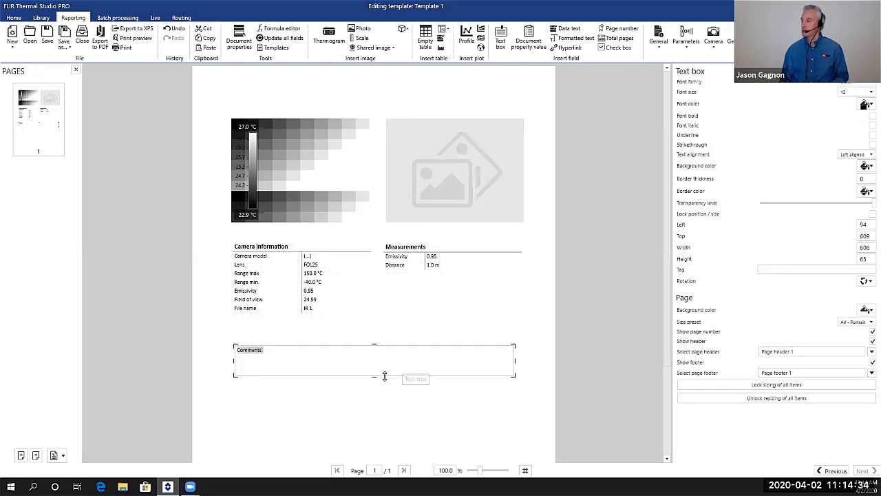
Increase the comments text box's height to about 173 and set its font size to 15
drag(373, 426, 374, 427)
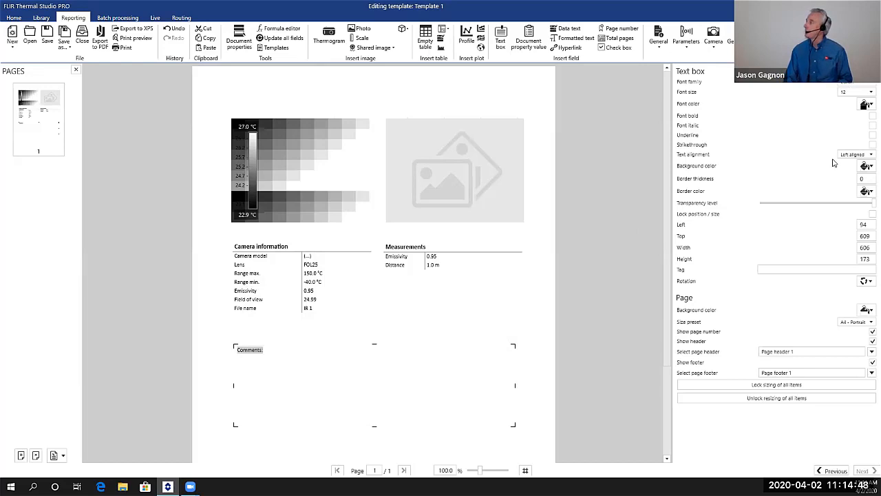
click(868, 93)
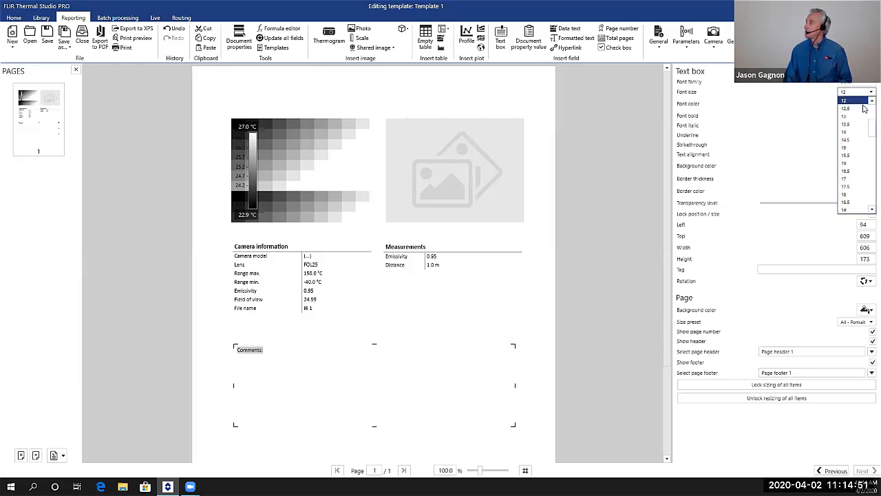
click(853, 148)
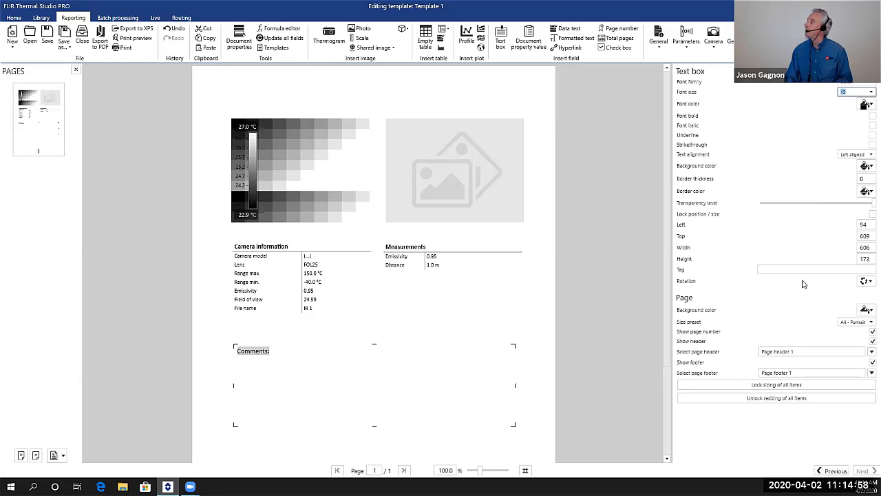
Try centered alignment for the comments text and return it to left aligned
click(858, 155)
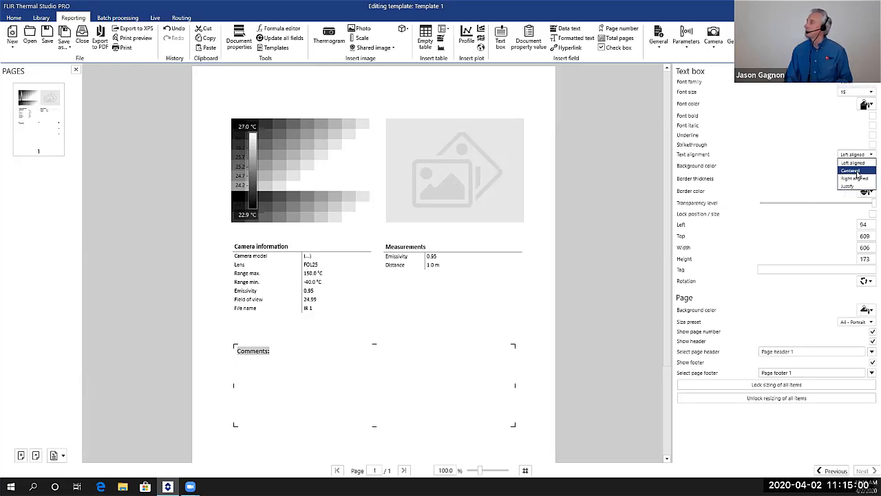
click(859, 172)
click(858, 155)
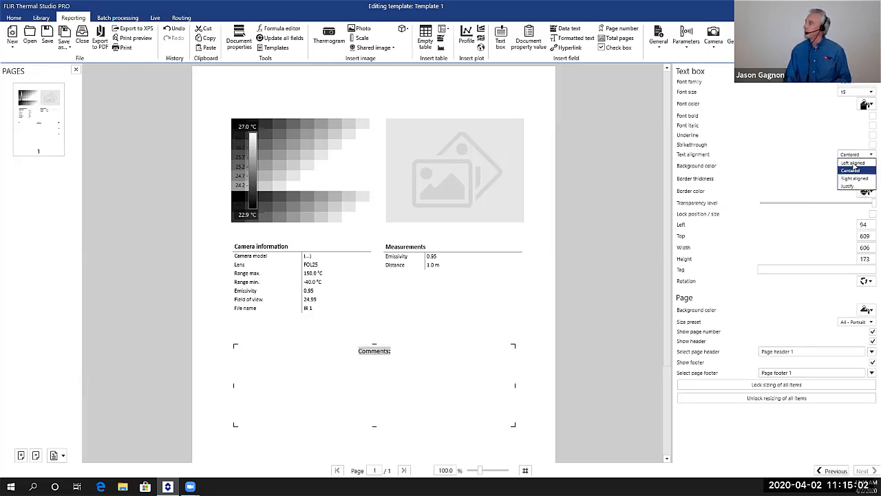
click(853, 163)
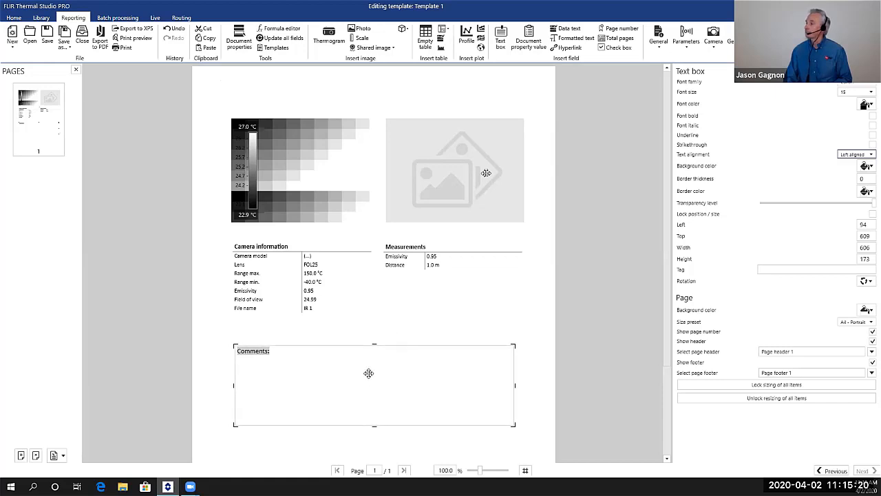
Move the comments text box slightly up to about left 92, top 595, and deselect it
drag(368, 373, 367, 367)
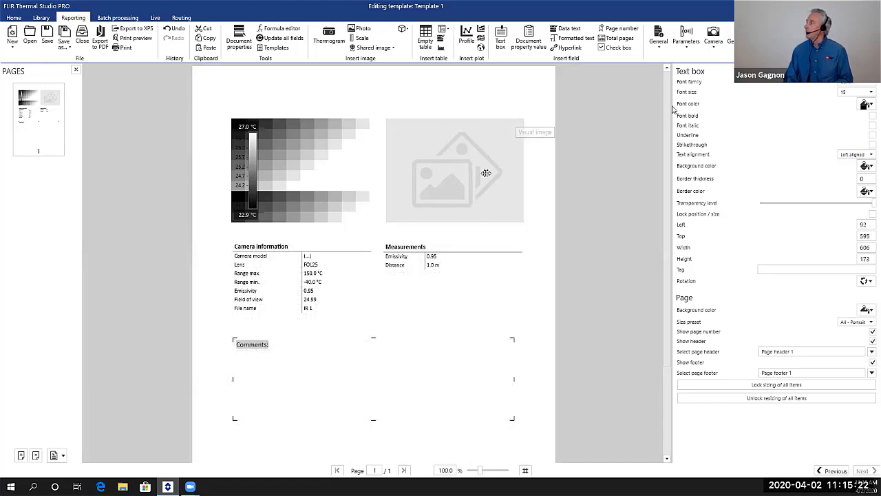
click(405, 86)
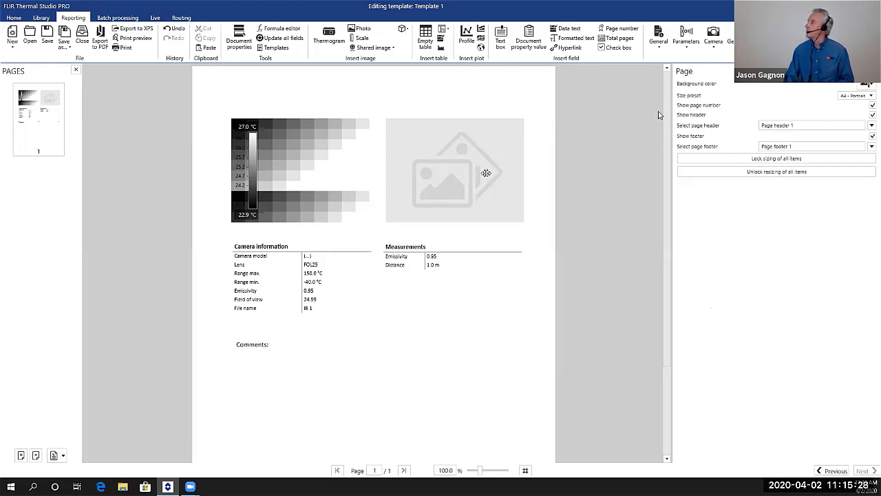
Select the thermogram and the photo placeholder in turn to view their properties
click(302, 145)
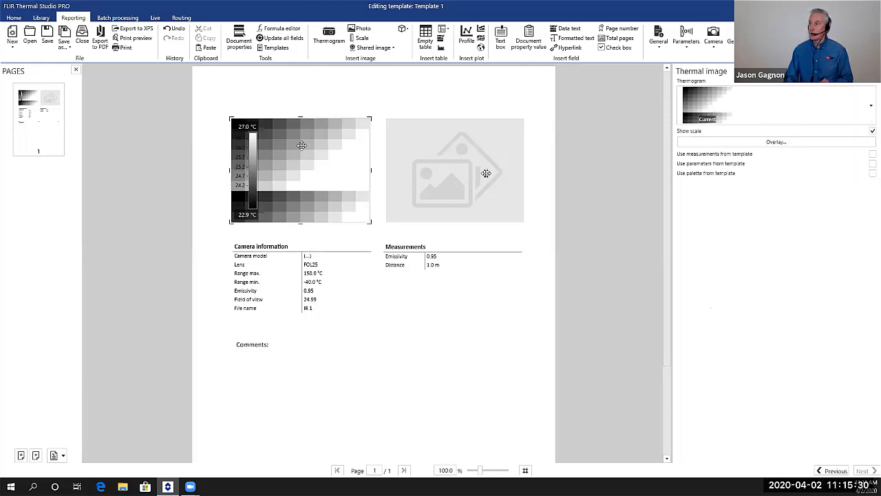
click(456, 142)
click(344, 158)
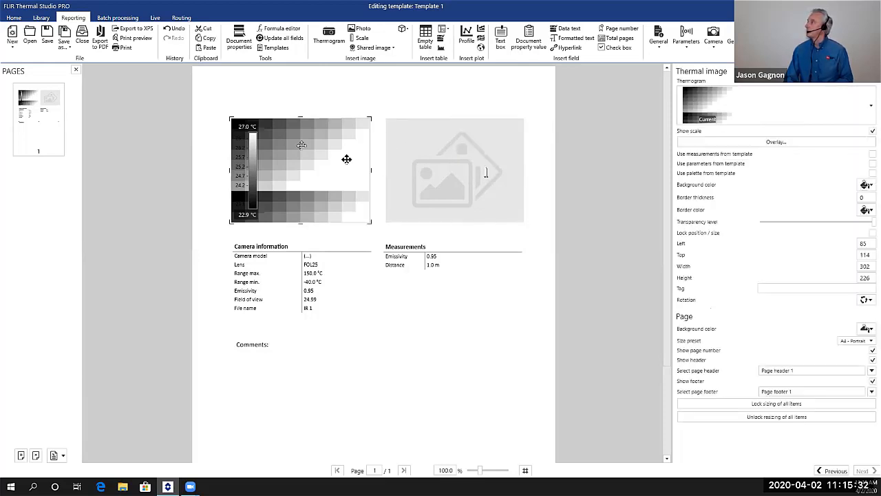
Set the page's size preset to Letter - Portrait orientation
click(317, 84)
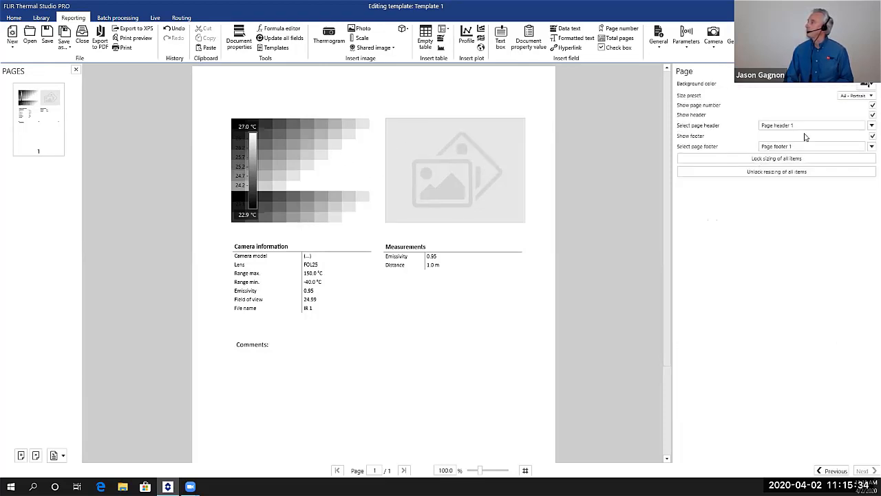
click(869, 97)
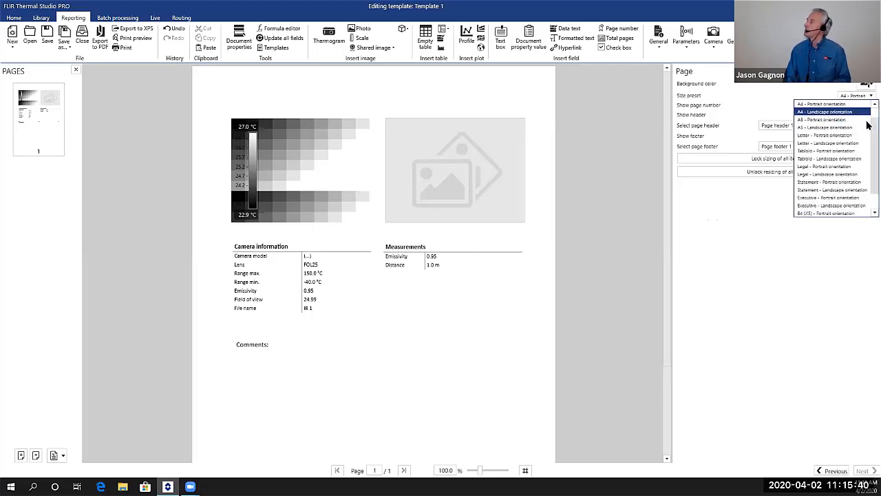
scroll(868, 113, up, 1)
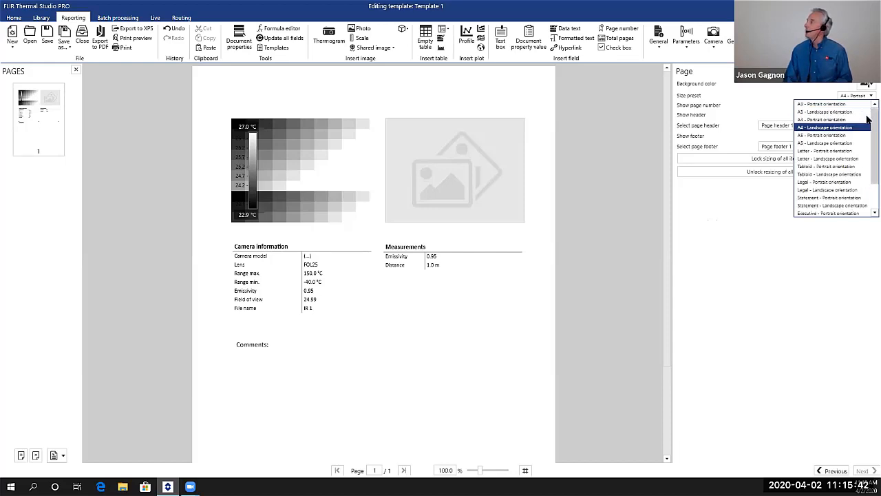
scroll(867, 121, down, 3)
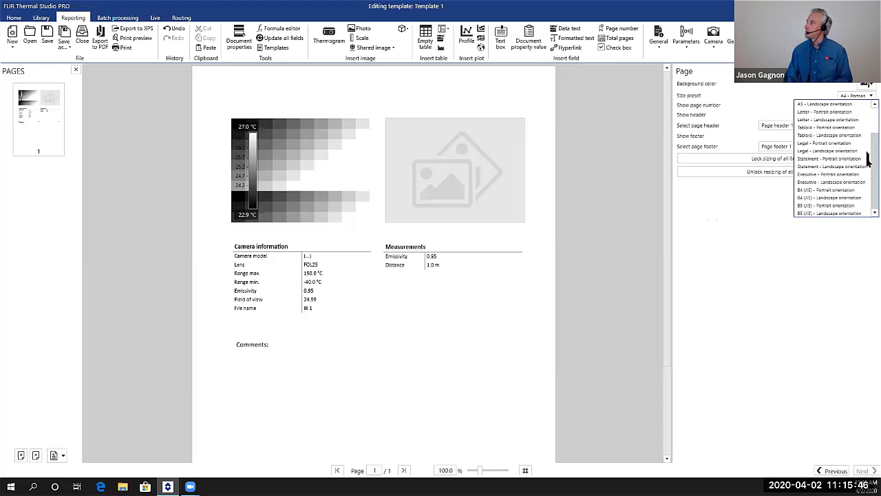
scroll(869, 117, up, 2)
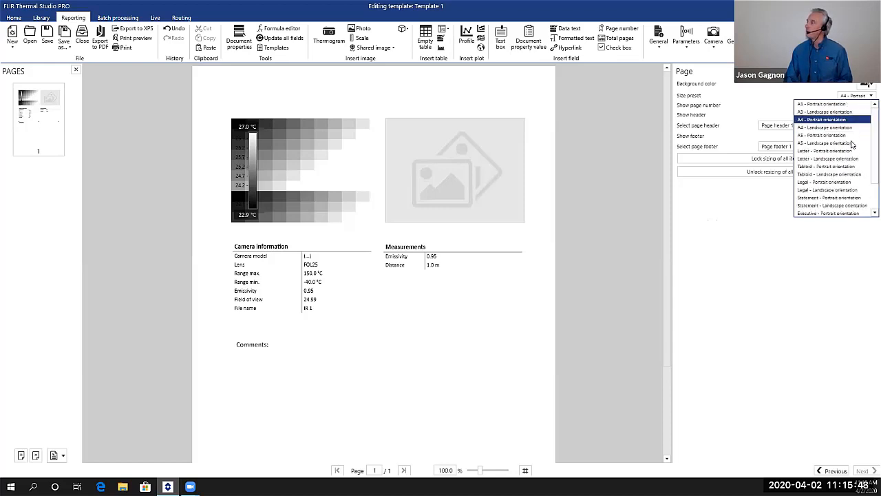
click(849, 151)
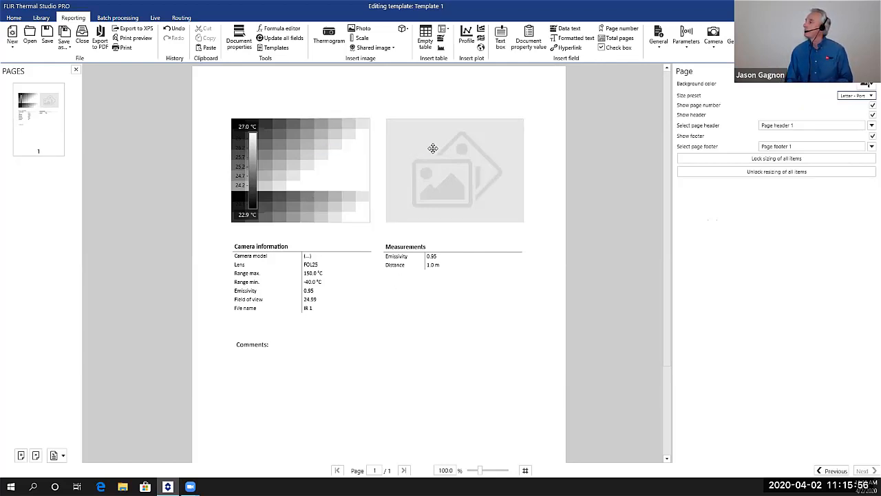
click(344, 154)
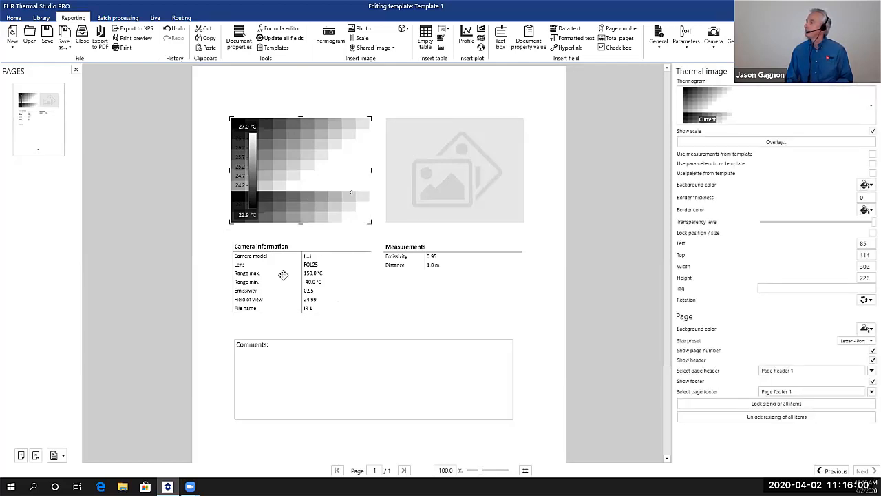
click(212, 327)
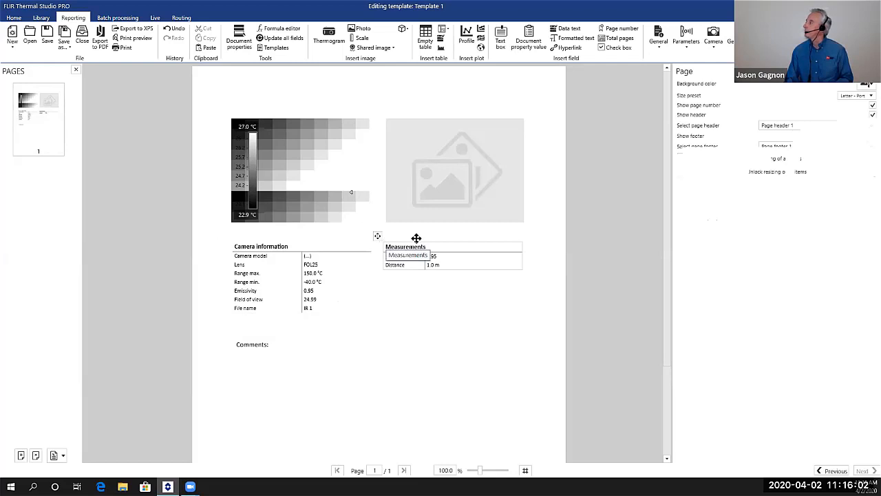
scroll(462, 220, down, 2)
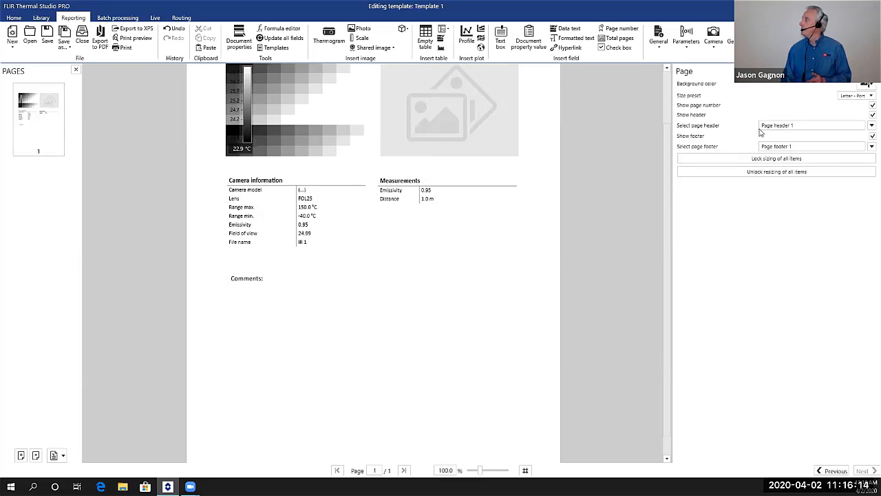
Turn the page number display off and back on, and check the foot of the page
click(870, 105)
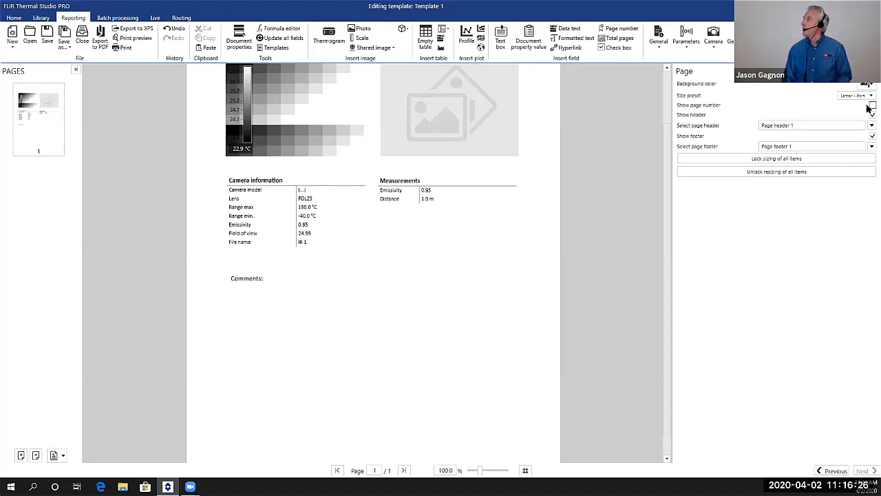
click(870, 106)
scroll(481, 324, down, 1)
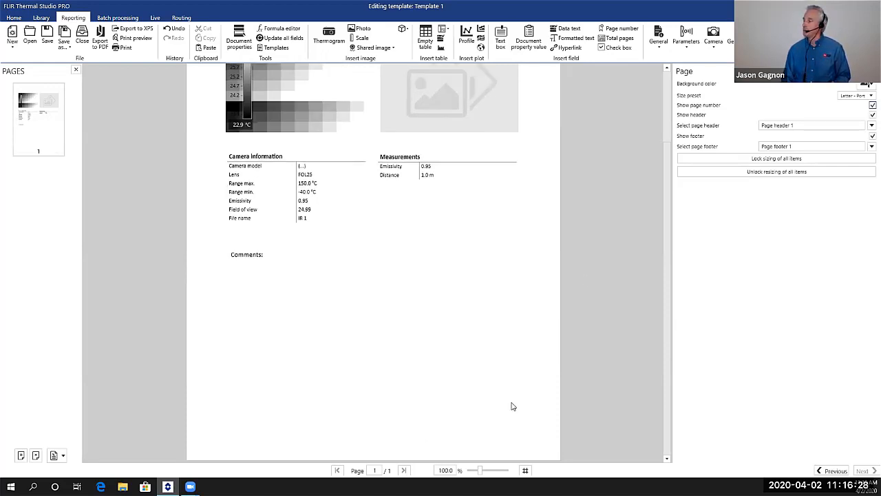
scroll(514, 403, up, 3)
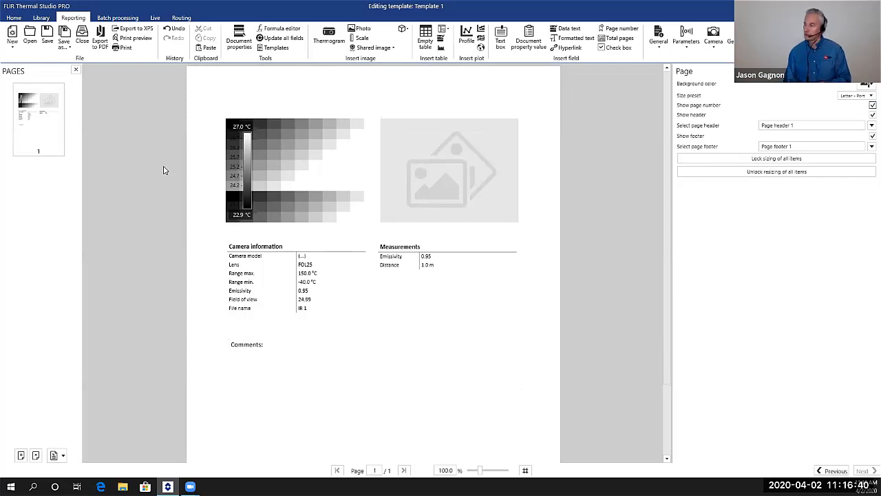
Save the document as a template named "Training"
click(64, 43)
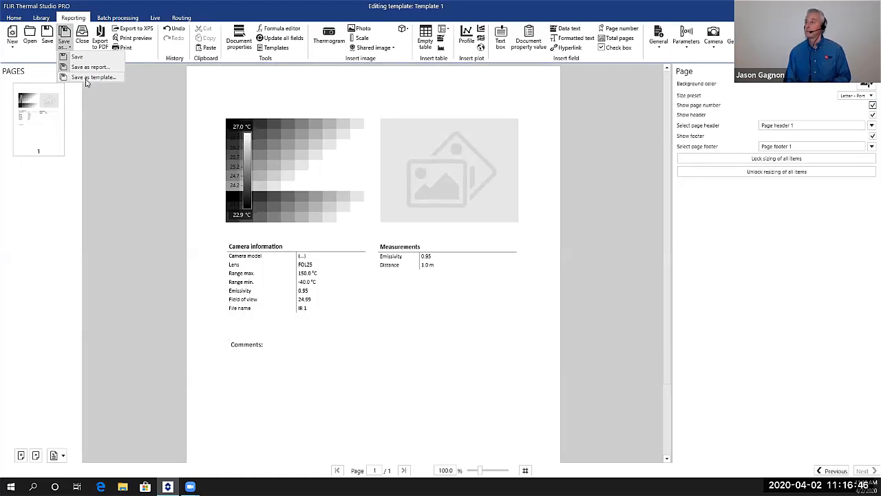
click(86, 78)
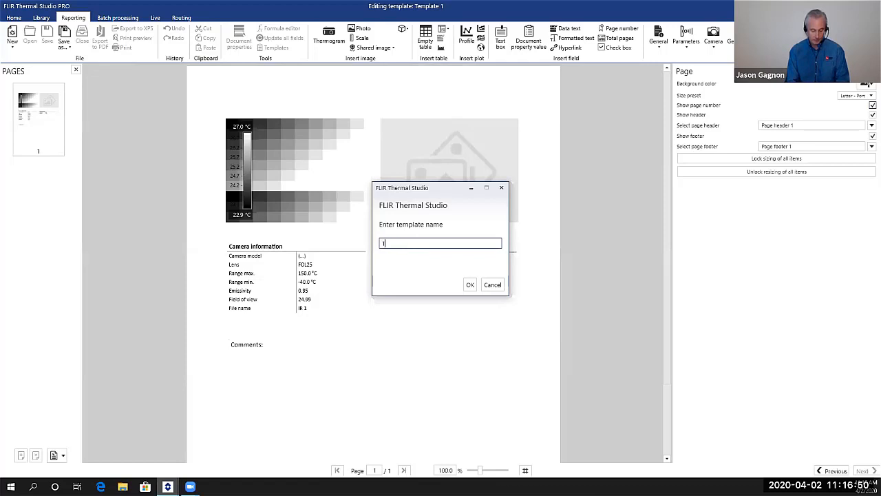
text(Training)
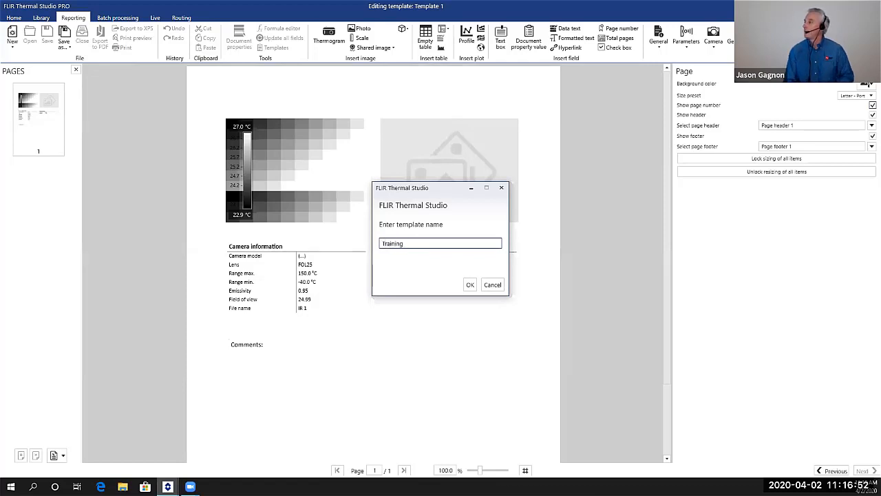
click(470, 285)
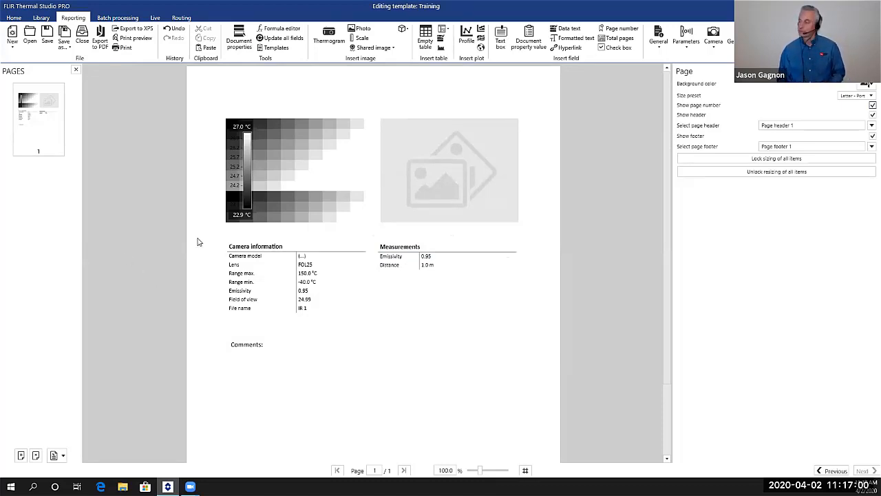
Add a new blank page after the thermogram page
scroll(127, 349, down, 2)
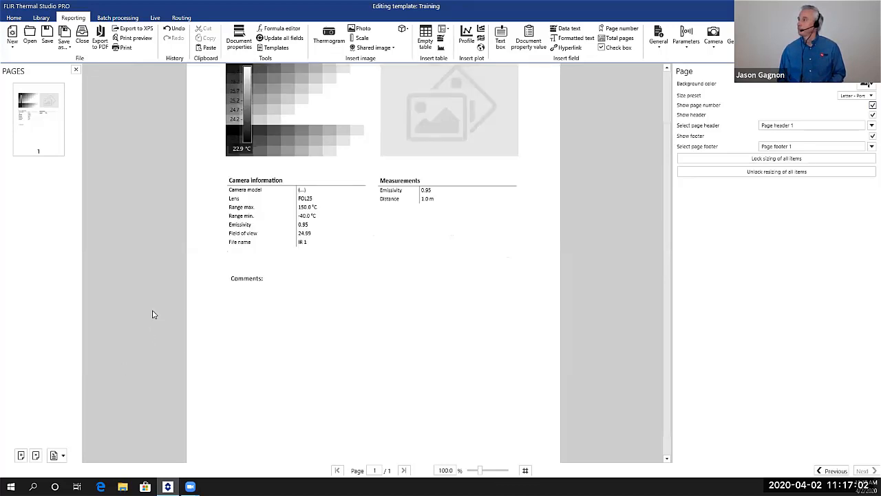
scroll(153, 314, down, 1)
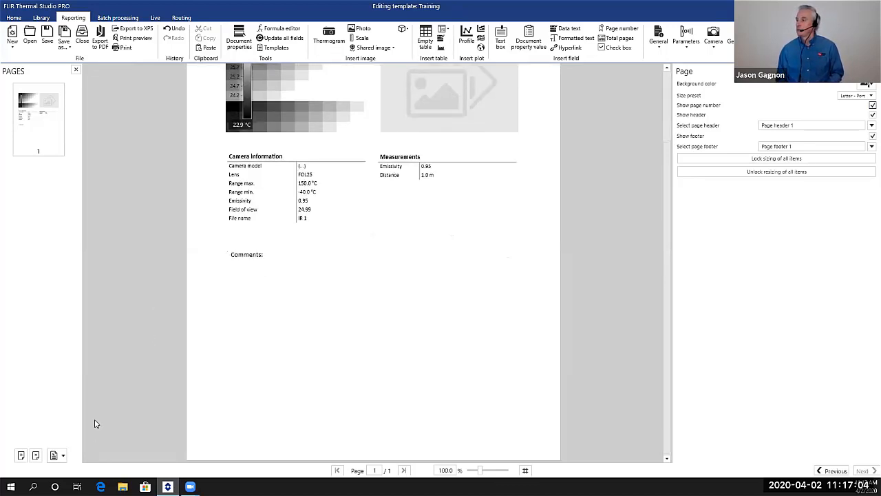
click(21, 455)
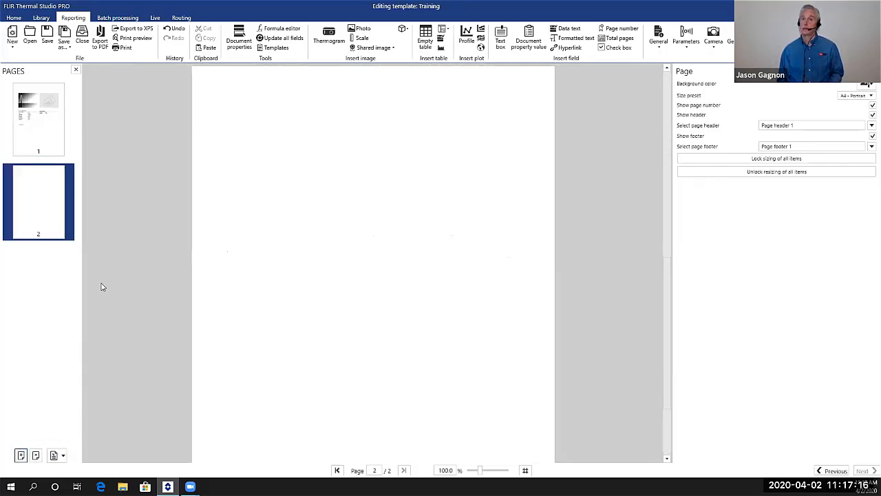
Reorder the pages so the thermogram page follows the blank page
scroll(100, 287, up, 2)
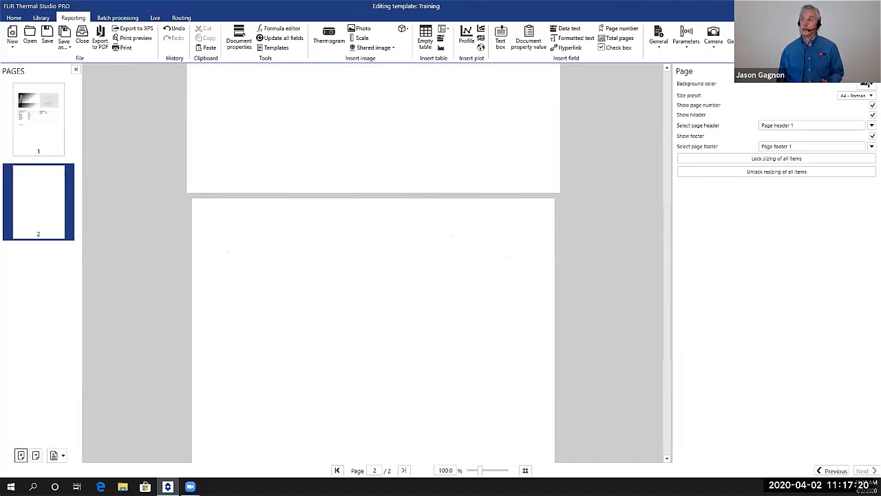
click(55, 106)
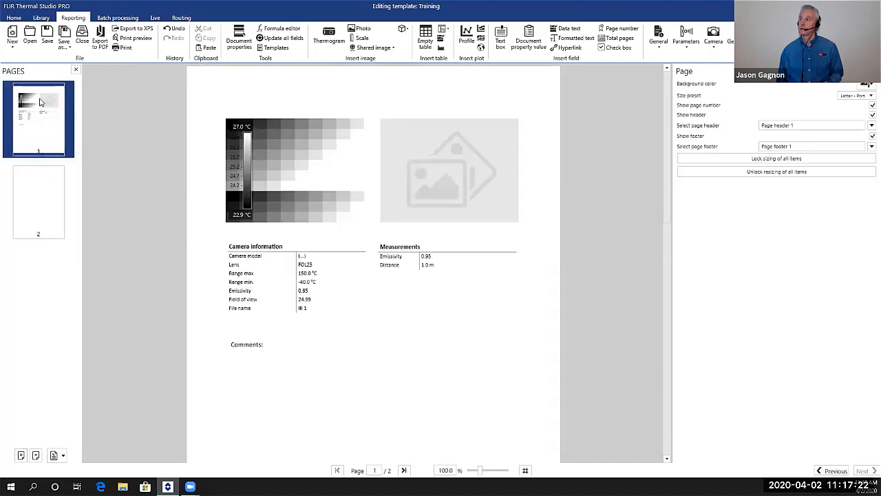
drag(30, 232, 24, 279)
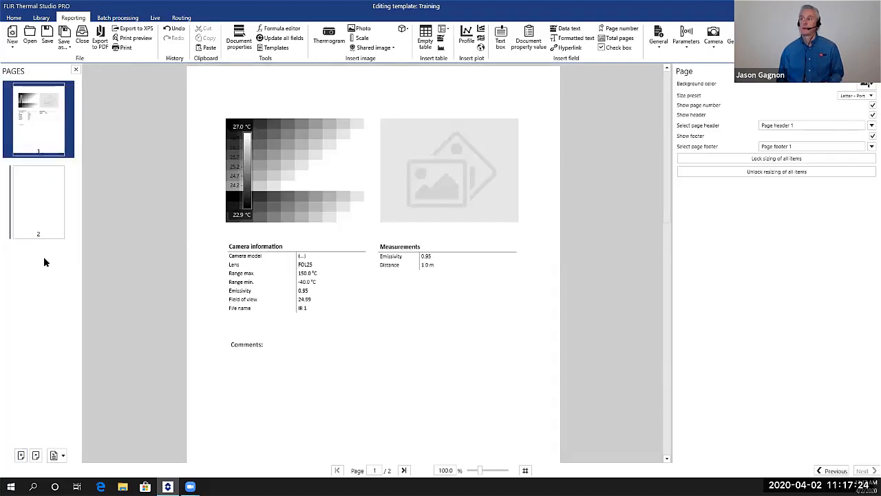
drag(48, 139, 9, 230)
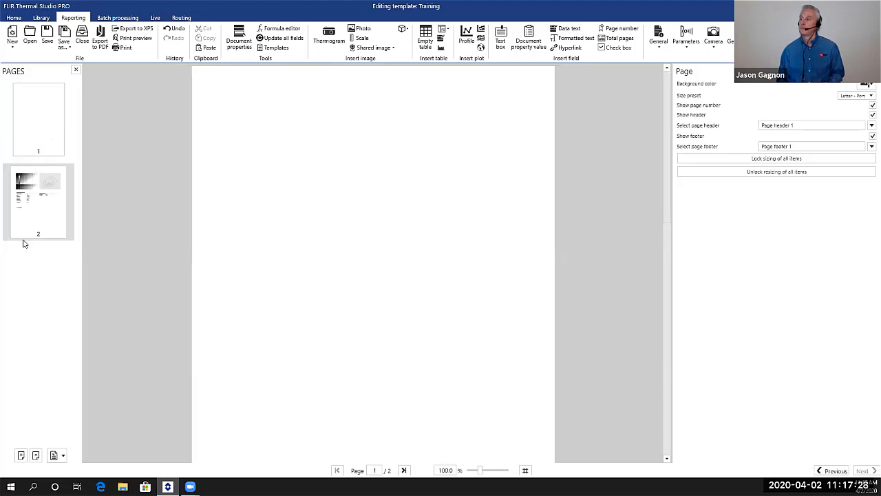
Switch between the blank first page and the thermogram page to view each one
click(38, 114)
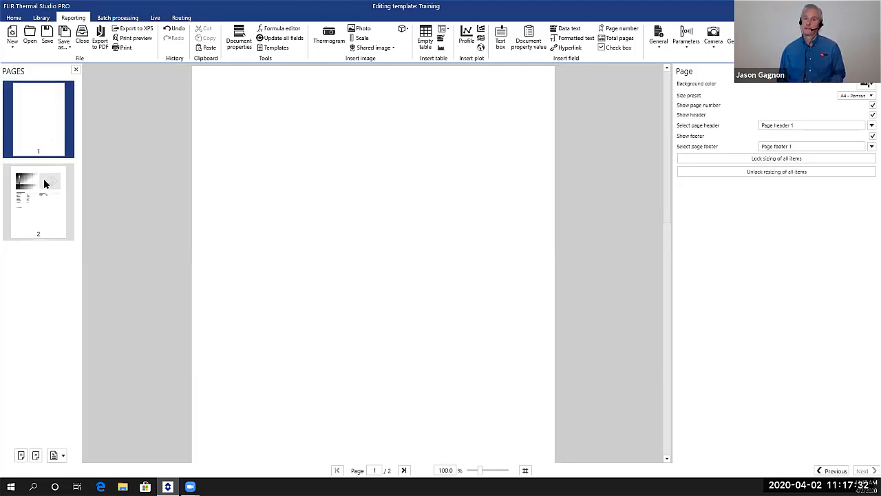
click(44, 194)
click(43, 130)
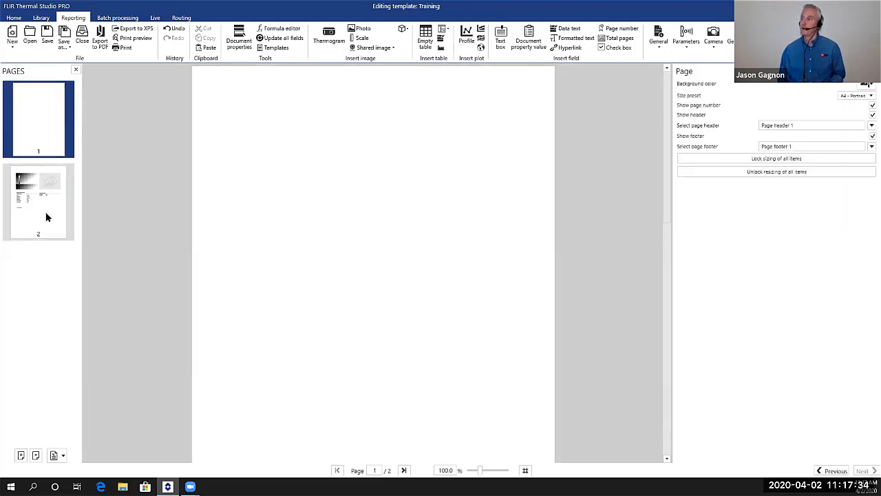
Compare the properties of the thermogram and the photo placeholder on the second page
click(47, 217)
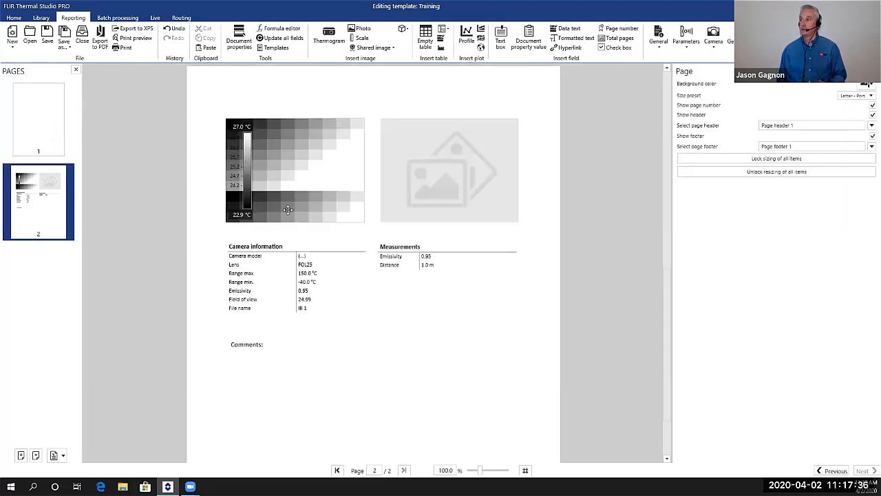
click(293, 162)
click(424, 159)
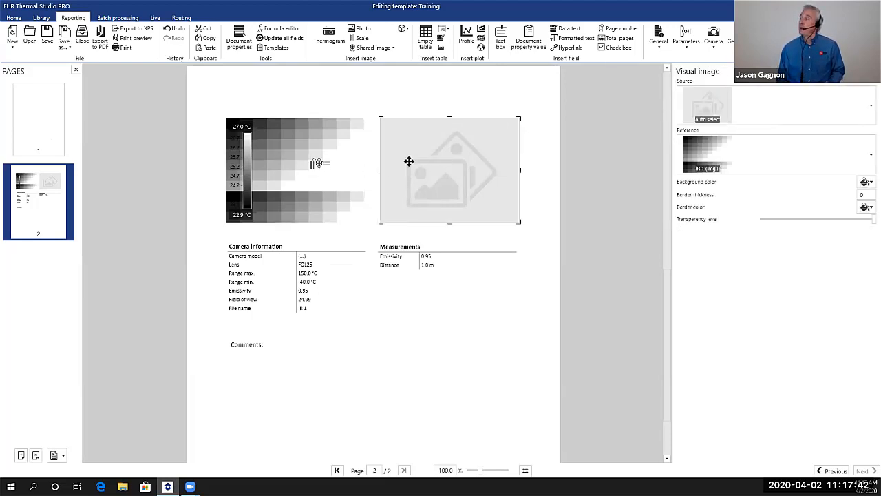
click(322, 163)
click(418, 161)
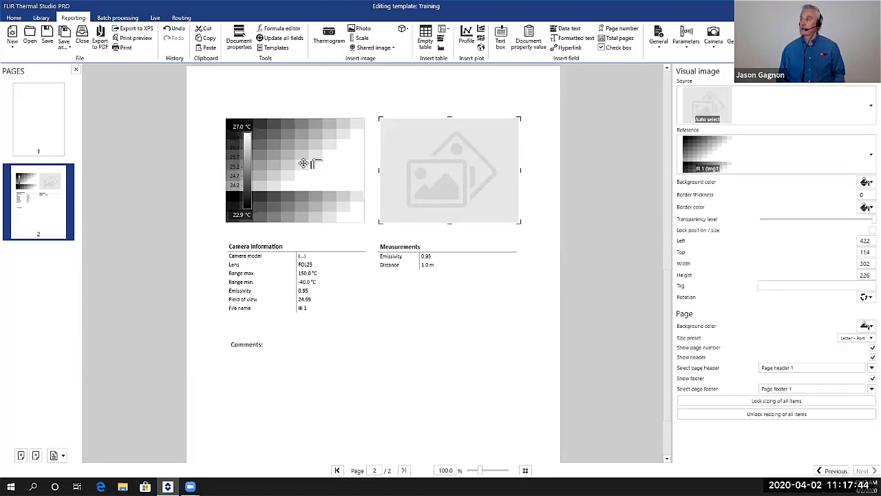
click(303, 163)
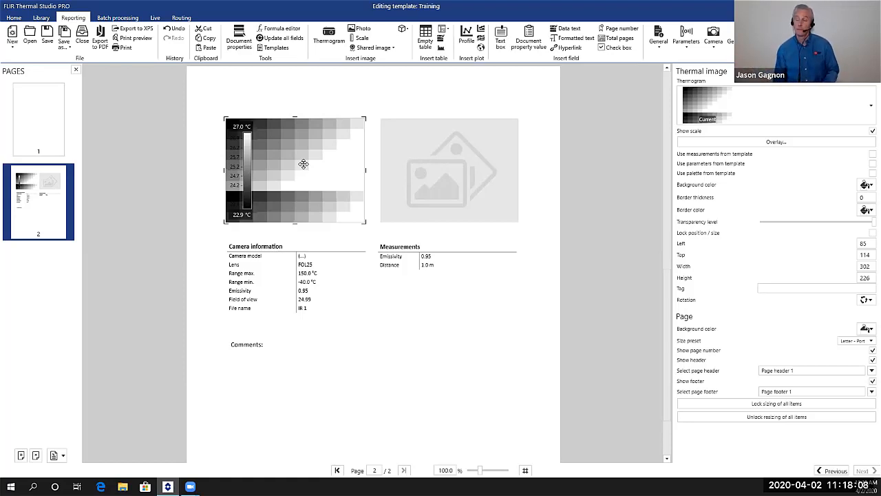
click(456, 130)
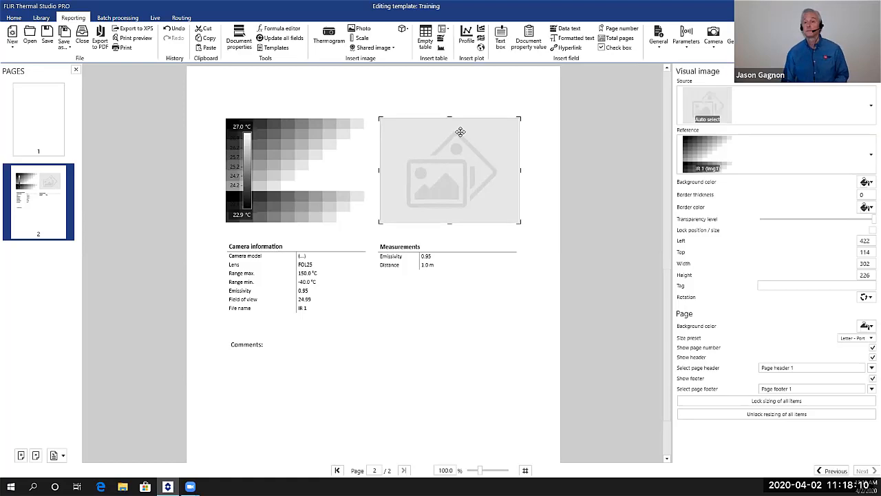
click(318, 158)
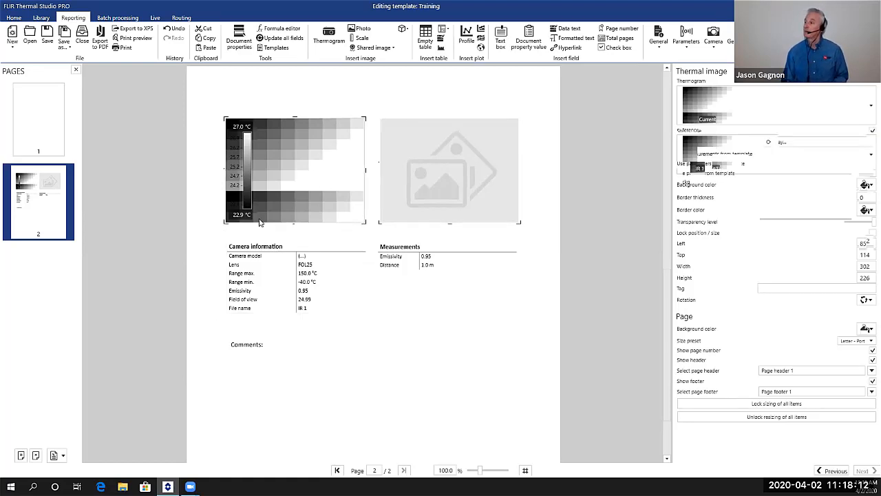
Insert a text box on the blank first page and enlarge it to about 571 wide and 315 high
click(54, 109)
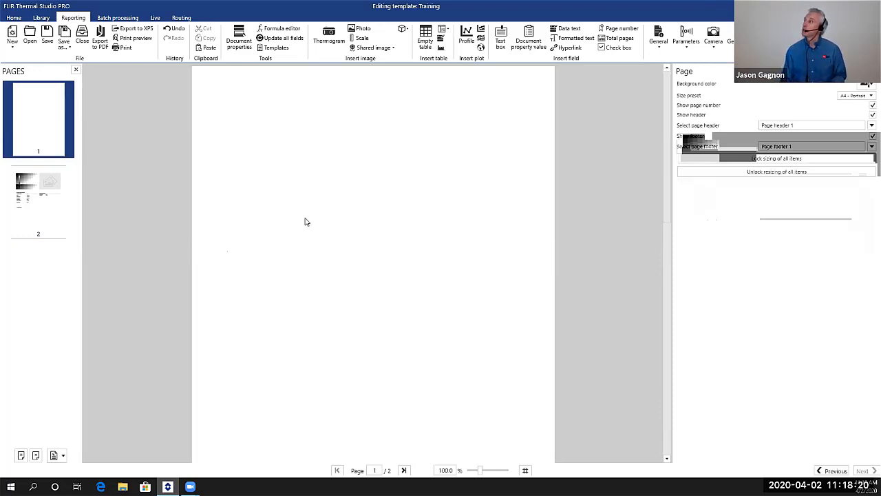
click(500, 36)
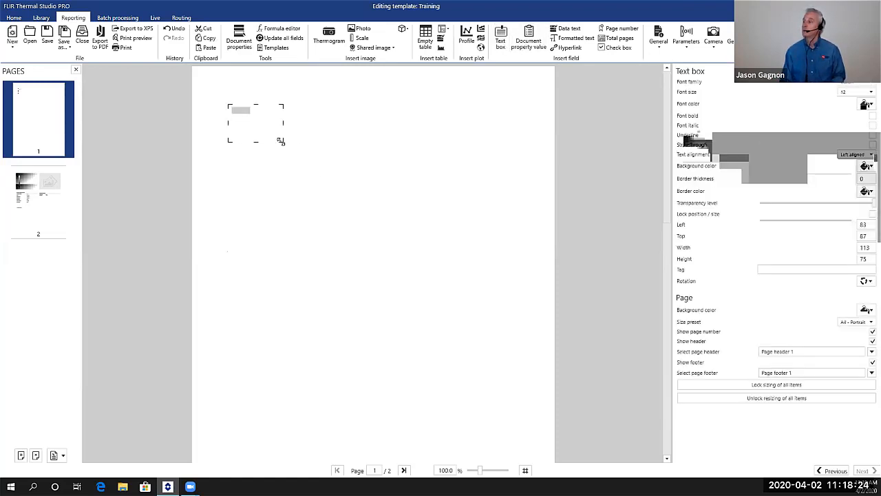
drag(280, 140, 491, 251)
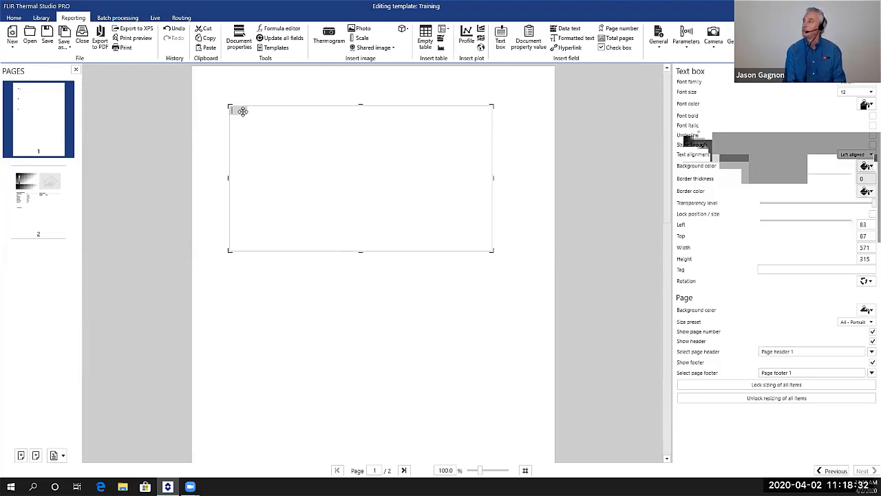
Enter three lines in the text box: "Company Name", a person's first name, and "ITC"
text(Company)
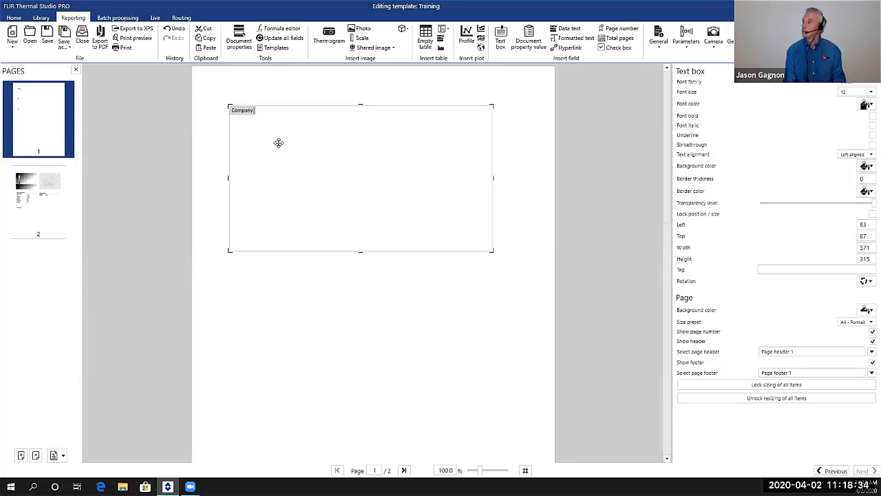
text( Name)
key(Return)
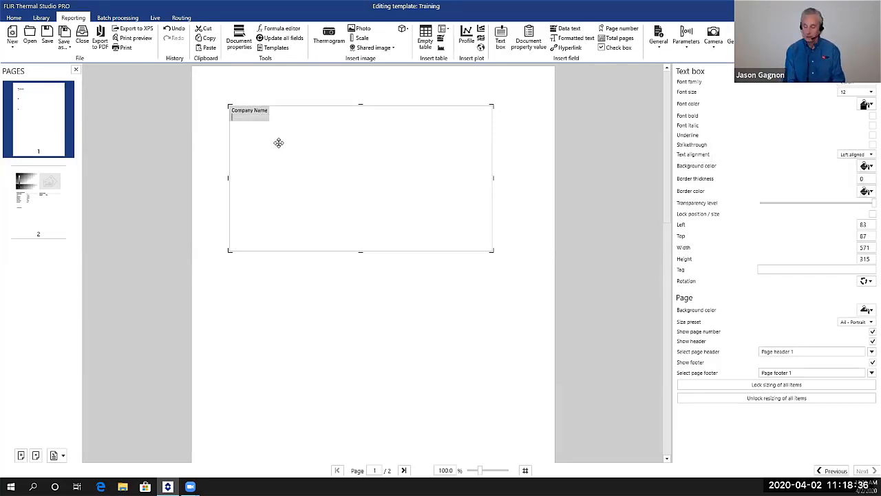
text(Jason)
key(Return)
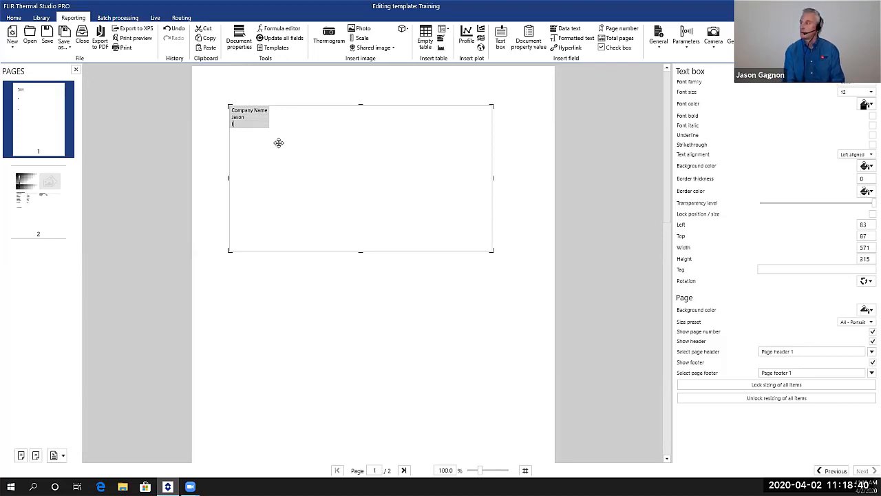
text(ITC)
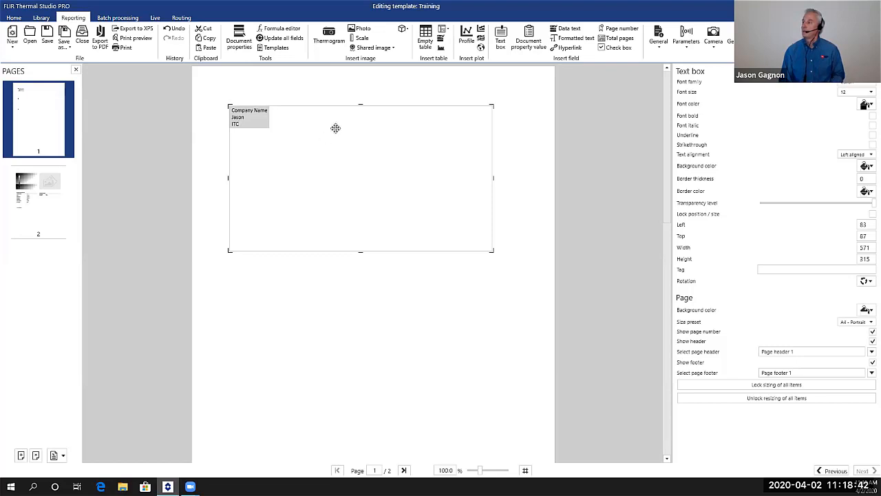
Set the title text box's font size to 40 and its text alignment to Centered
click(337, 310)
click(340, 173)
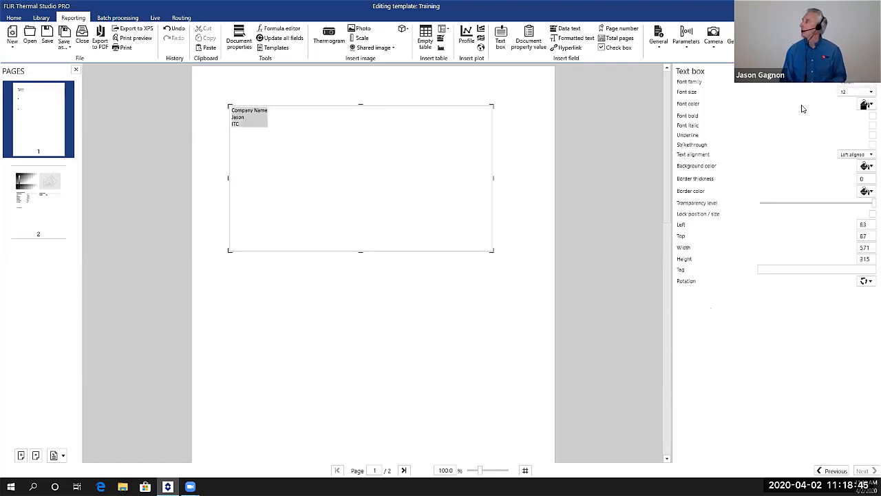
click(868, 93)
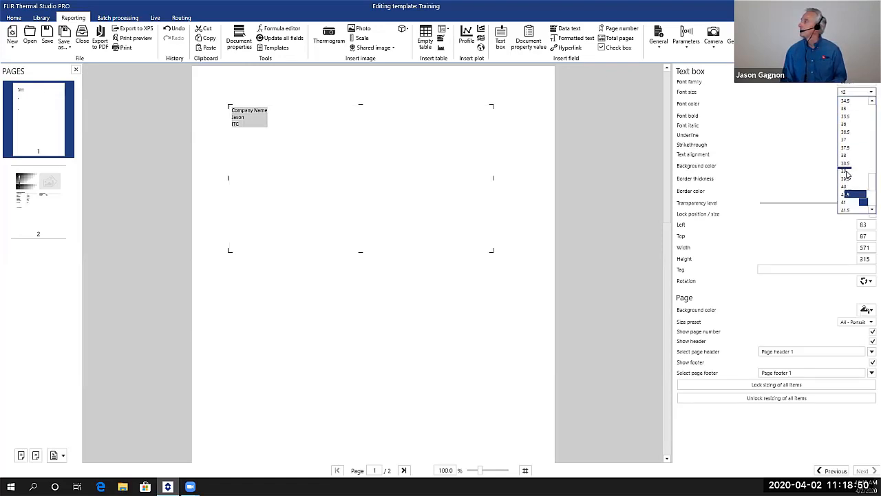
click(853, 191)
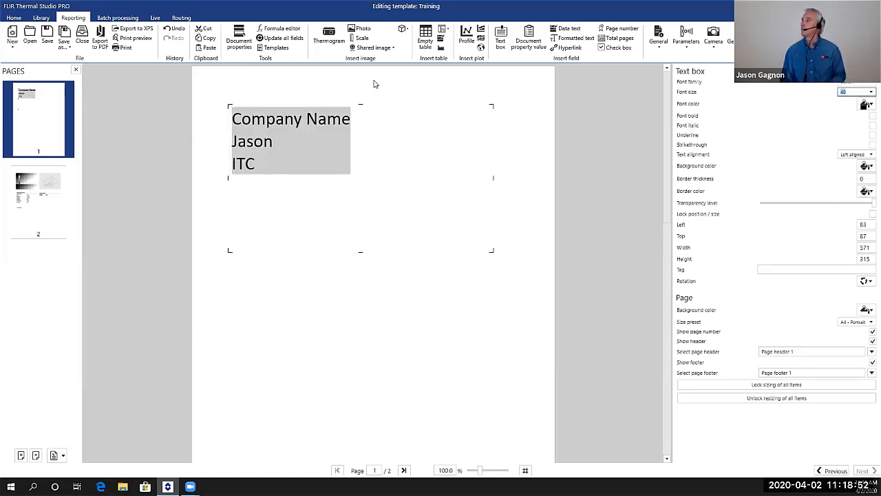
click(849, 153)
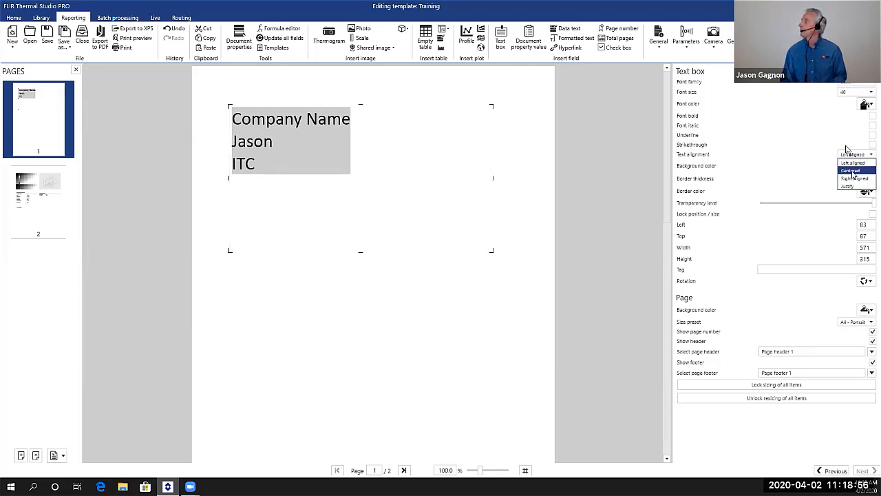
click(851, 170)
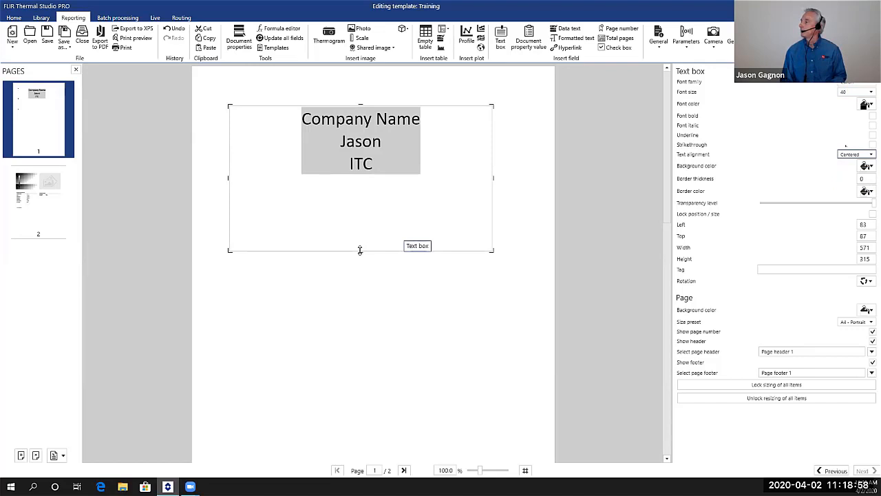
Shorten the title text box to a height of about 168 and move it to about left 94, top 78
drag(359, 250, 360, 183)
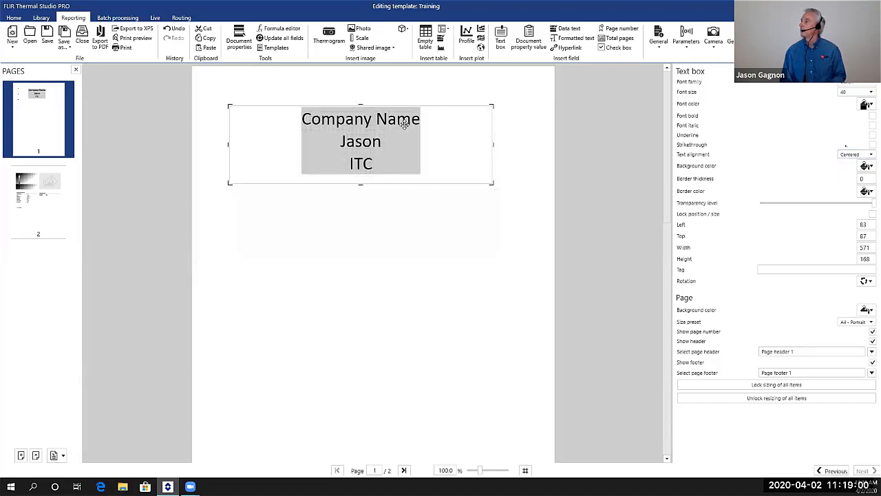
mouse_move(403, 122)
mouse_down()
mouse_move(434, 124)
mouse_move(413, 123)
mouse_up()
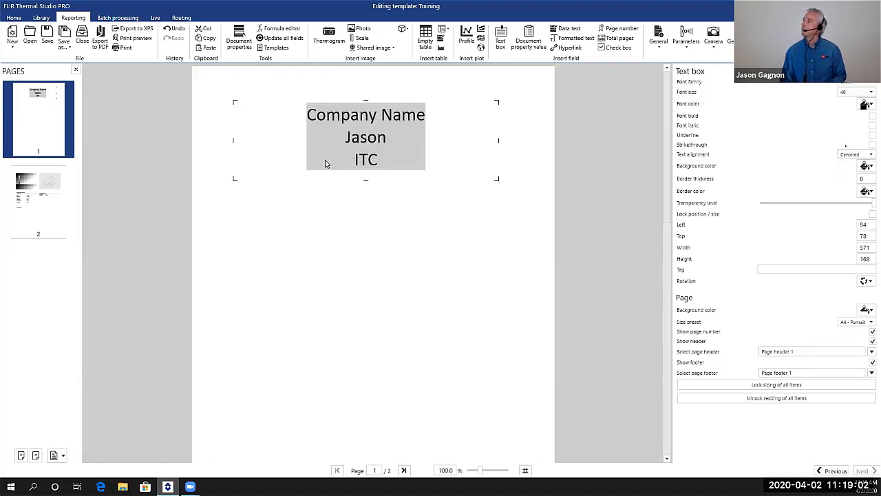
click(405, 214)
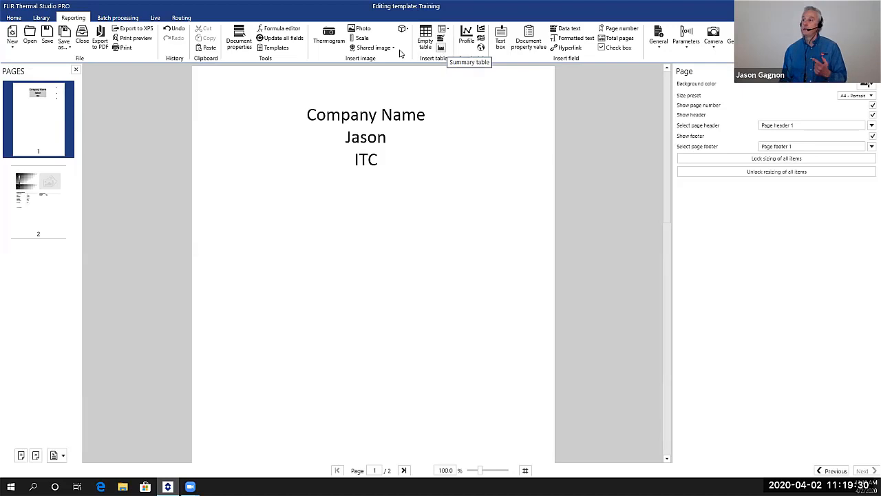
Examine the row and table options for the Range min. row of the Camera information table
click(44, 199)
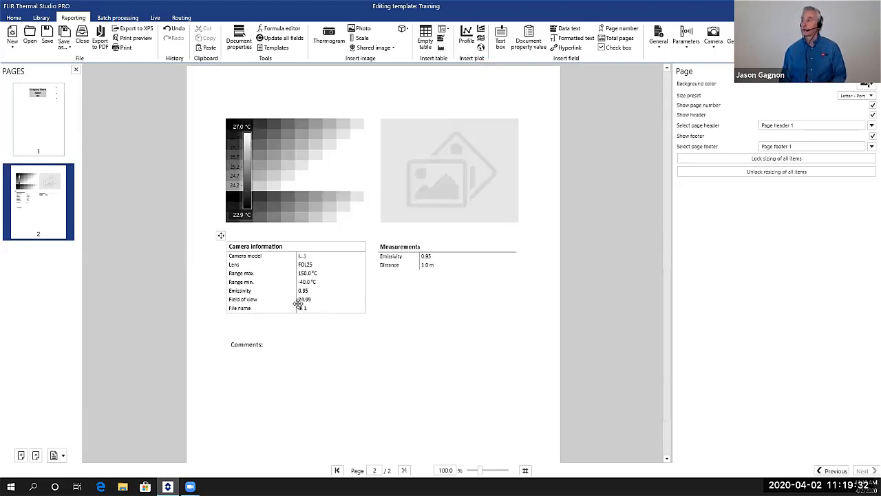
click(260, 281)
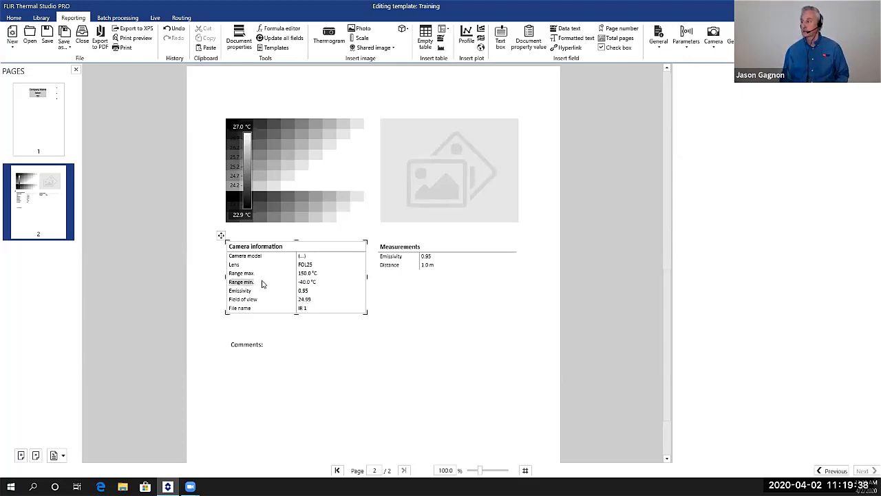
right_click(262, 281)
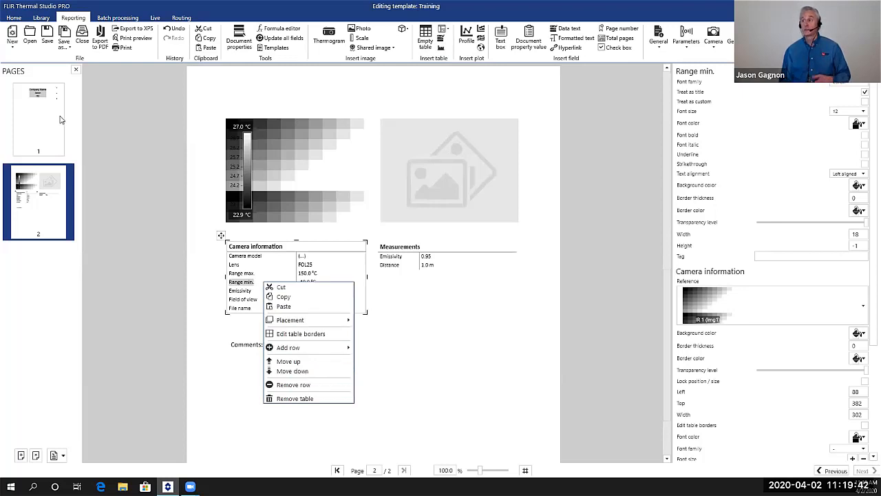
click(33, 117)
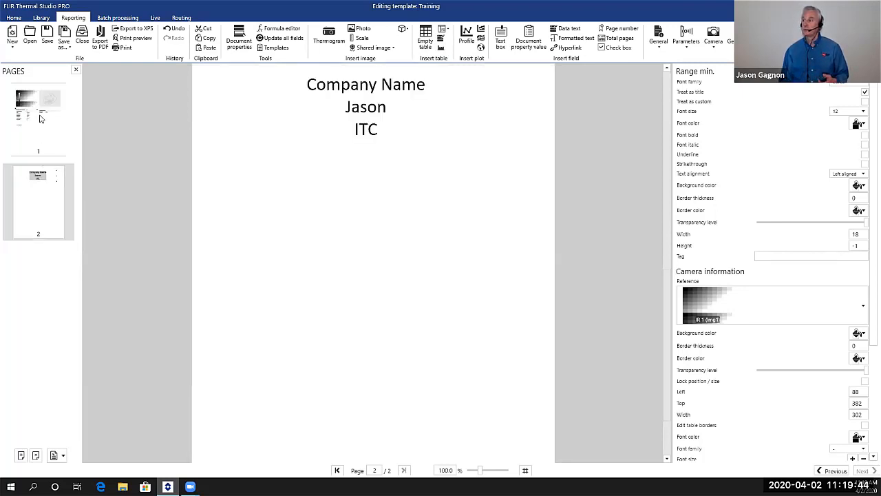
Move the thermogram page back behind the company title page and display the title page
drag(39, 106, 27, 263)
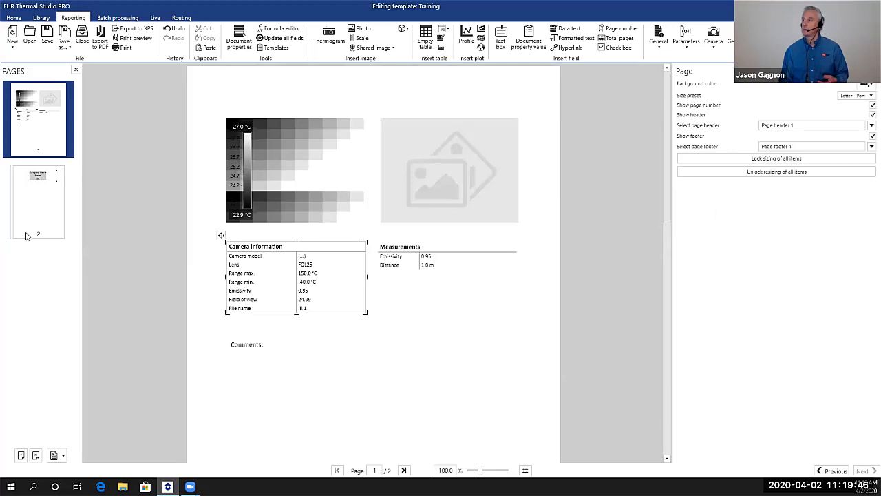
drag(27, 118, 13, 199)
click(37, 82)
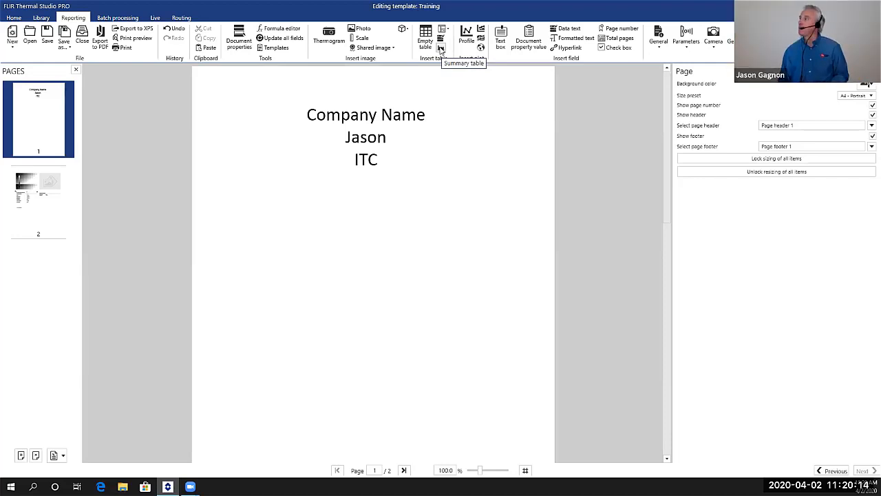
Insert a logo image placeholder on the title page and move it below the title, at about left 80, top 324
click(393, 48)
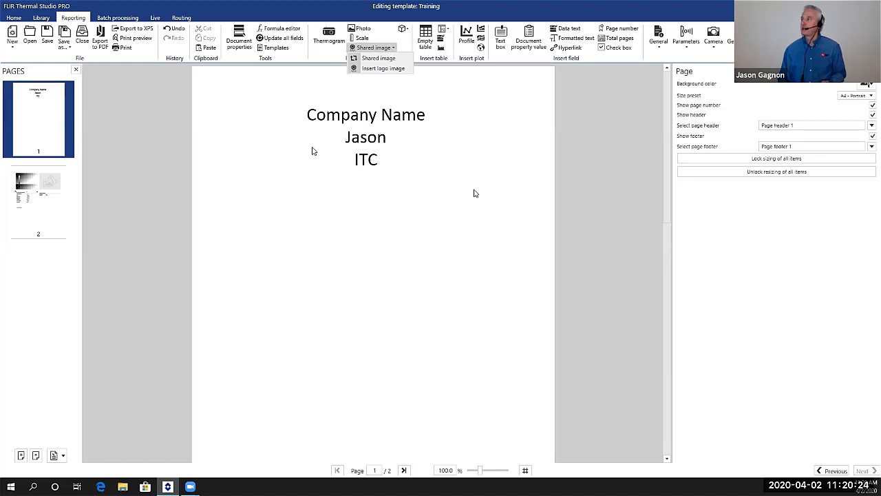
click(493, 172)
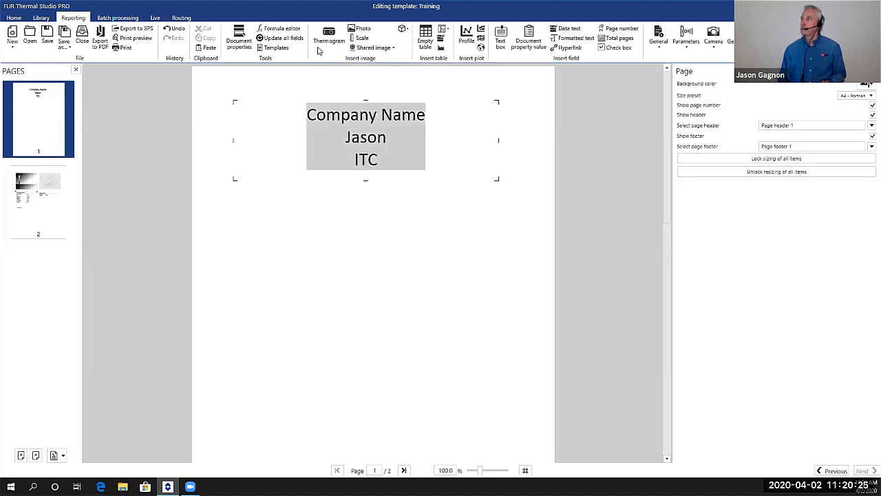
click(392, 48)
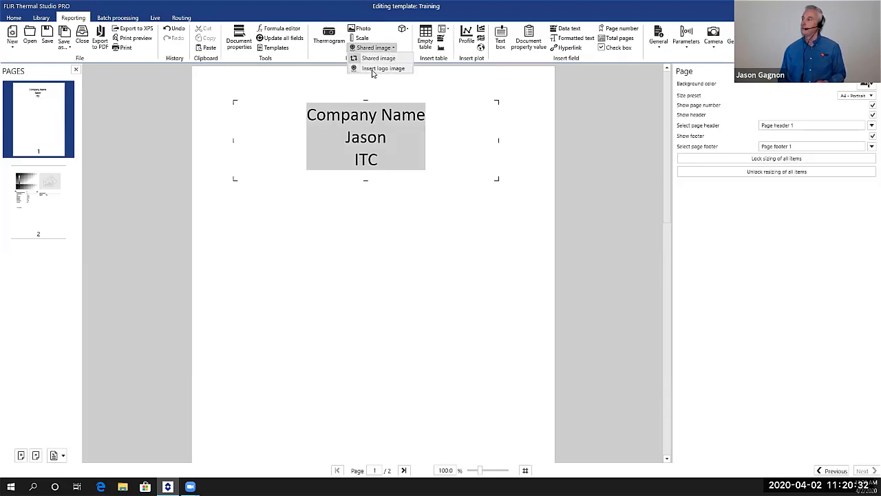
click(373, 73)
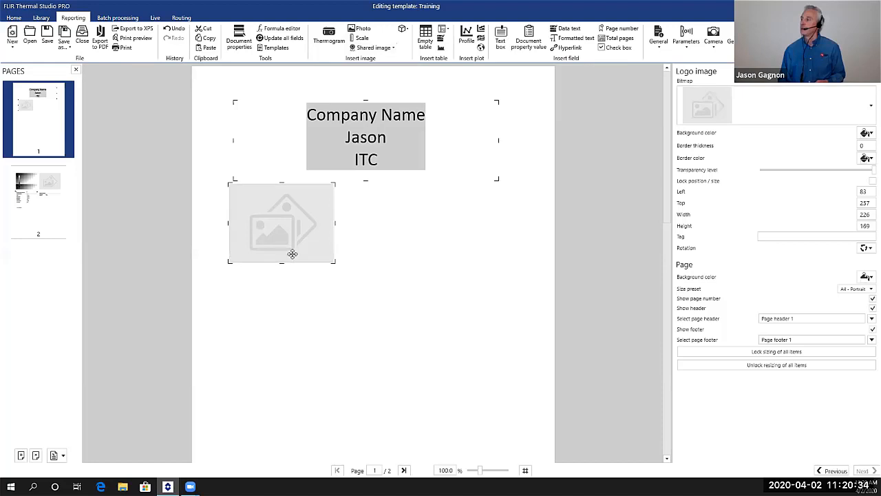
drag(291, 252, 280, 278)
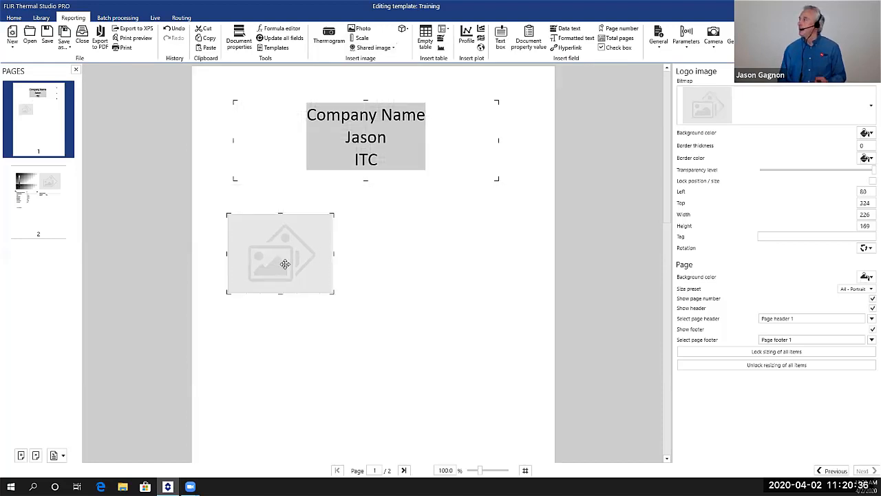
Load the "ITC logo (ball only)" file from the desktop's Thermal Studio Training folder, under Images > itc logos, into the logo placeholder
click(869, 108)
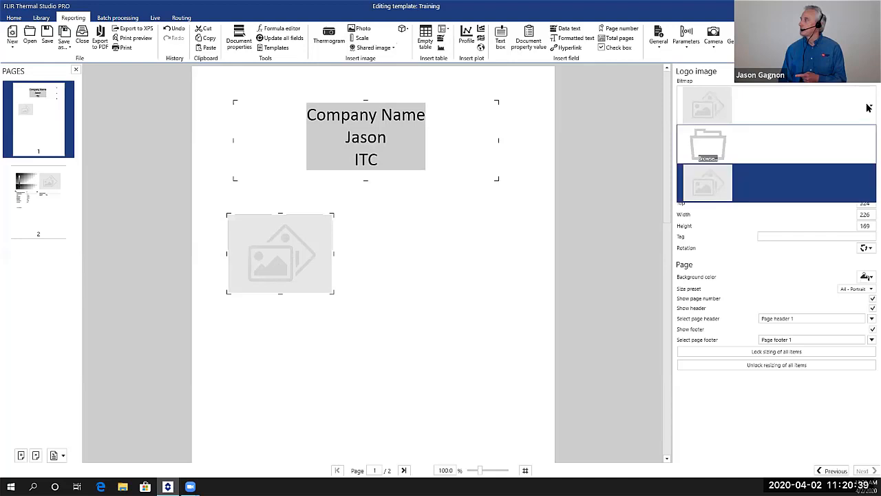
click(716, 154)
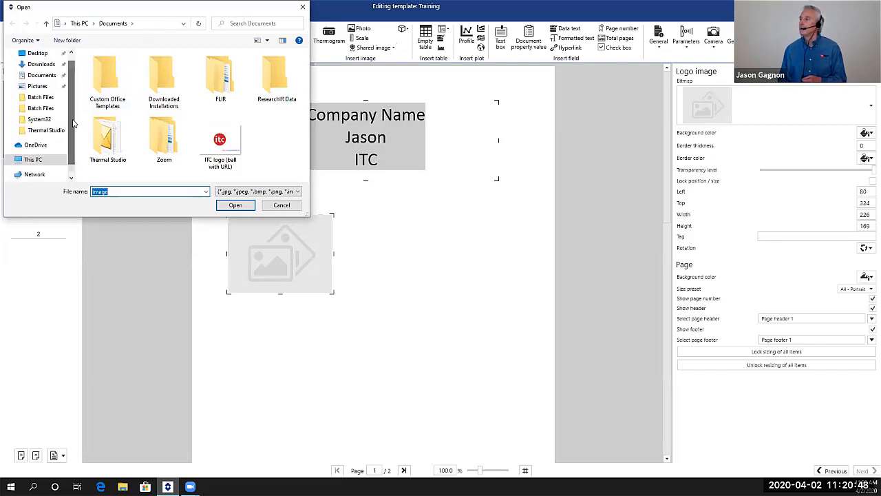
click(48, 133)
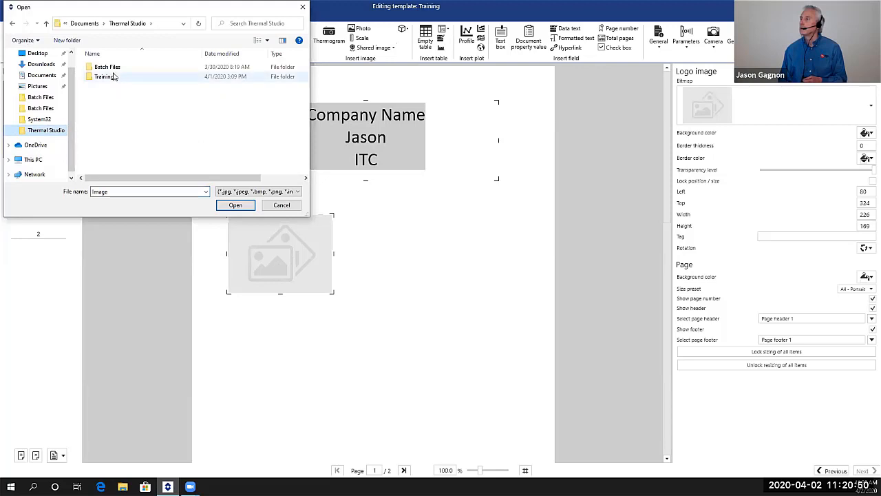
double_click(103, 77)
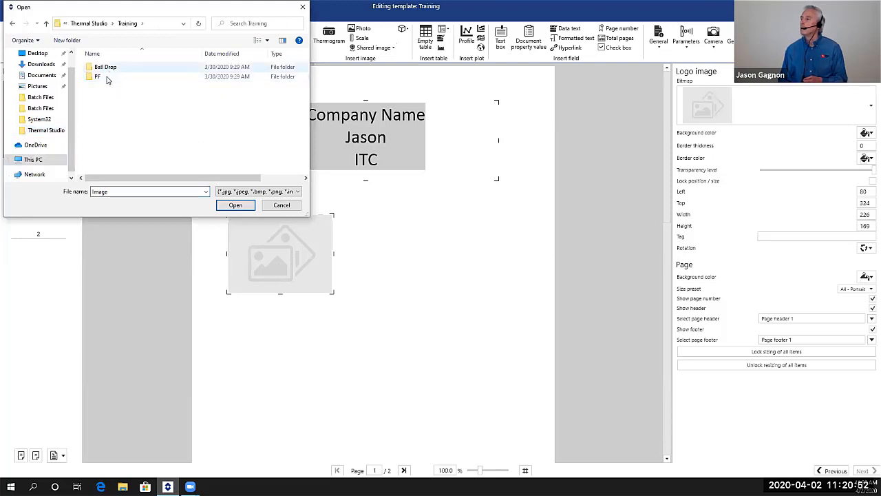
scroll(66, 83, up, 1)
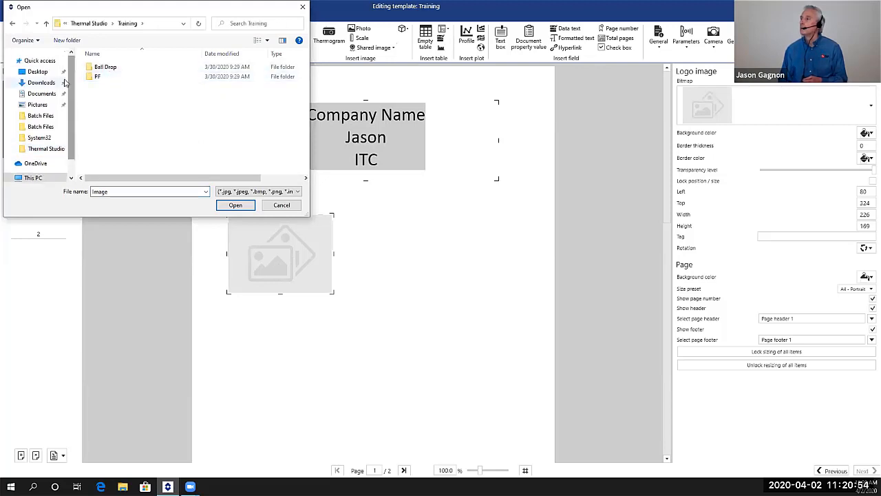
click(39, 72)
click(125, 69)
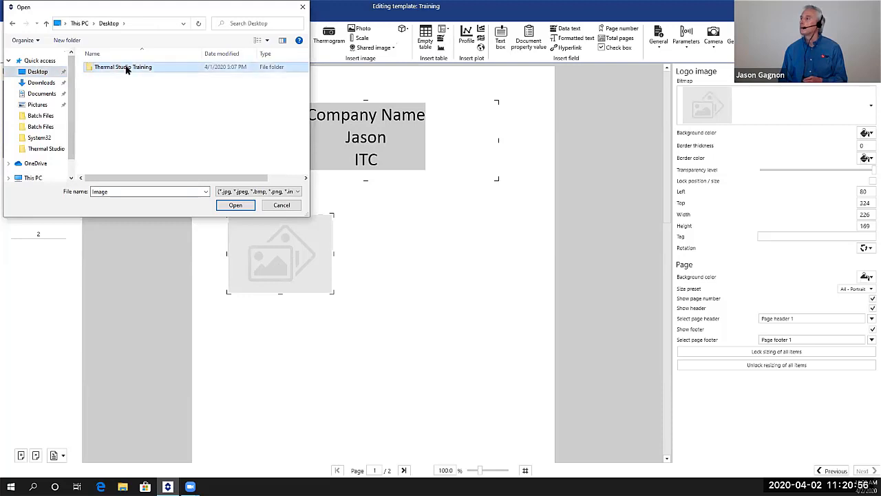
double_click(126, 69)
double_click(117, 78)
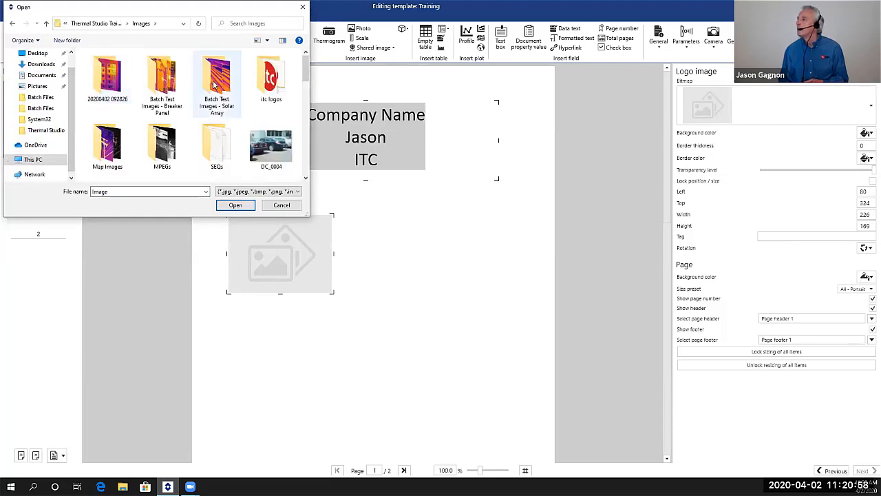
double_click(270, 77)
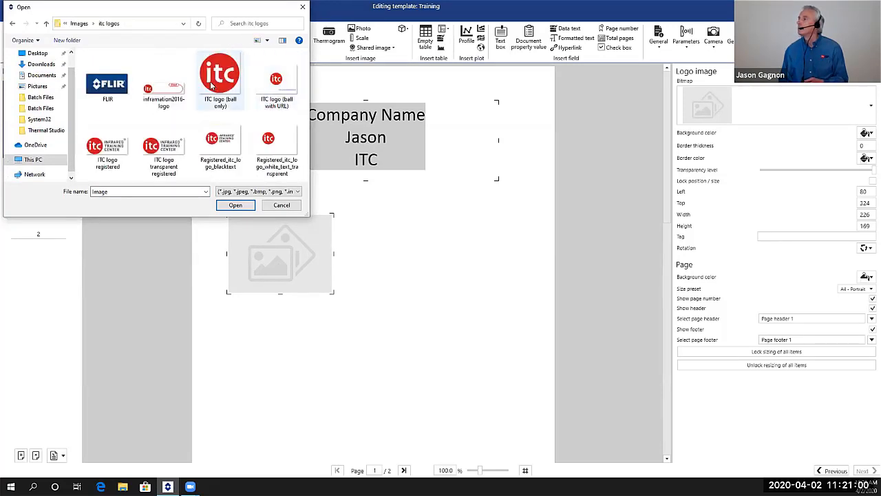
double_click(212, 85)
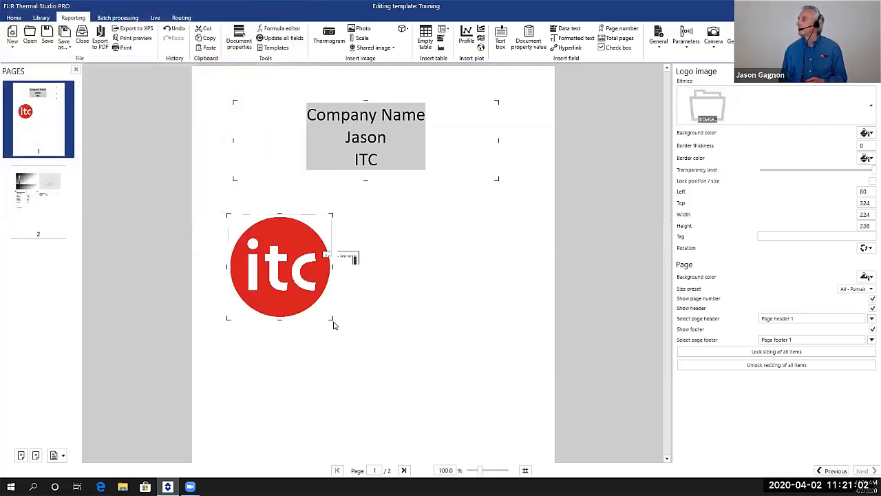
Shrink the title page logo to about 106 by 73 and move it above the title, at about left 19, top 15
drag(331, 319, 275, 249)
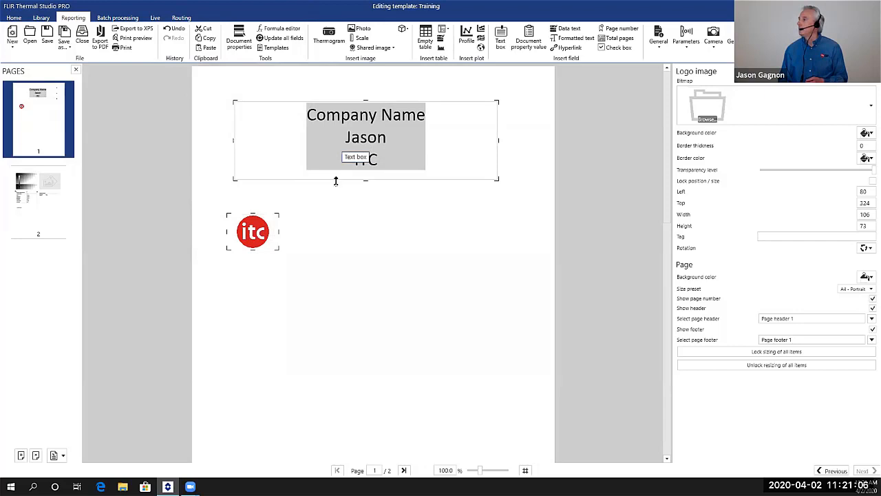
drag(336, 180, 227, 89)
Insert the logo image on the thermogram page and shrink it to about 74 by 97
click(48, 231)
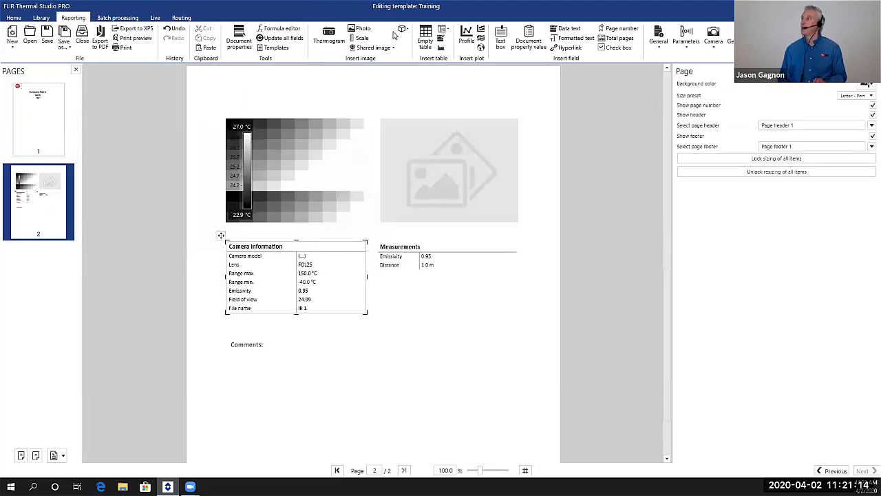
click(374, 48)
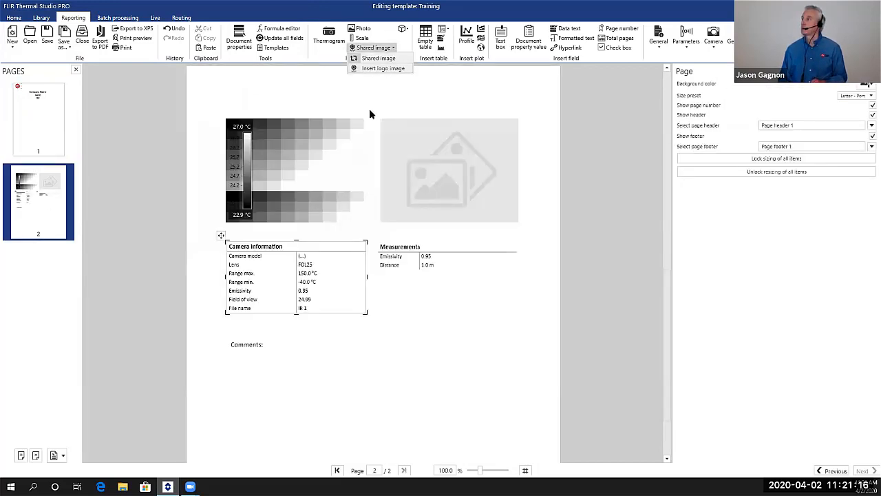
click(383, 69)
drag(269, 363, 257, 310)
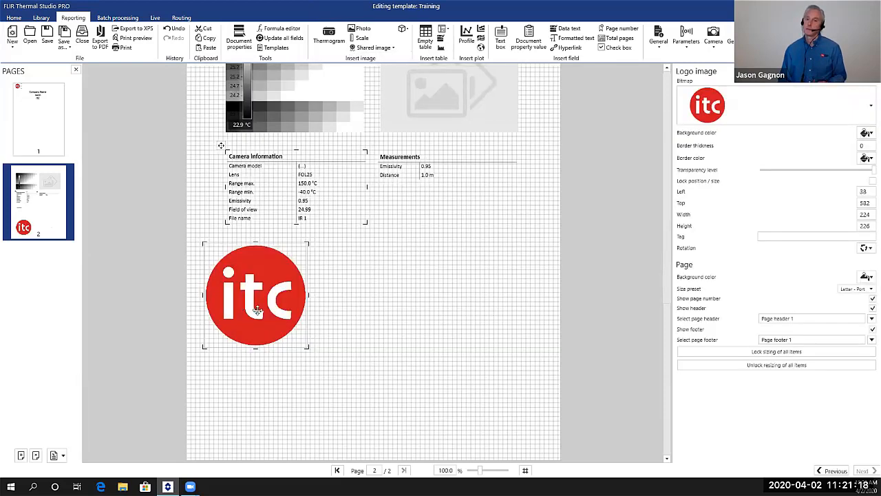
drag(307, 346, 234, 273)
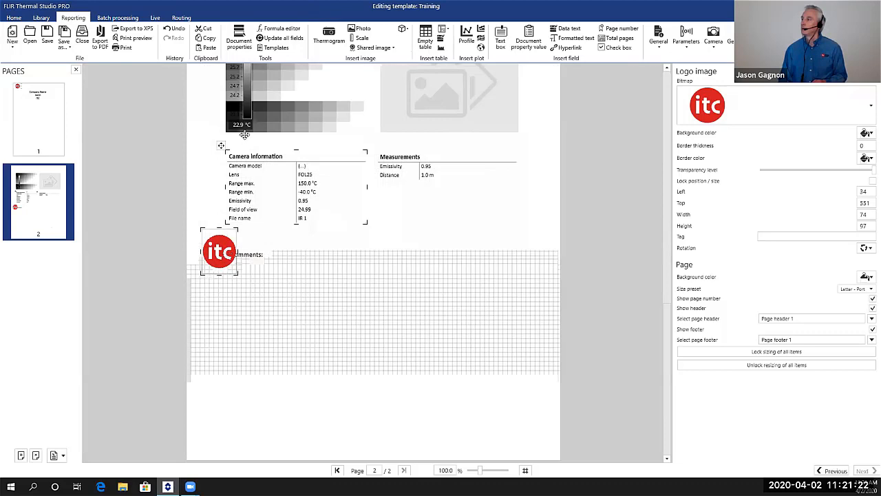
Move the thermogram page's logo above the thermogram, at about left 72, top 18, and reduce it to about 56 by 69
drag(244, 134, 250, 110)
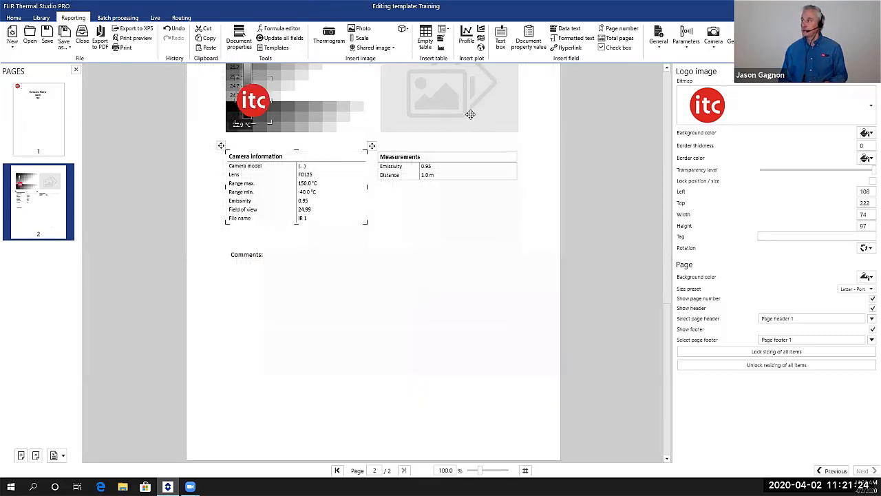
click(470, 115)
click(319, 85)
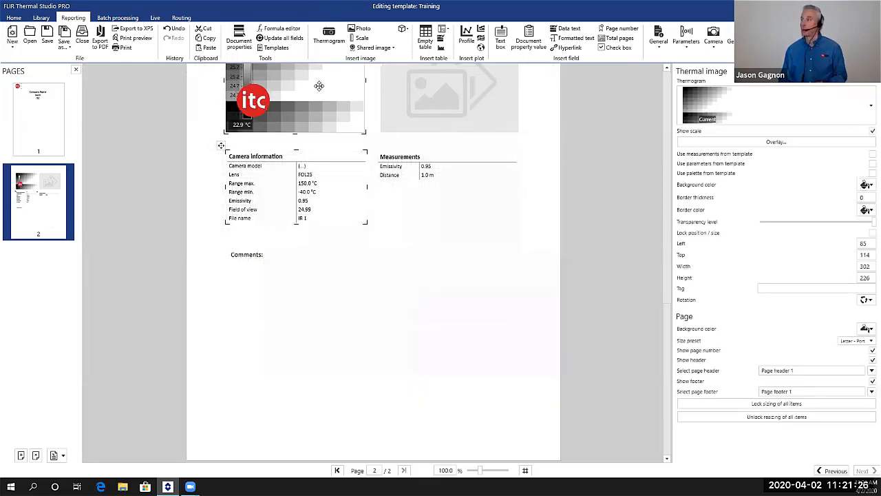
scroll(270, 190, up, 3)
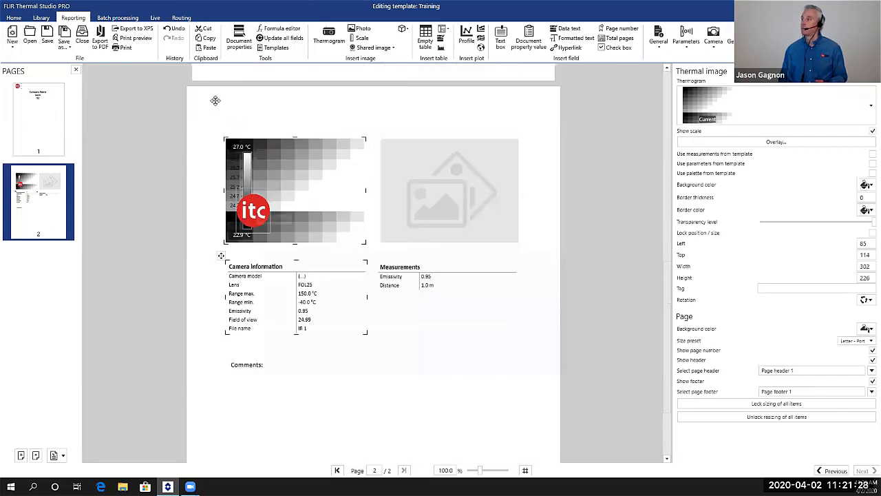
drag(253, 207, 218, 132)
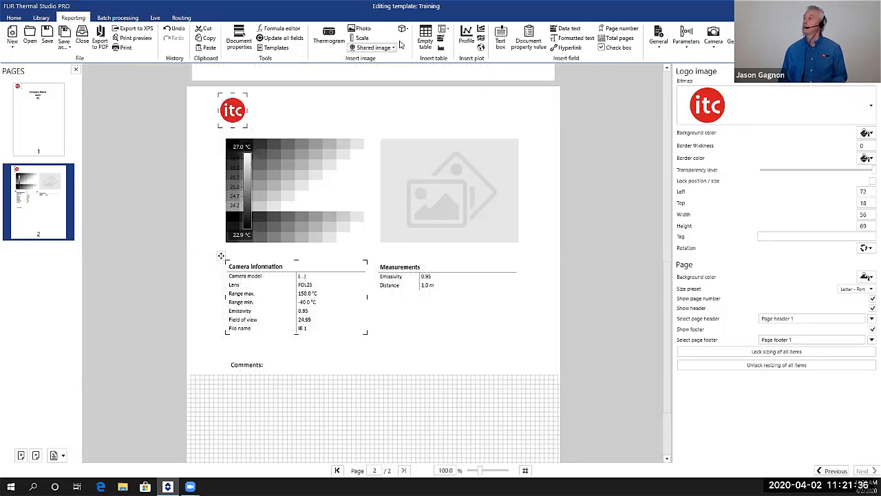
Examine the shared image types and the bitmap choices offered for the thermogram page's logo
click(373, 48)
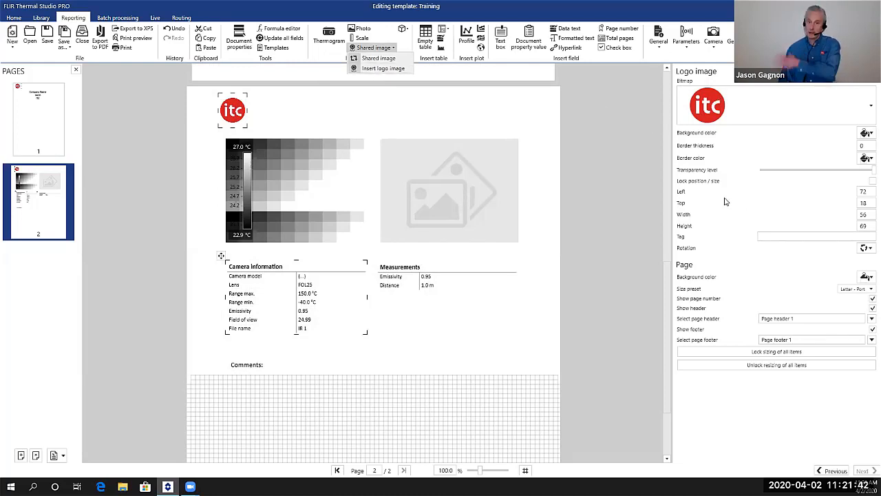
click(776, 141)
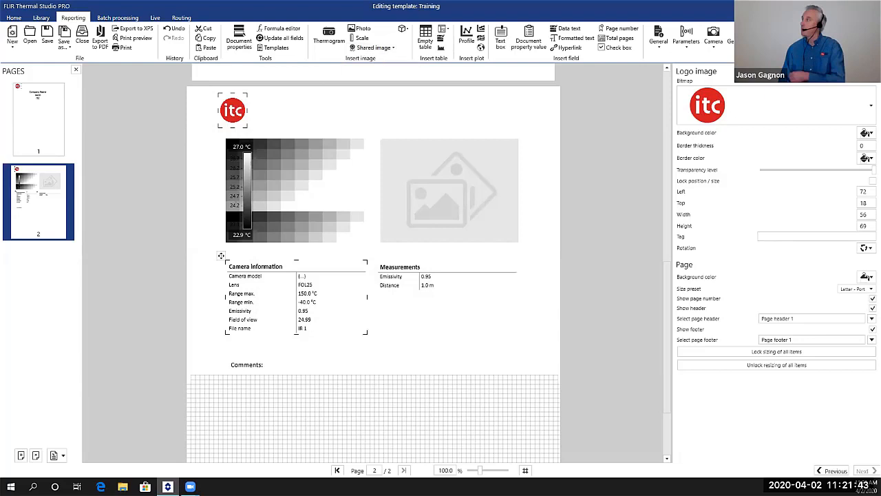
click(868, 105)
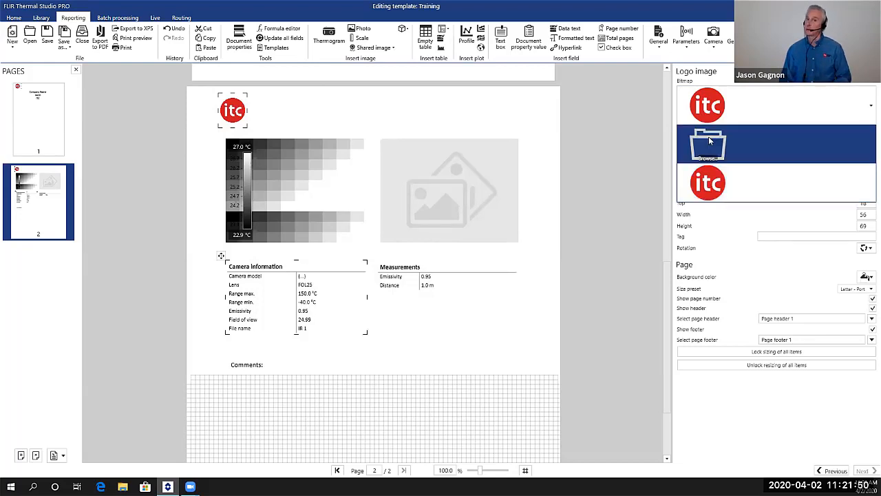
click(581, 138)
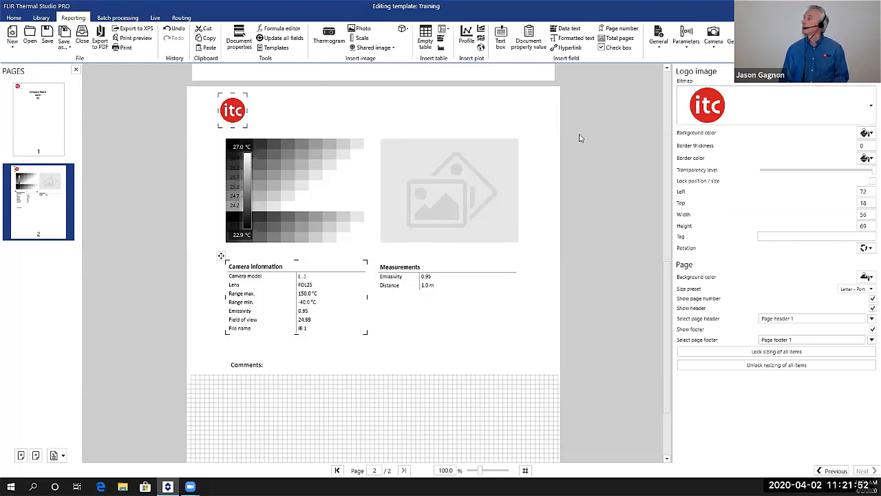
Enlarge the logo on the company title page to about 125 by 81
scroll(551, 220, up, 4)
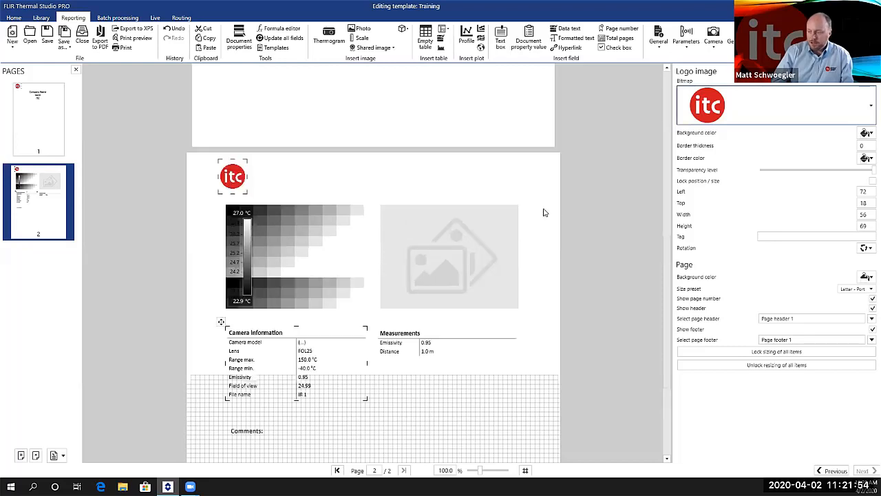
scroll(540, 216, up, 3)
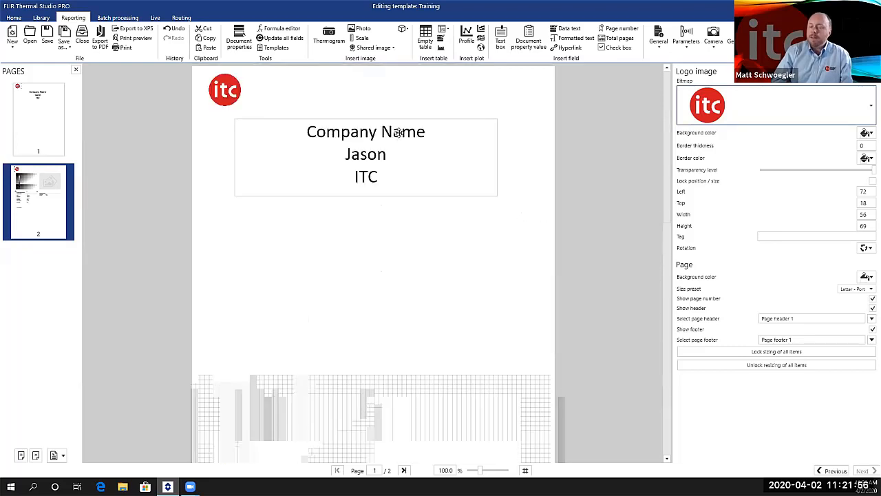
click(338, 232)
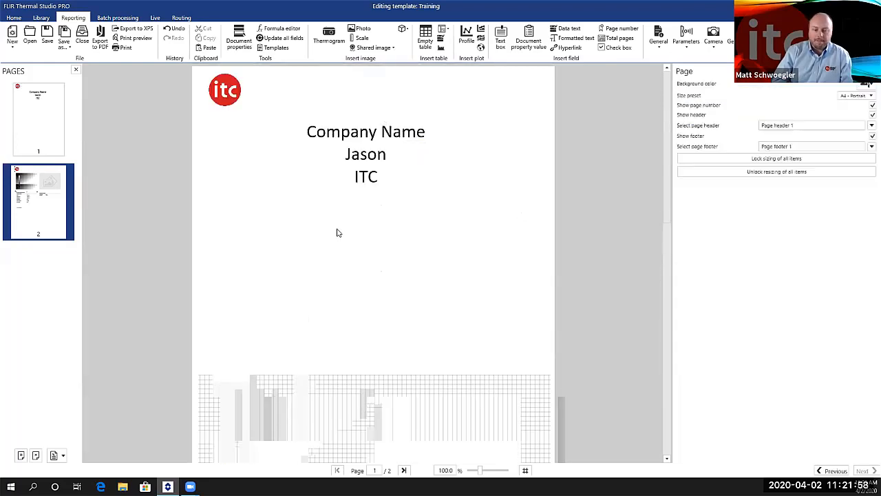
click(226, 96)
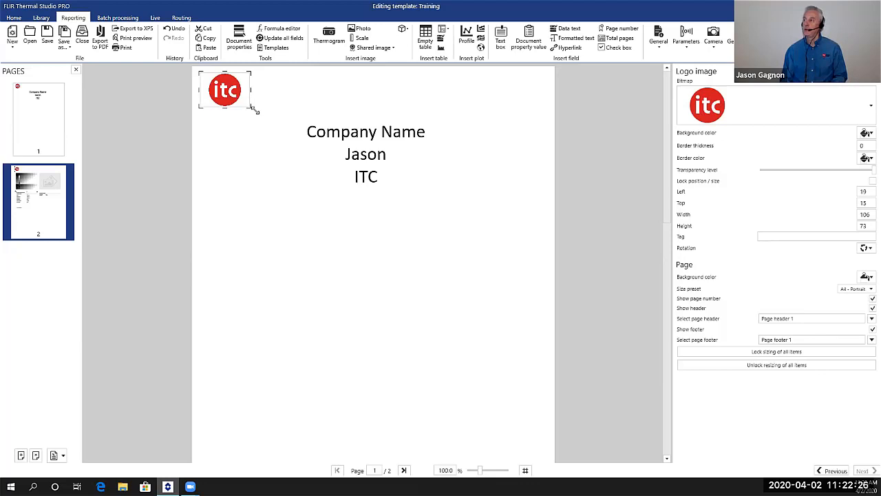
drag(255, 110, 263, 114)
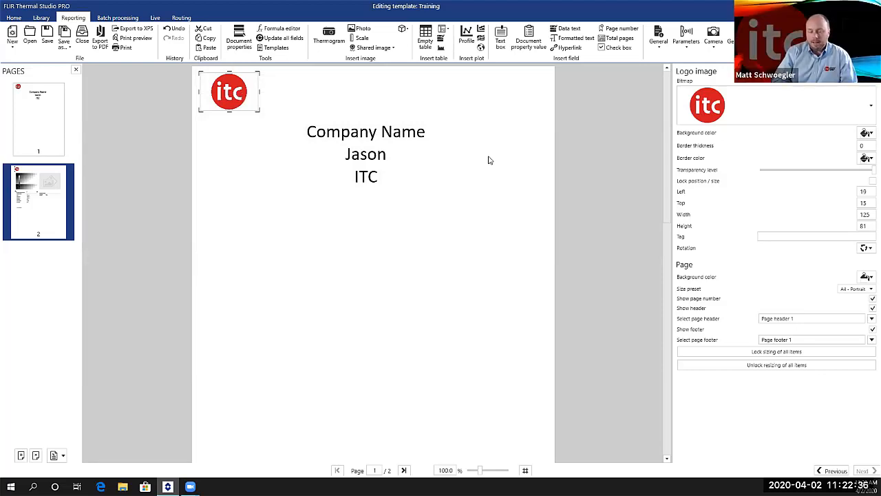
Check which image file types can be browsed for the logo bitmap, leaving without choosing a file
click(870, 107)
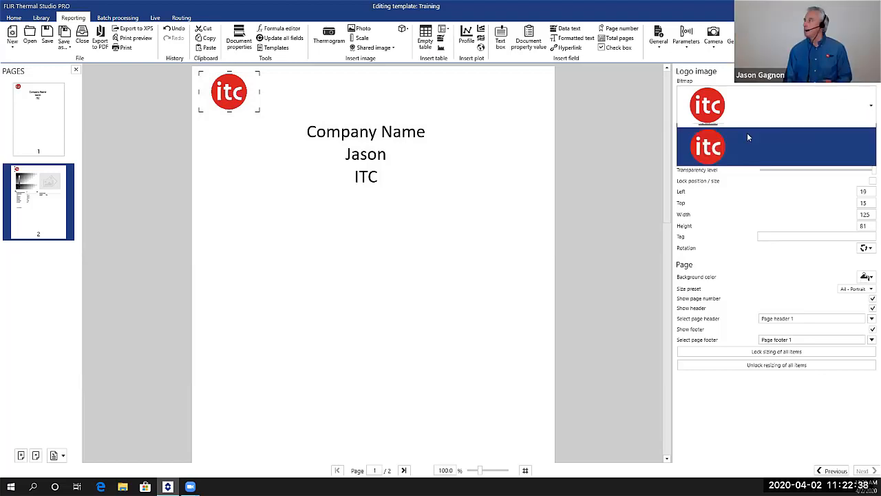
click(727, 139)
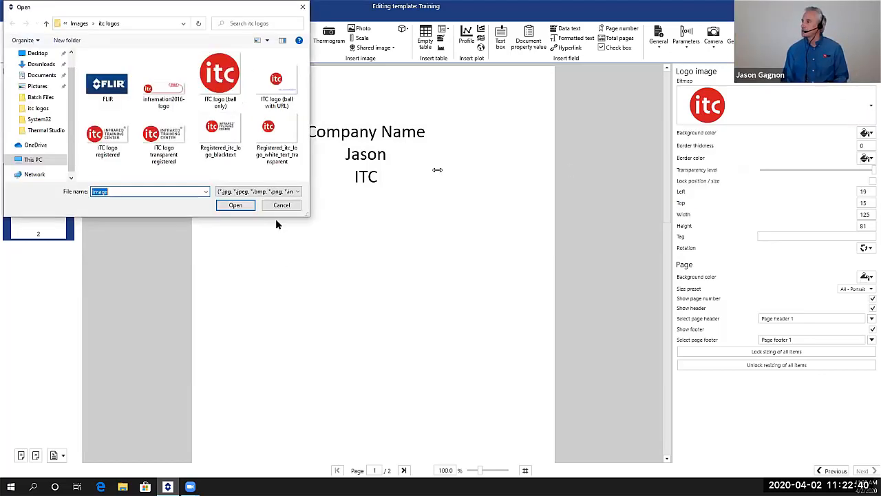
click(300, 191)
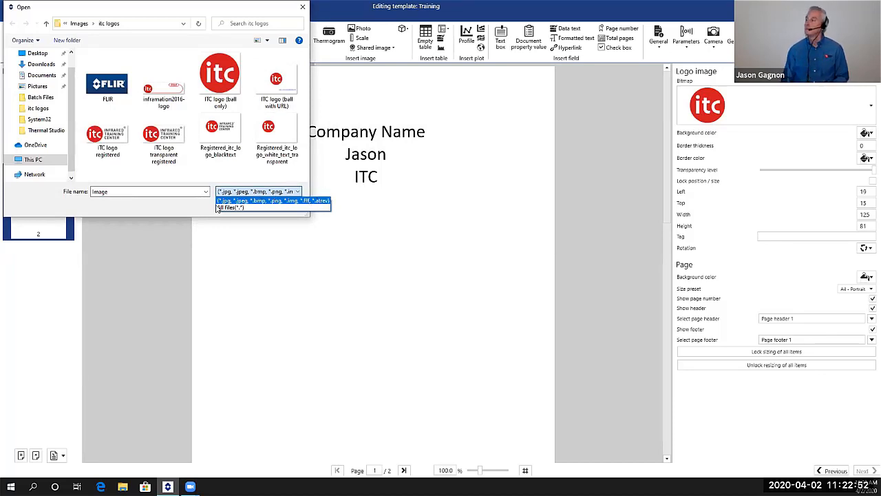
click(325, 207)
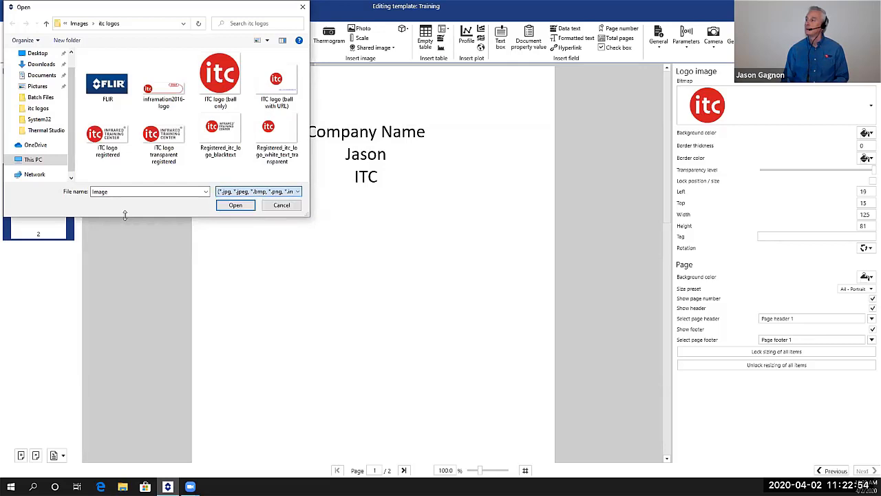
key(Escape)
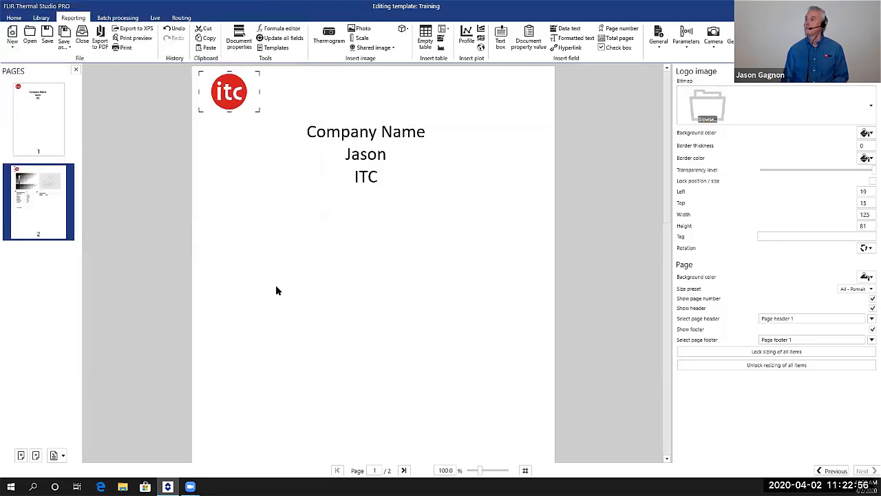
Insert a summary table on the title page and place it below the title at about left 96, top 304, about 584 wide
click(29, 126)
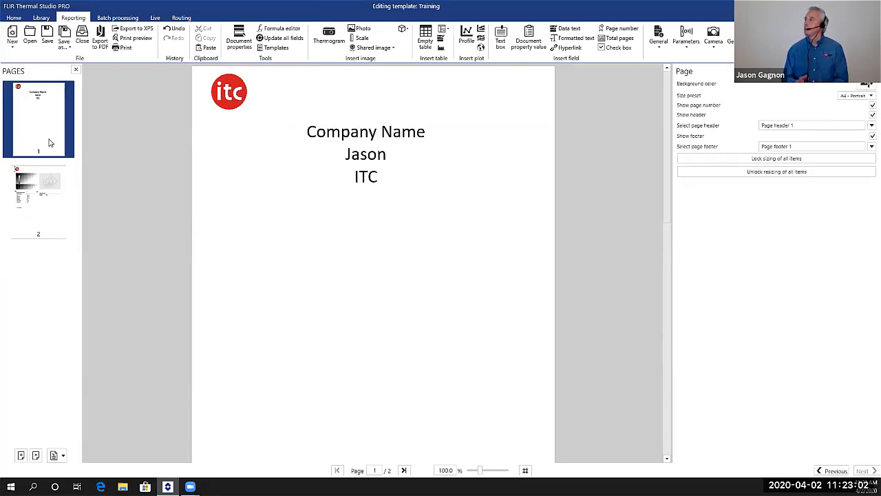
click(441, 50)
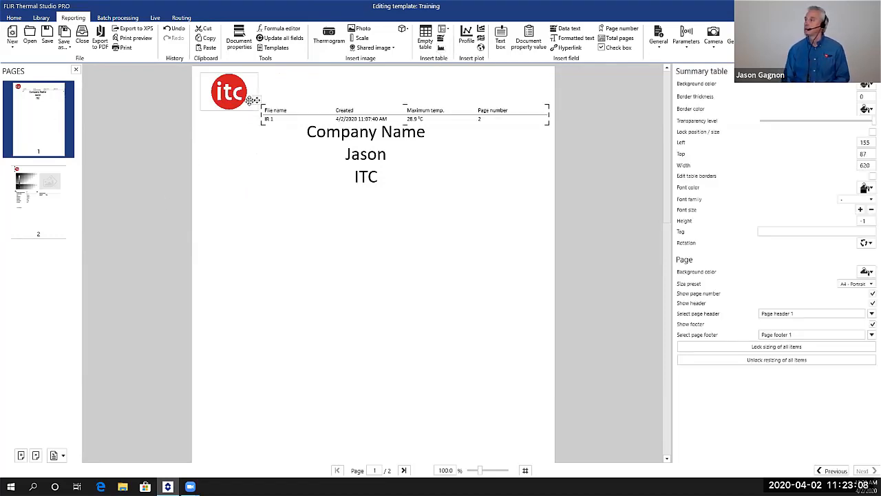
drag(259, 101, 236, 195)
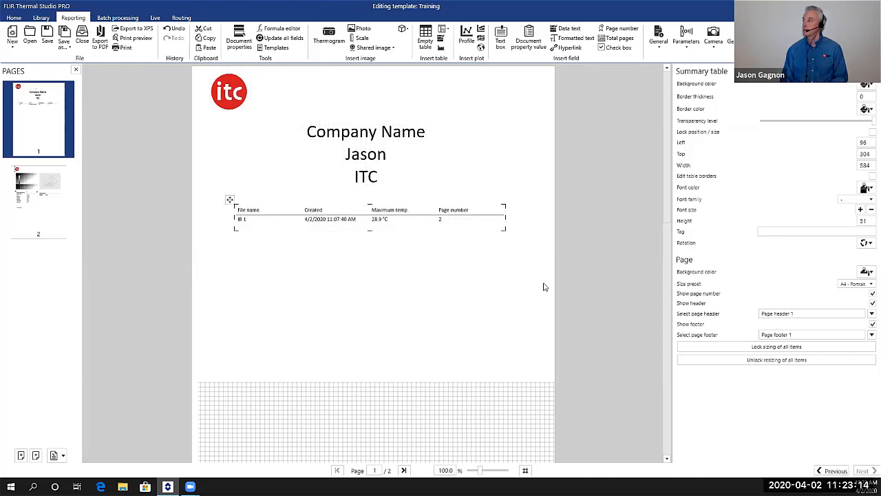
Widen the summary table on both sides to about 661, with its left edge at about 59
click(508, 218)
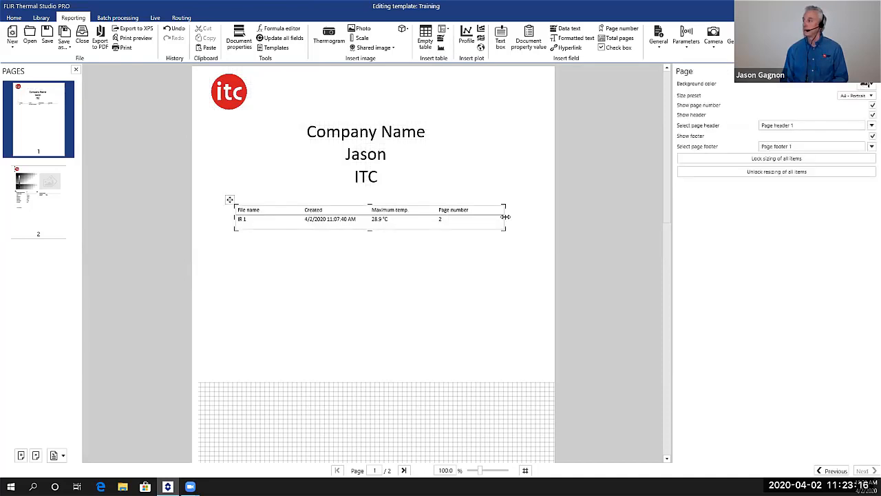
drag(507, 218, 521, 217)
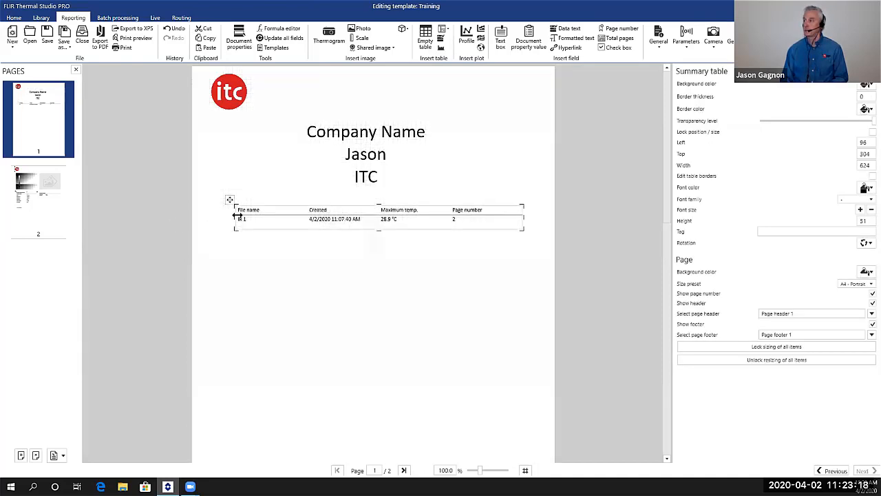
click(241, 218)
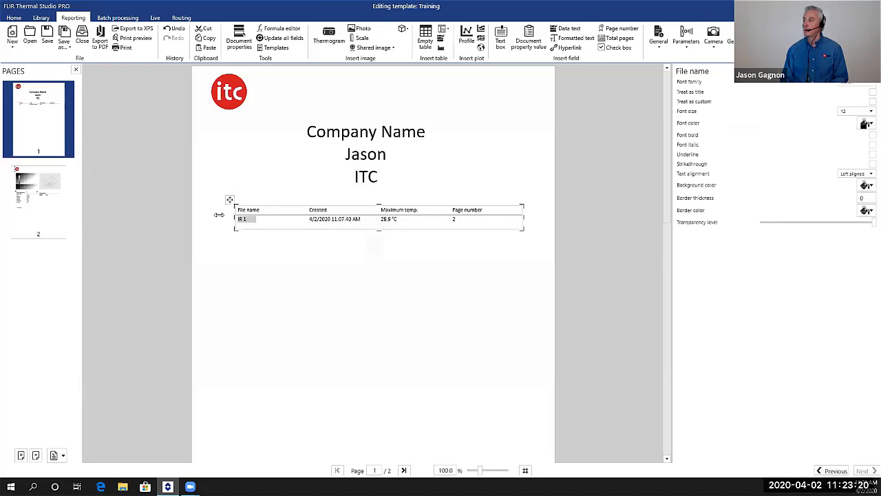
drag(218, 215, 217, 217)
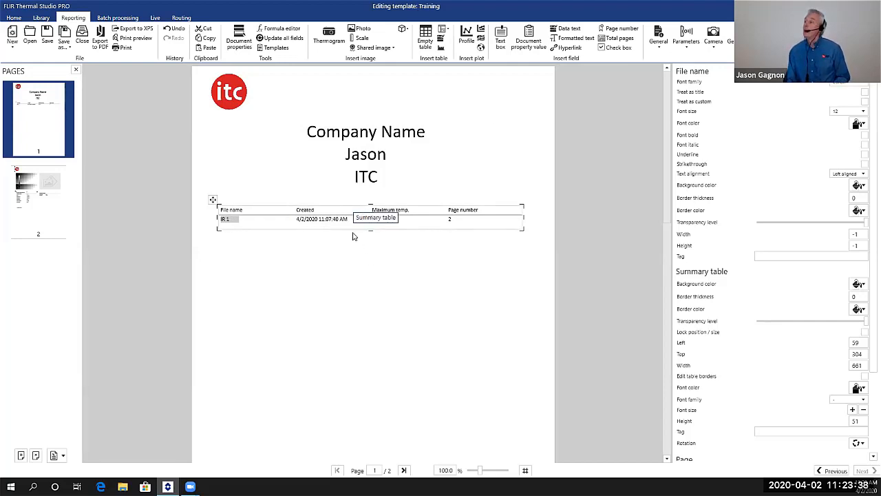
Check the column commands offered for the summary table's Created column without applying any
click(309, 223)
right_click(309, 223)
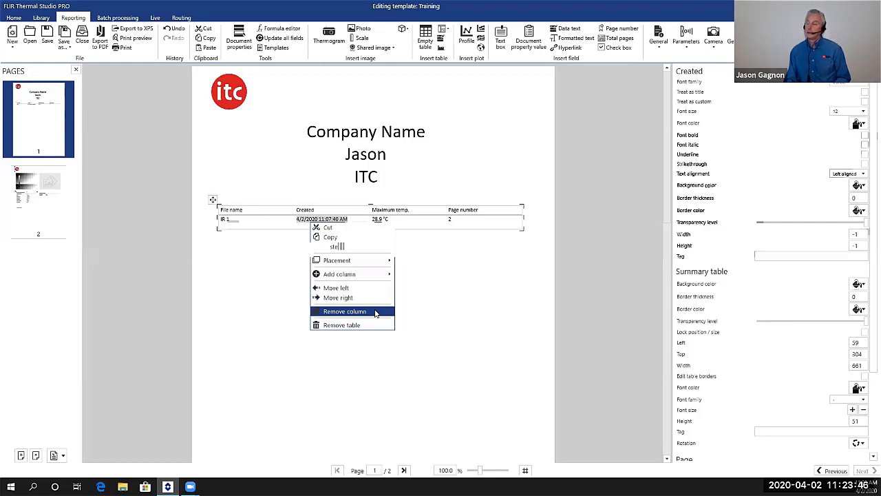
click(252, 250)
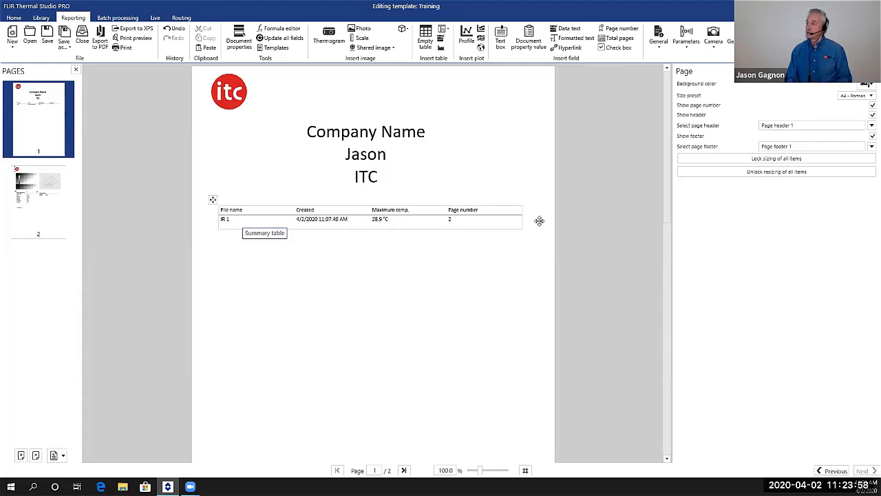
Narrow the Page number and File name columns of the summary table
click(450, 217)
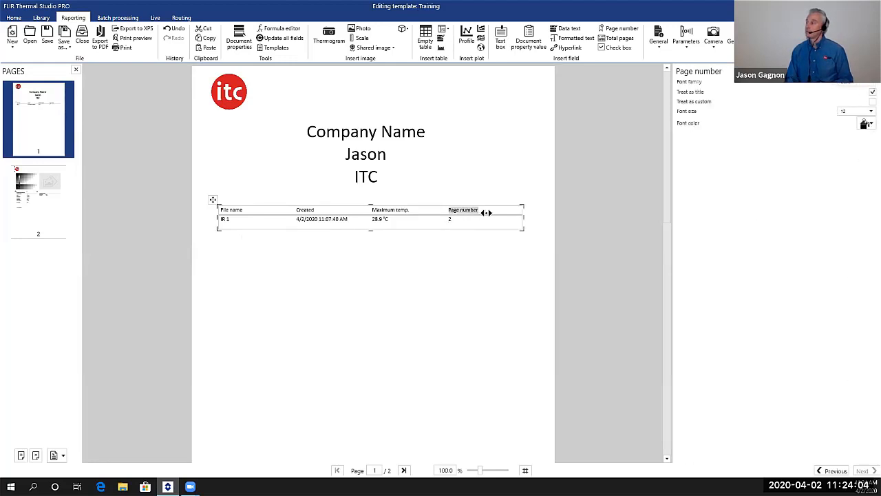
drag(486, 212, 465, 210)
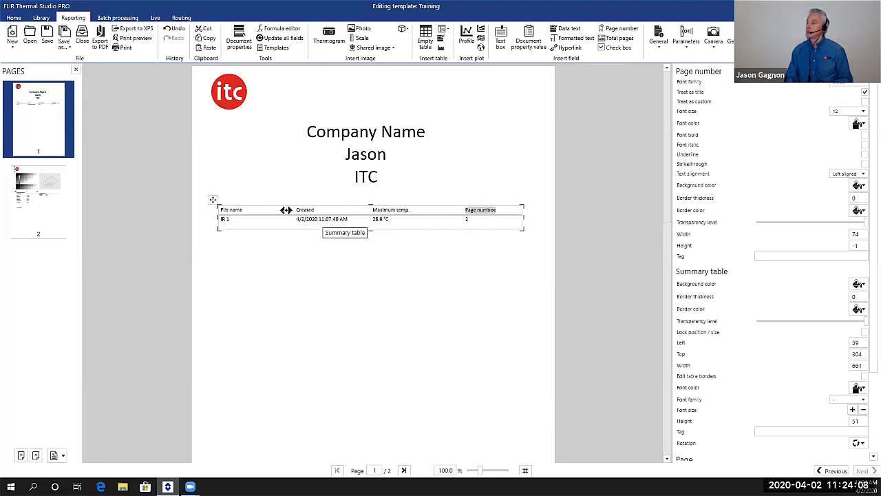
drag(286, 209, 254, 210)
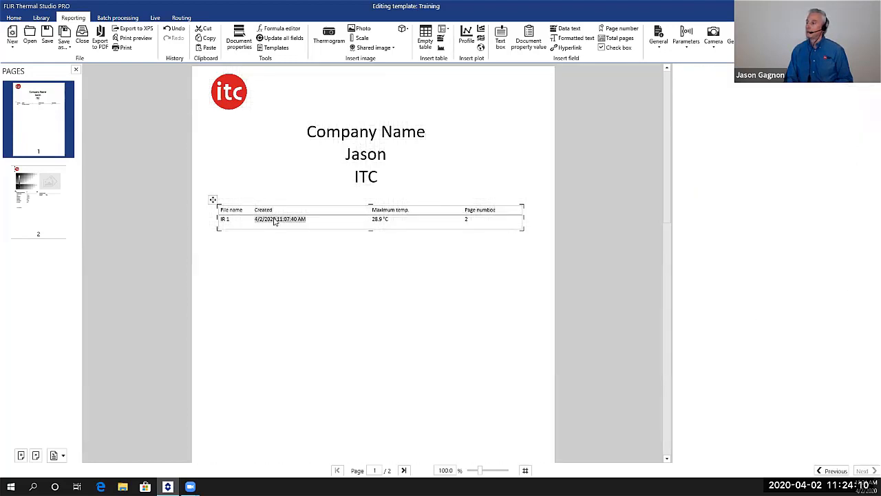
Add a spotmeter value measurement column after the summary table's Created column, with the item name SP1
right_click(274, 221)
mouse_move(325, 275)
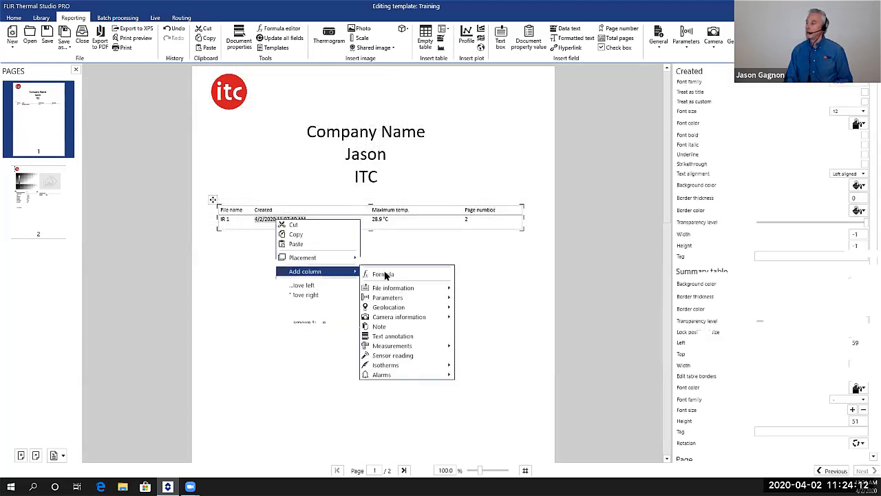
mouse_move(402, 289)
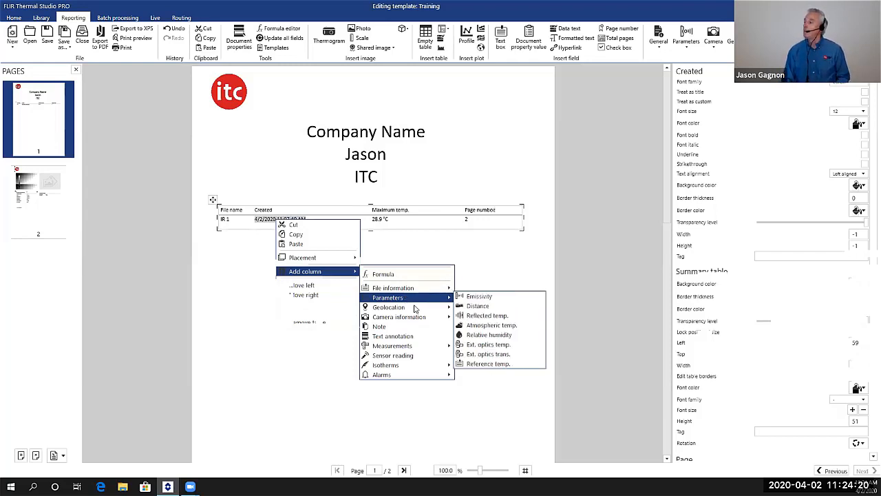
mouse_move(422, 315)
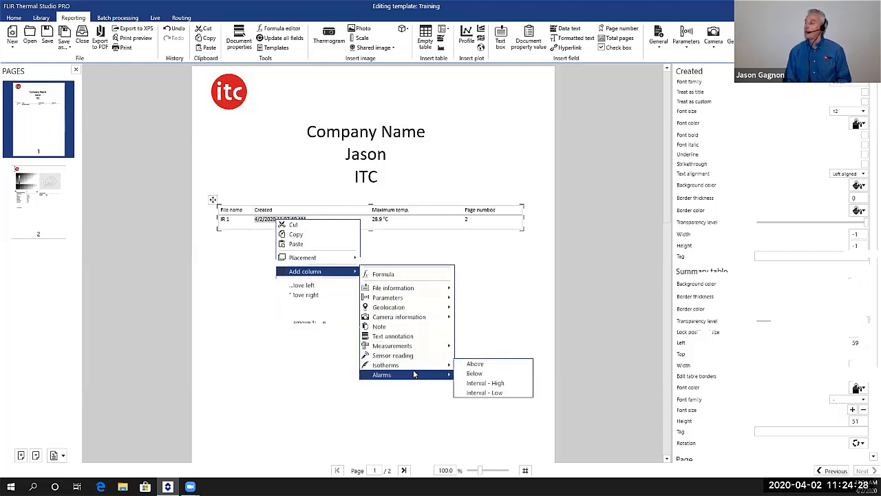
mouse_move(415, 348)
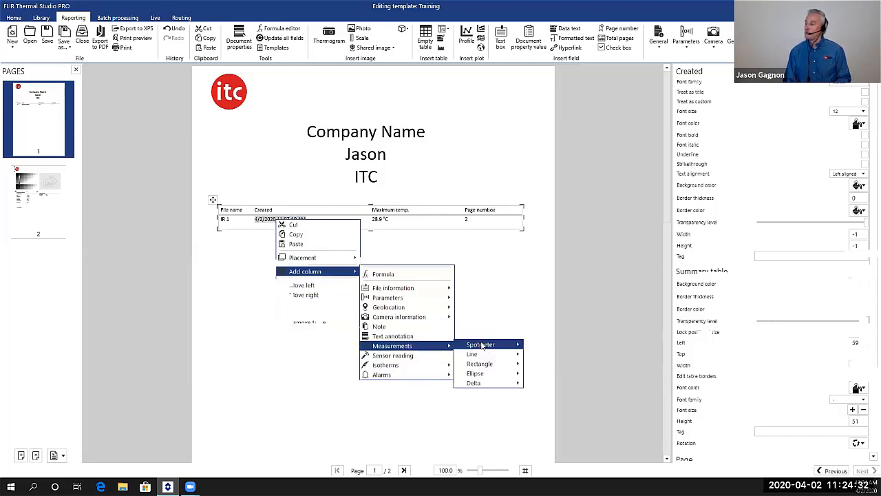
mouse_move(509, 345)
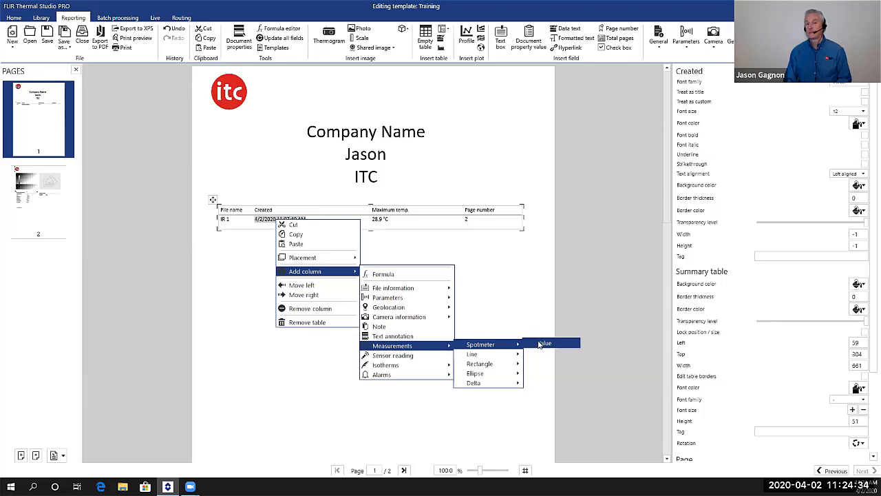
click(543, 342)
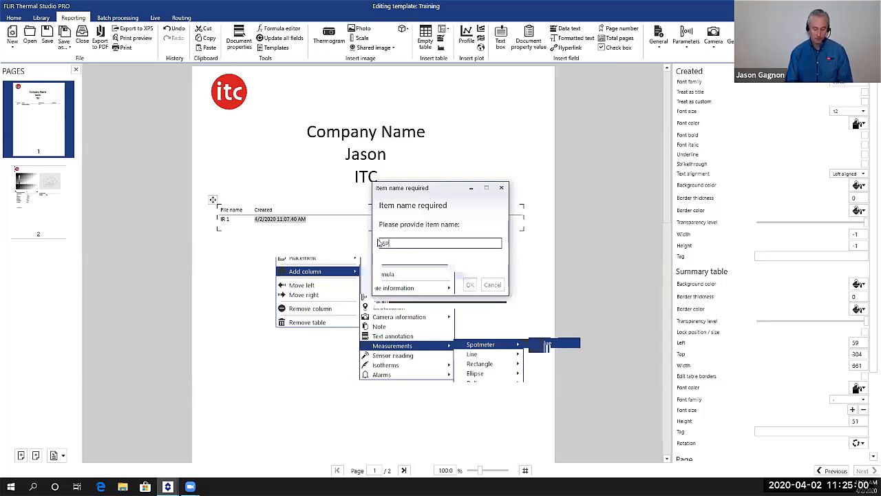
text(1)
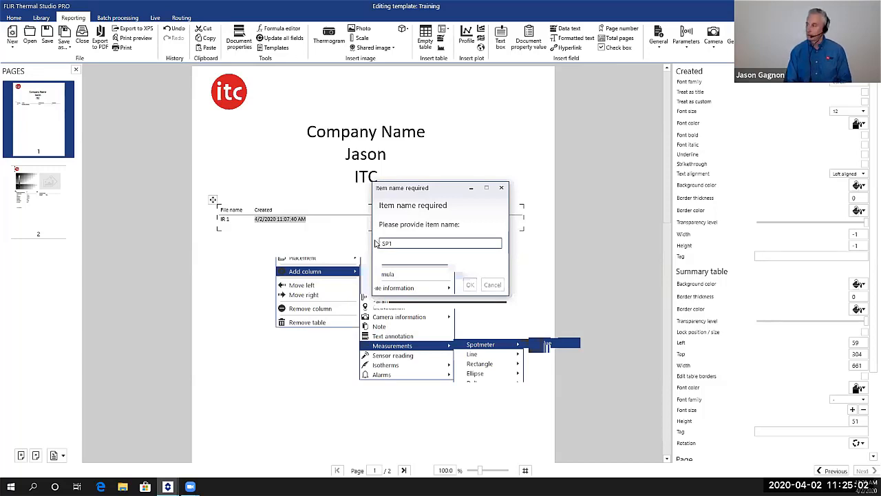
key(BackSpace)
key(BackSpace)
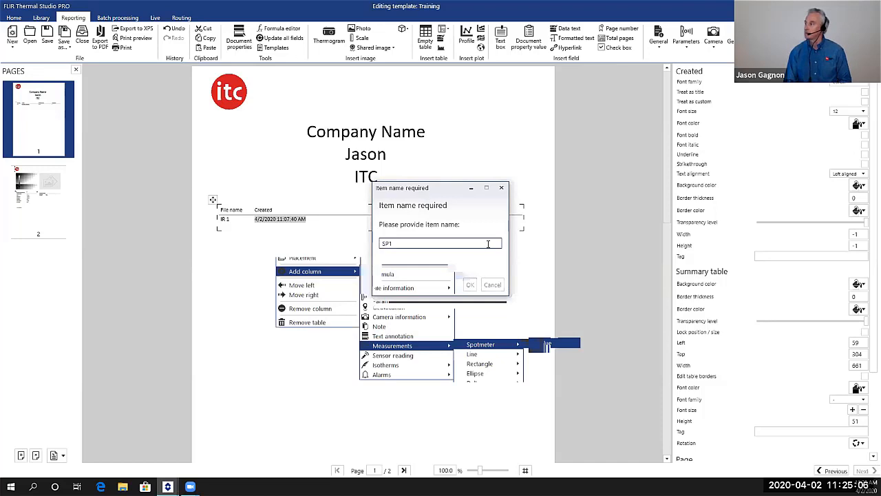
click(475, 284)
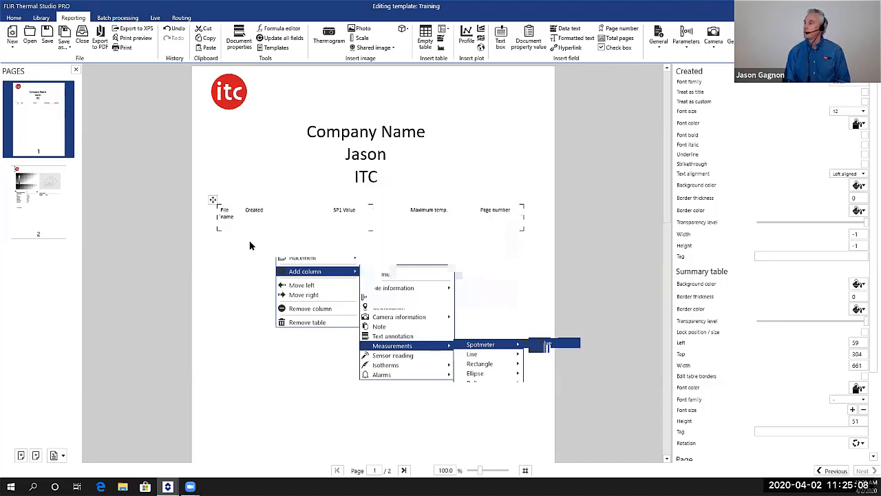
Widen the summary table's File name column and place the table at about left 42, top 308, with a height of about 72
click(340, 212)
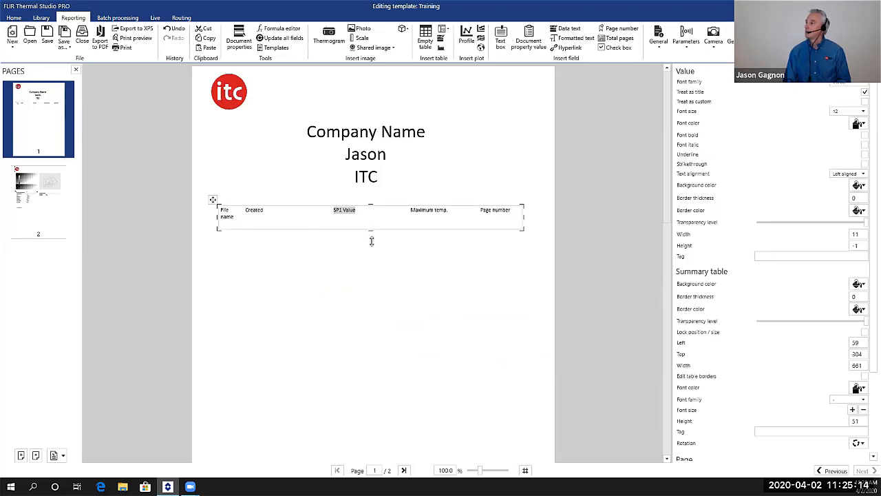
drag(371, 241, 374, 258)
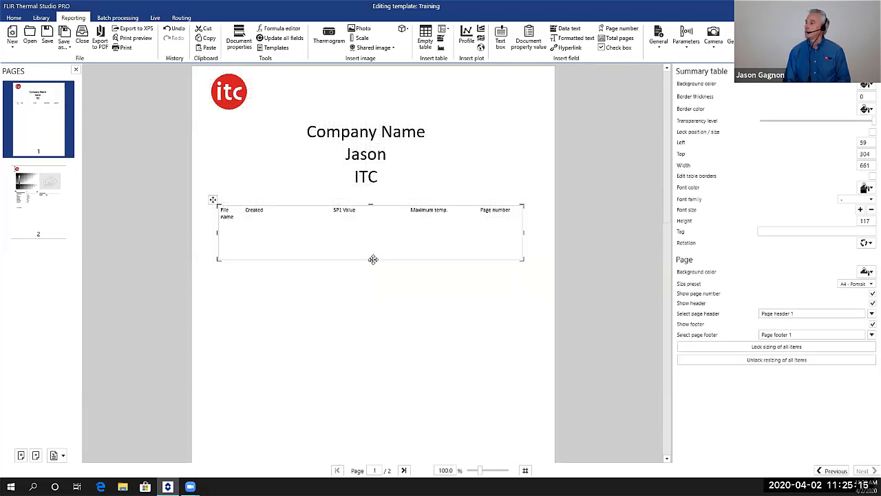
click(231, 213)
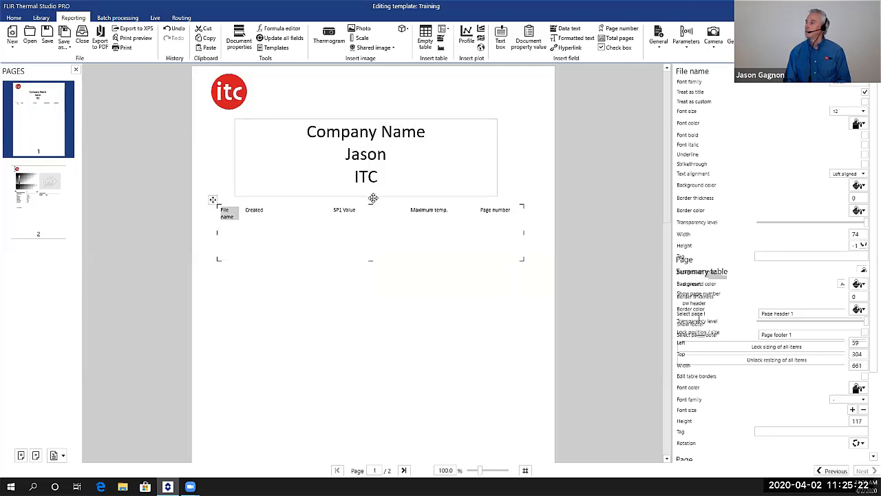
drag(372, 198, 371, 229)
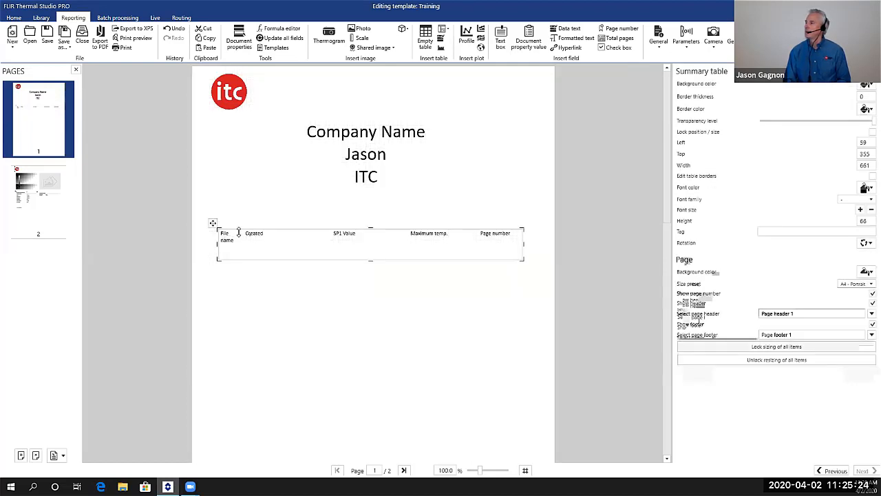
drag(238, 233, 264, 233)
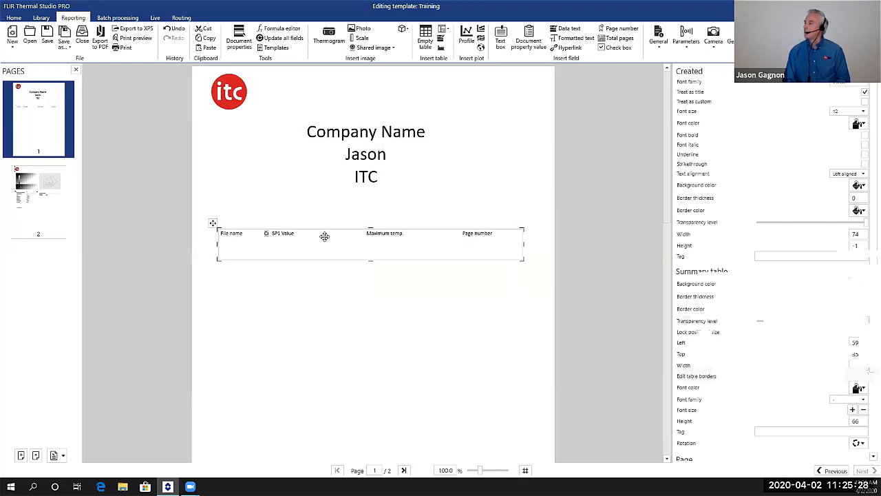
drag(464, 235, 450, 245)
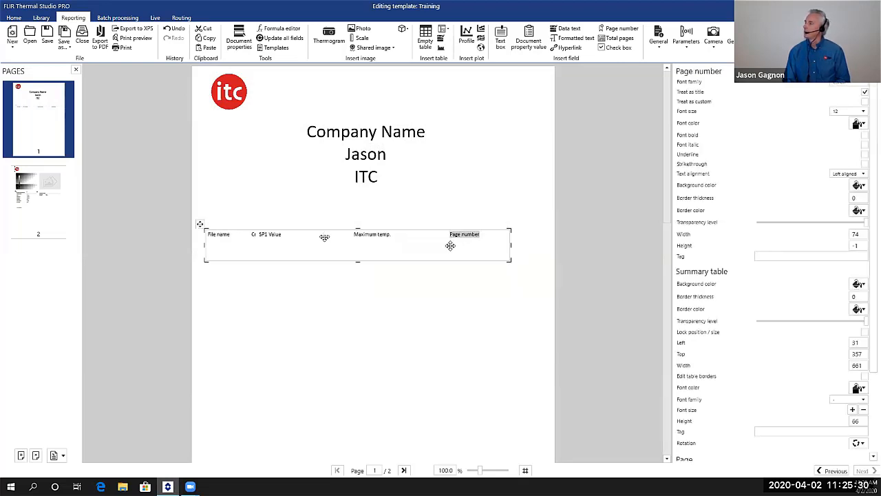
click(269, 237)
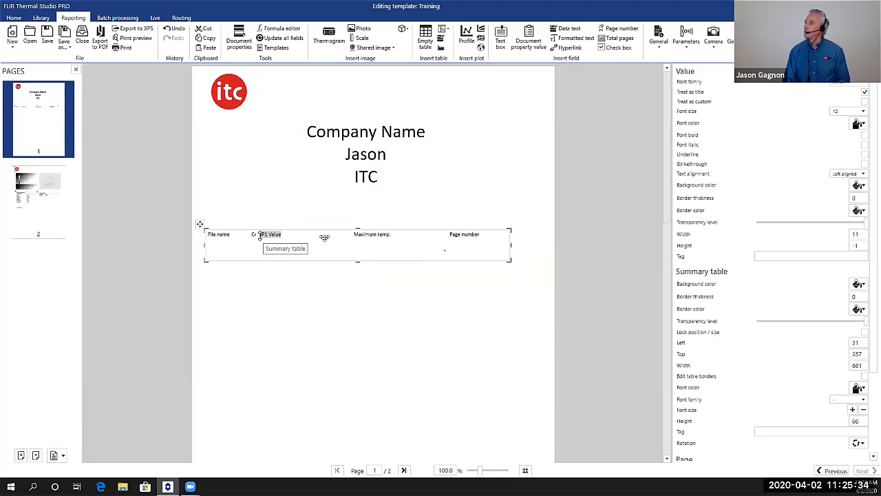
drag(267, 236, 362, 211)
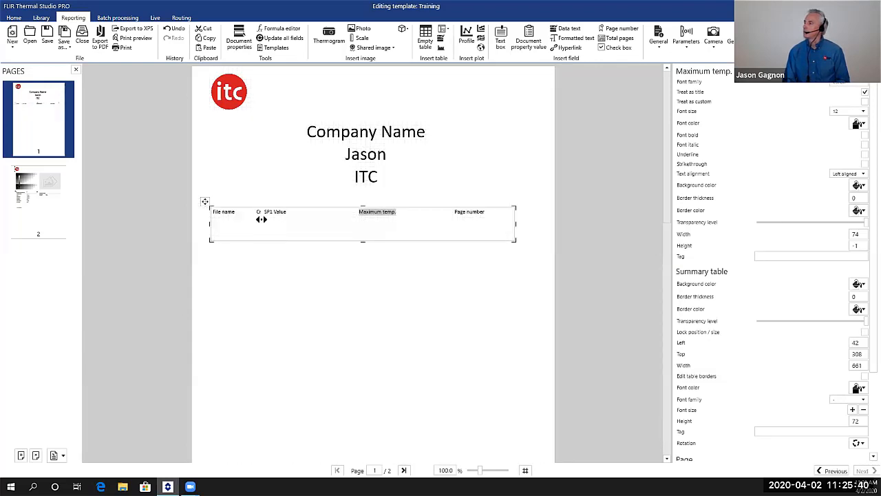
Widen the Created column to fit the full date and time on one line, and rebalance the SP1 Value and Maximum temp. columns
mouse_move(262, 219)
mouse_down()
mouse_move(287, 228)
mouse_move(279, 220)
mouse_up()
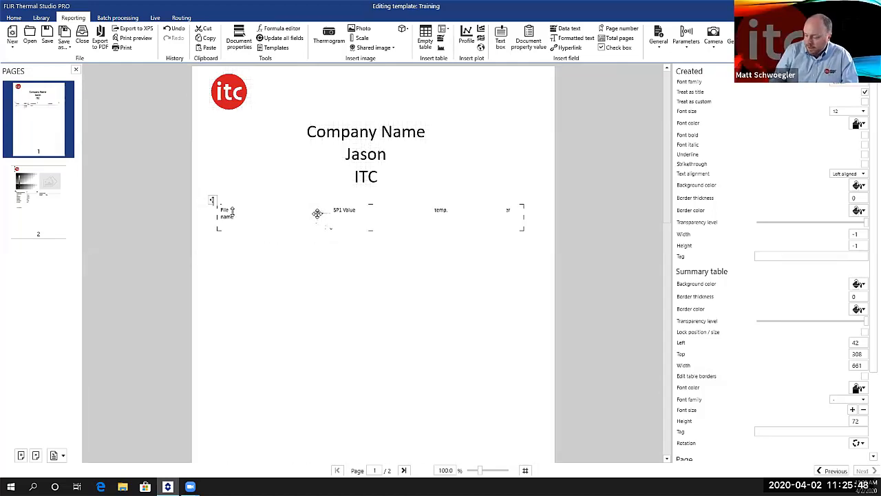
drag(360, 217, 381, 220)
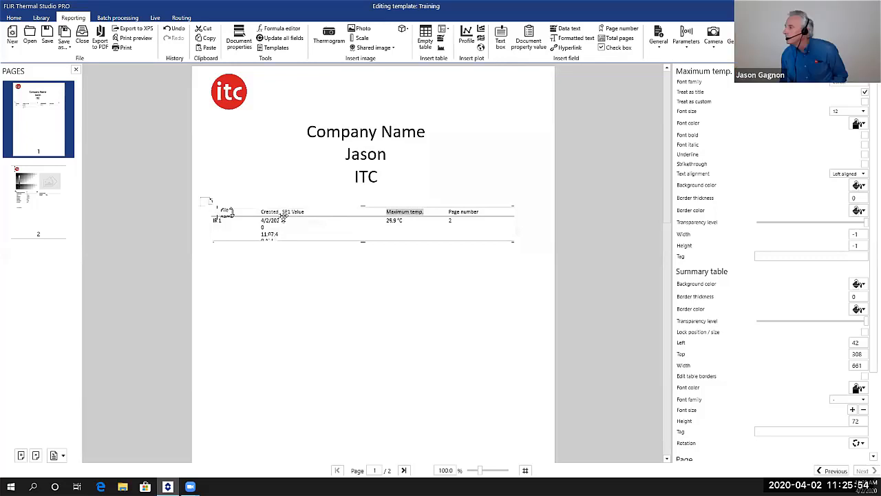
drag(282, 216, 340, 215)
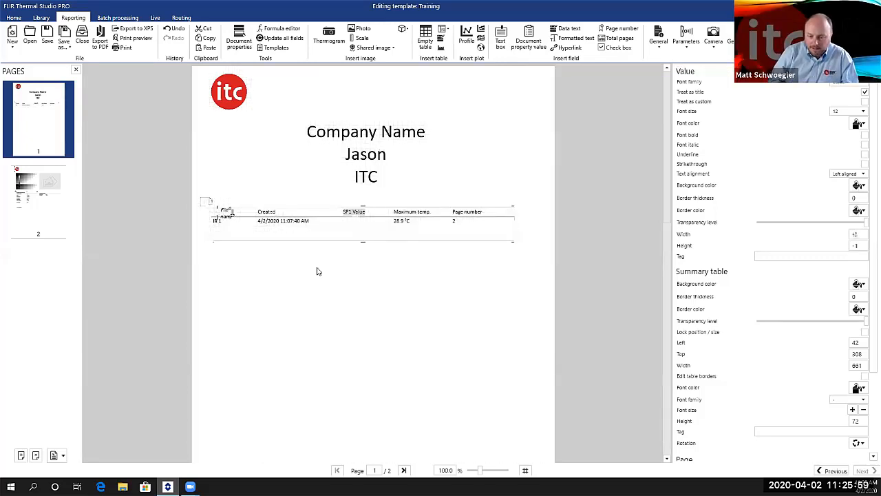
click(362, 240)
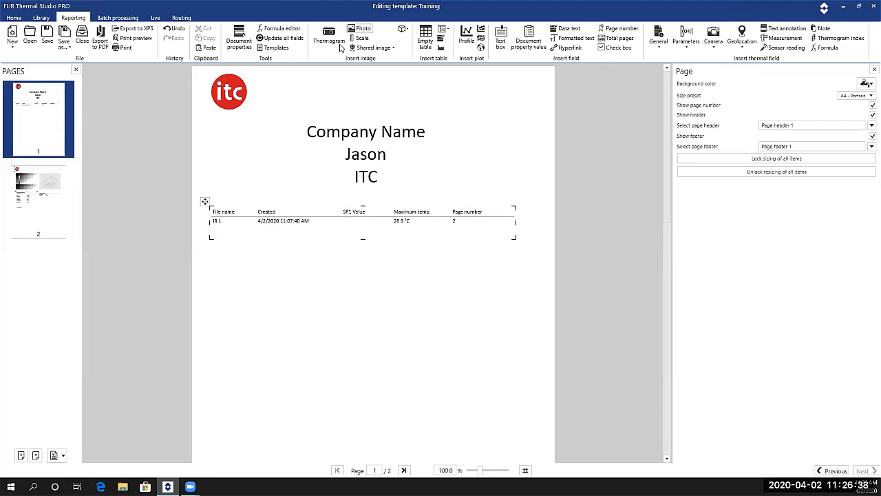
Insert a 302 by 226 photo placeholder below the title page's summary table, at about left 213, top 465
click(323, 357)
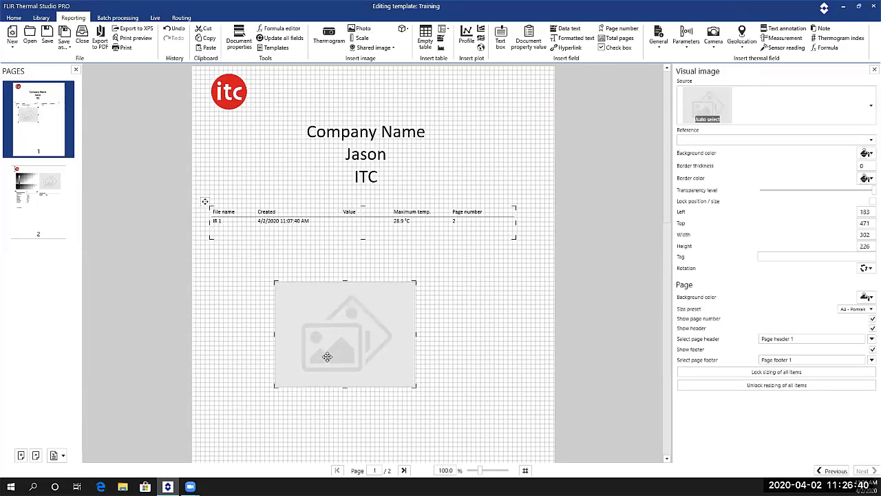
drag(327, 356, 341, 354)
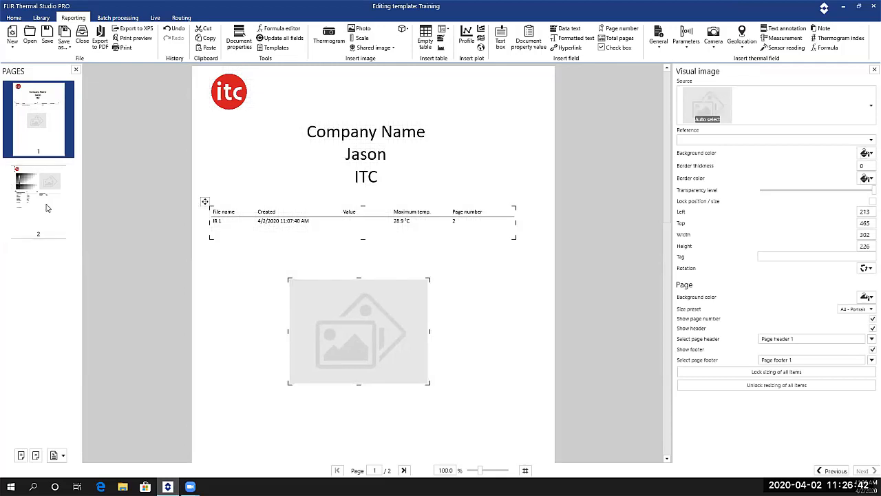
Check the source options of the visual image on the thermogram page, leaving it on Auto select
click(48, 208)
click(430, 177)
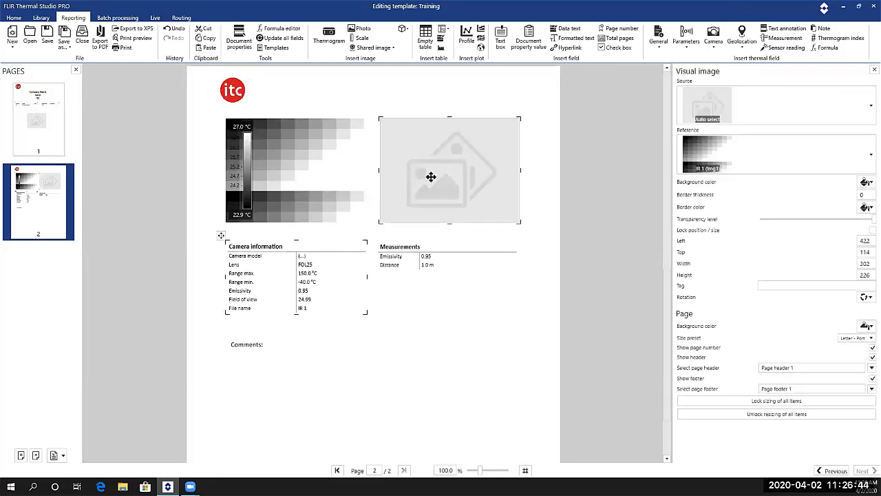
click(869, 110)
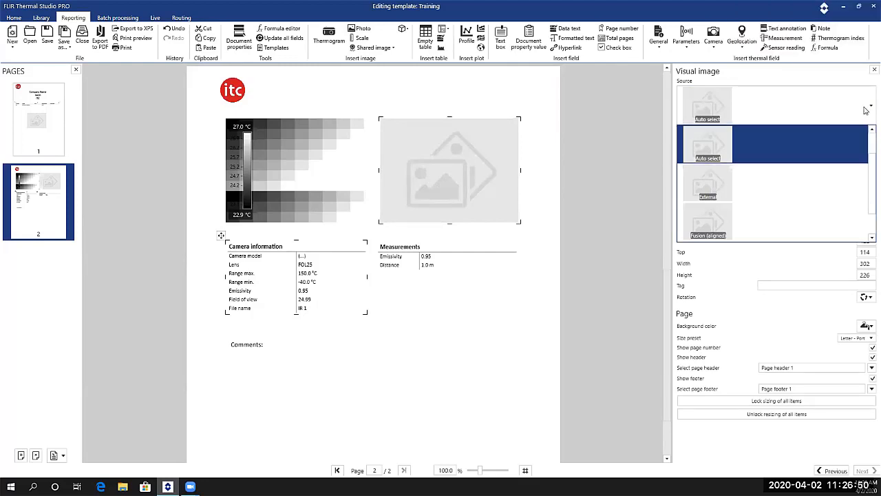
click(868, 110)
click(712, 114)
click(709, 114)
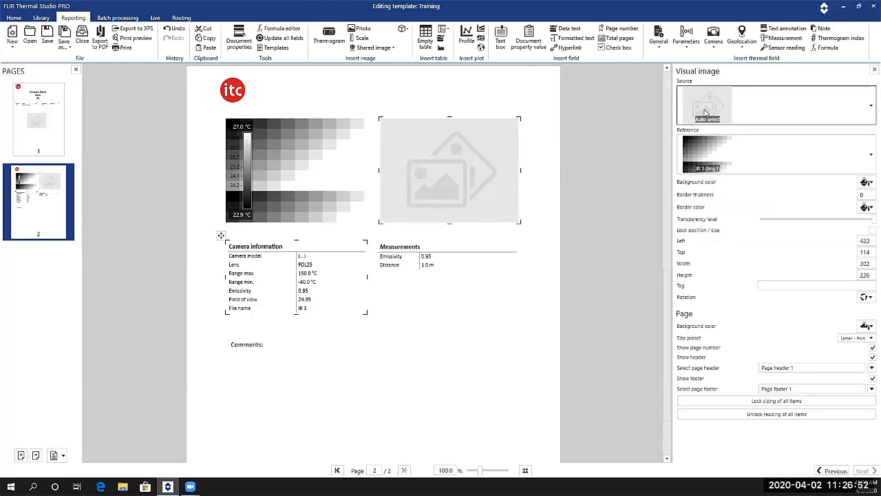
Move the title page's photo placeholder to about left 227, top 469, and set its image source to External
click(38, 117)
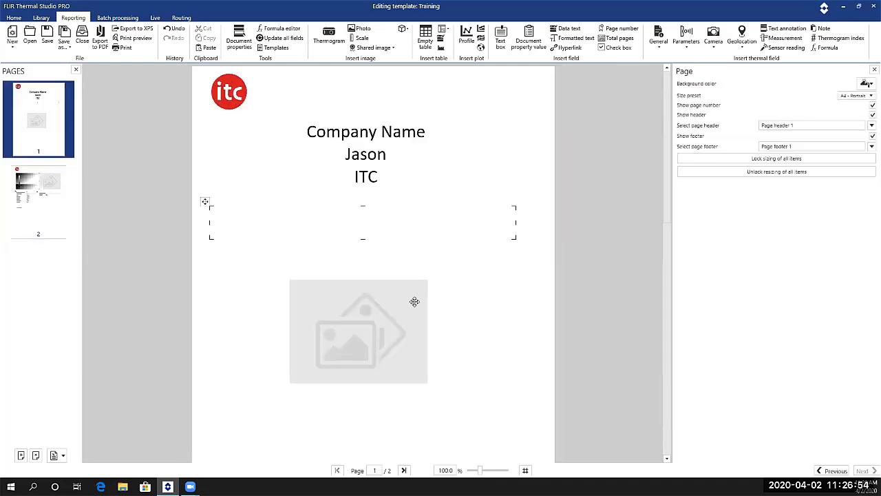
drag(387, 307, 394, 308)
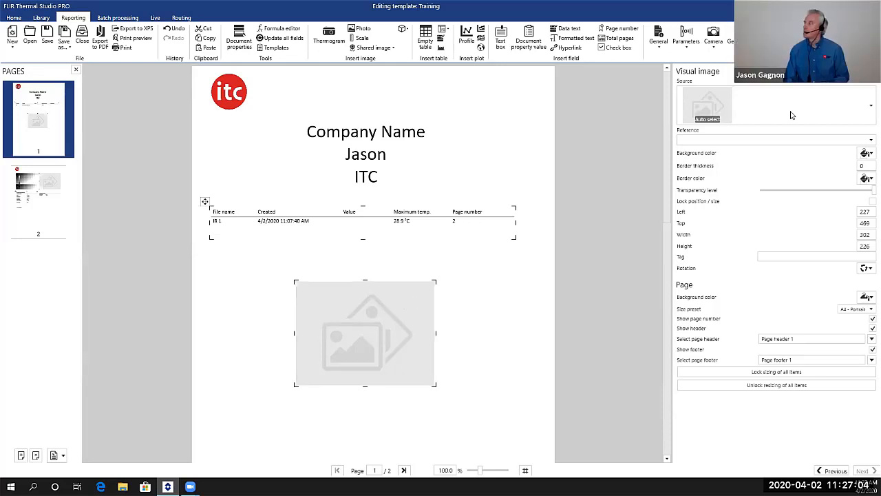
click(869, 103)
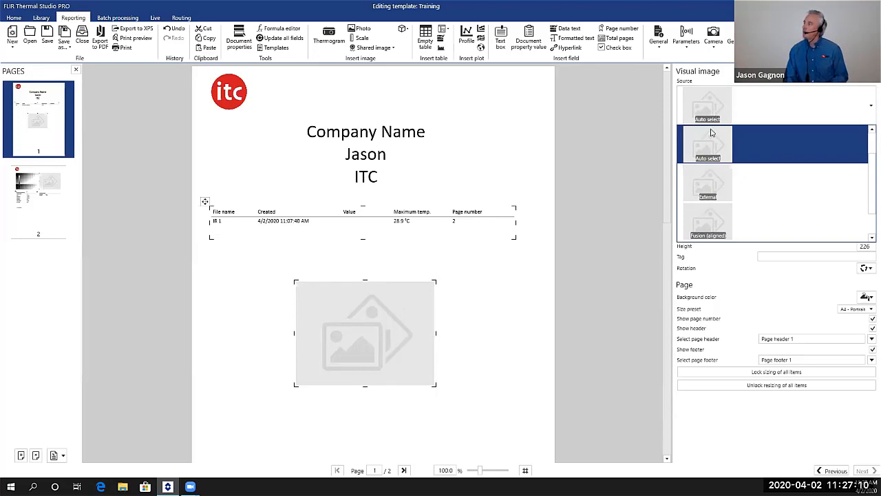
click(710, 190)
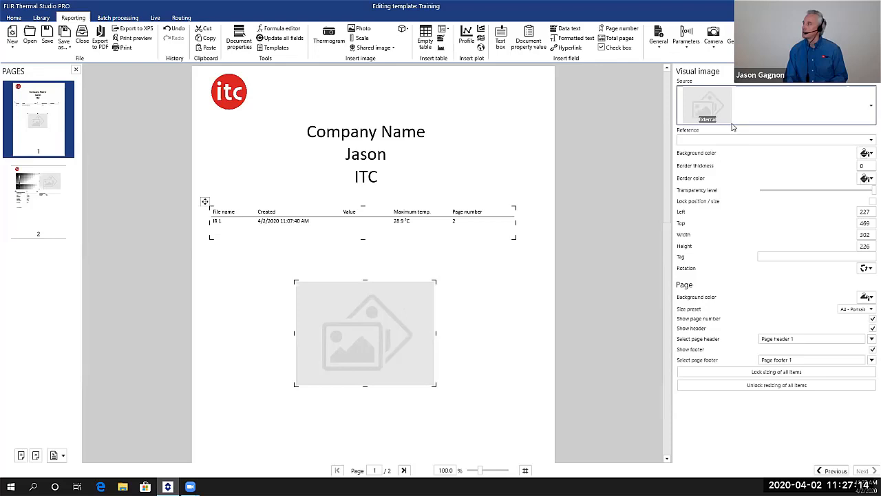
click(867, 102)
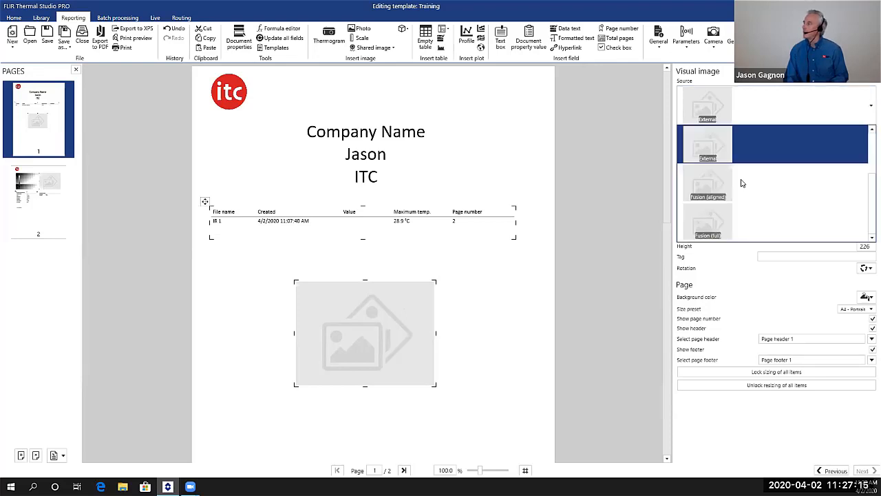
click(704, 150)
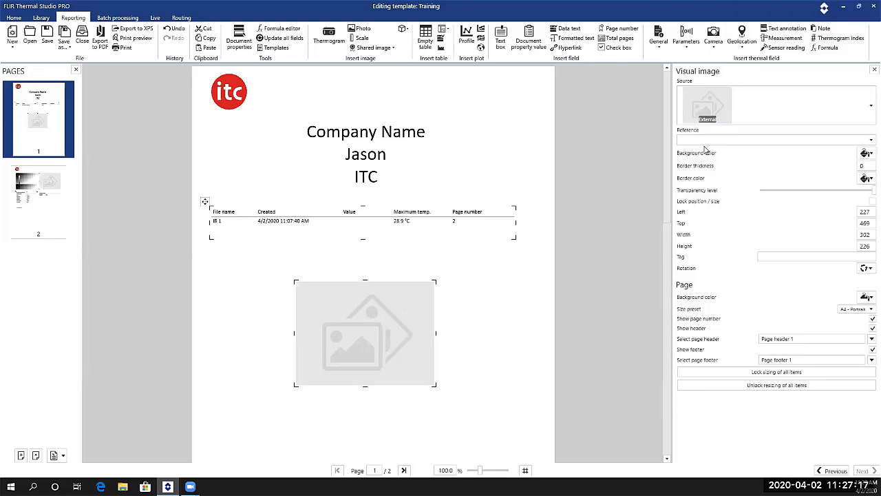
Try to edit the title page's photo placeholder in the image editor, and return to the template
right_click(375, 327)
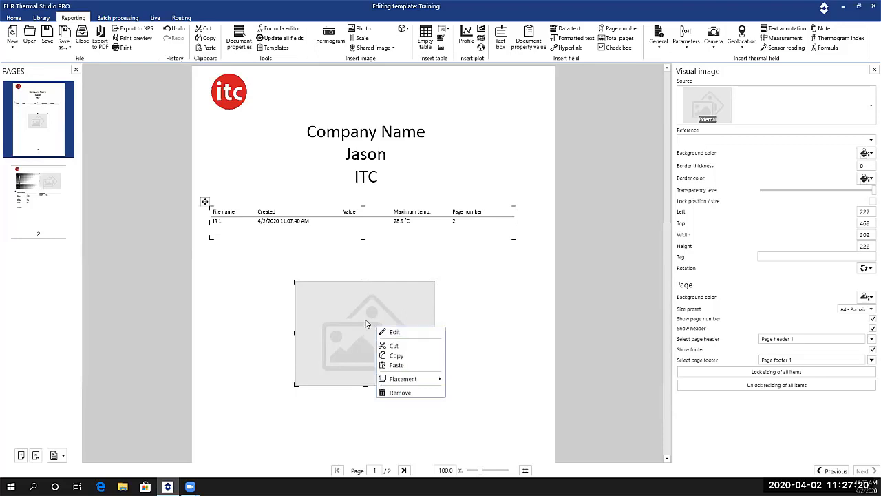
click(365, 318)
right_click(367, 320)
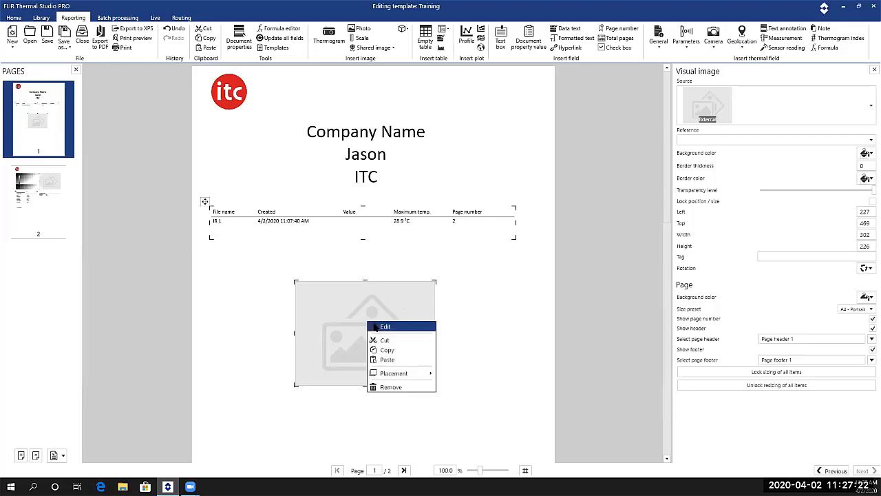
click(375, 326)
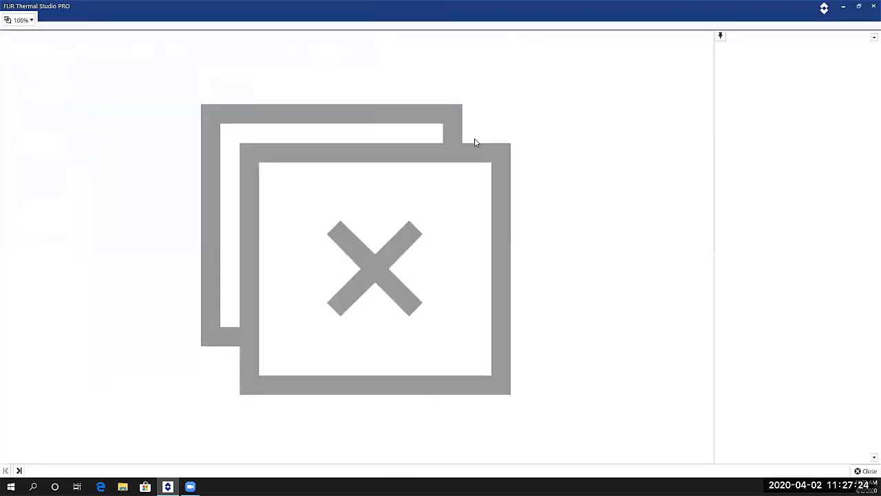
click(866, 470)
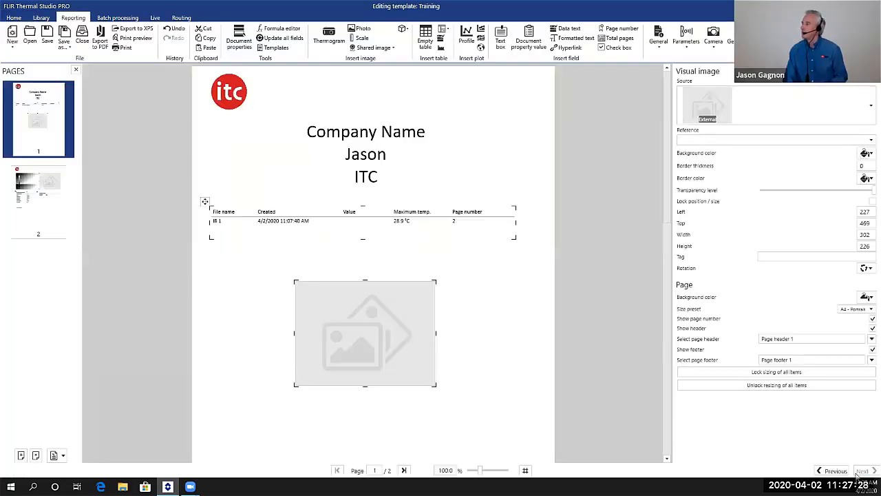
Remove the photo placeholder below the title page's summary table
right_click(412, 342)
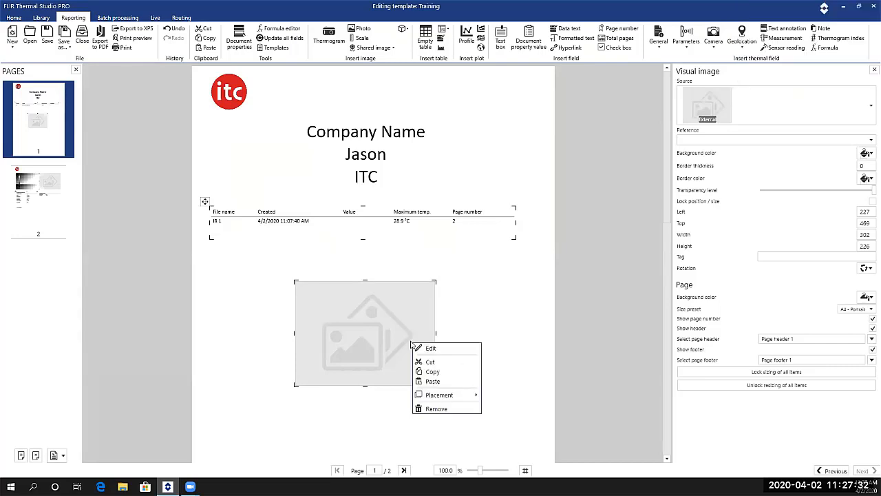
click(434, 409)
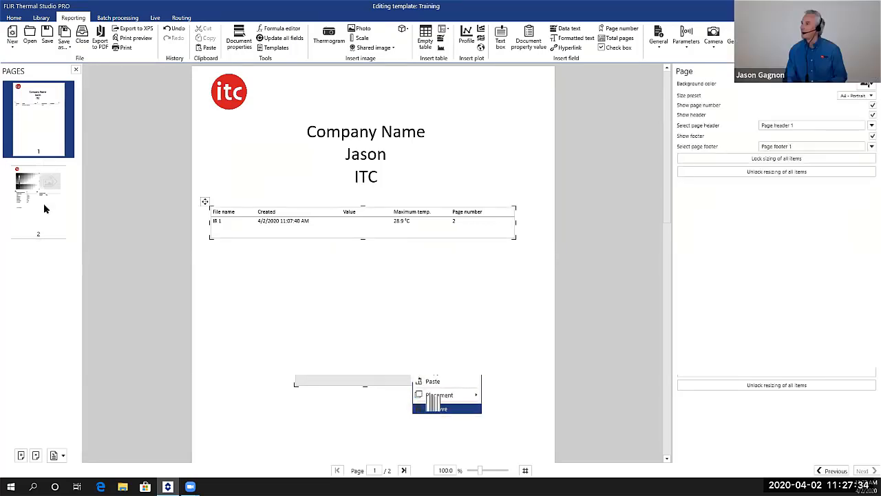
Look over the thermogram page and check the placement options for the Created column in the title page's summary table
click(44, 203)
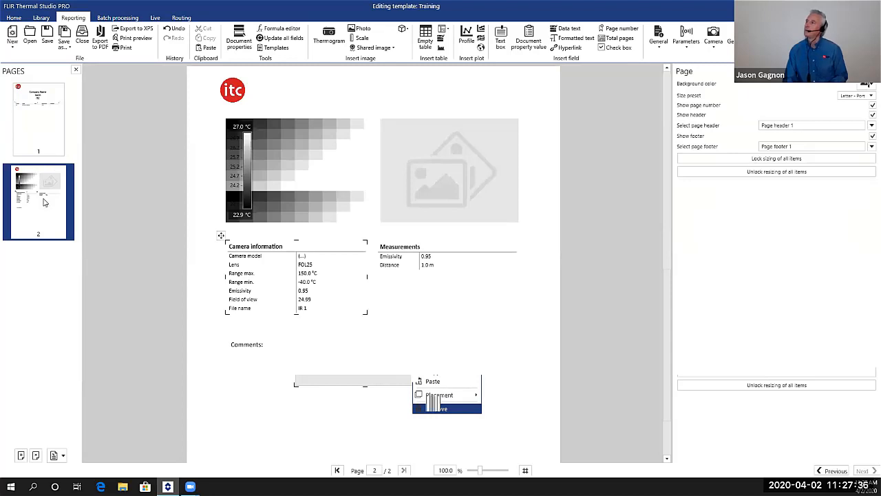
click(38, 124)
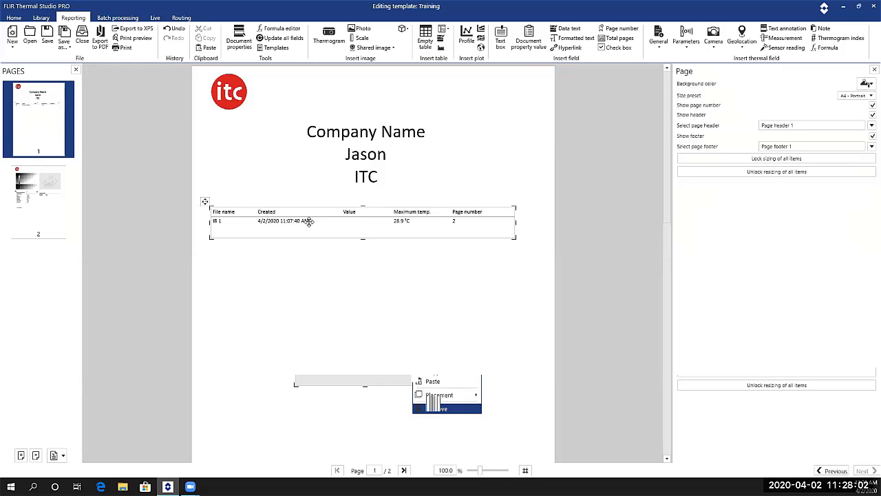
right_click(310, 223)
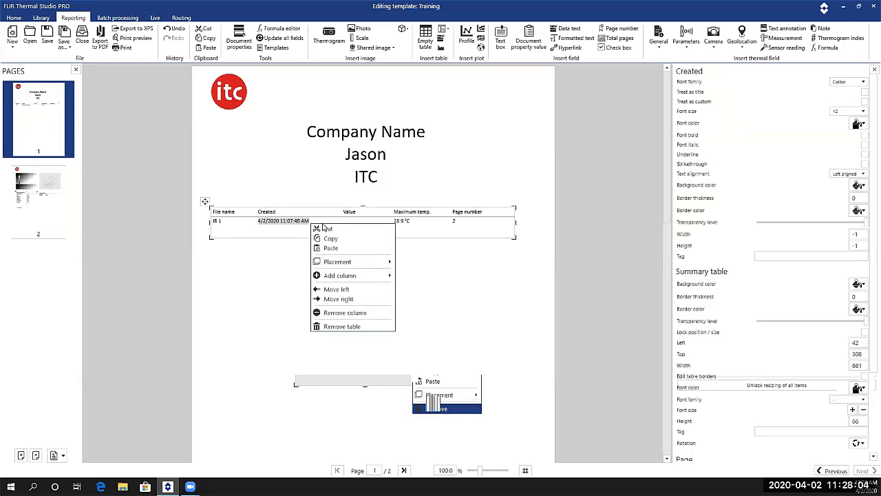
mouse_move(337, 267)
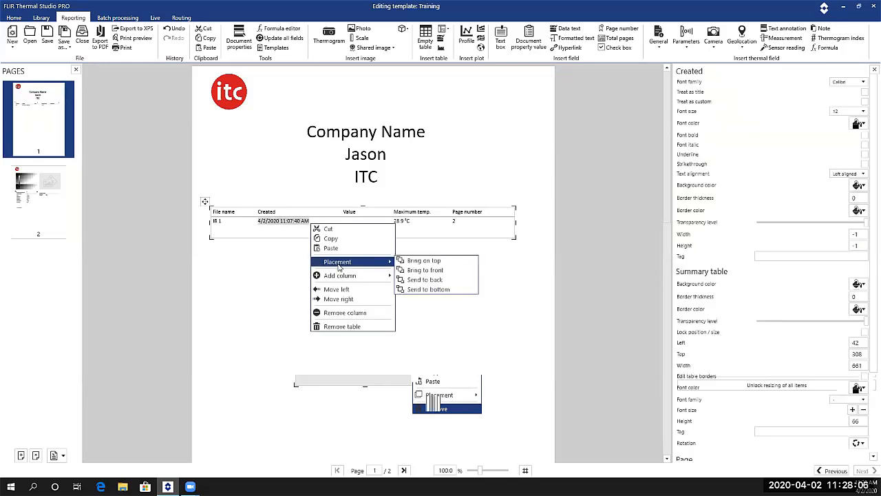
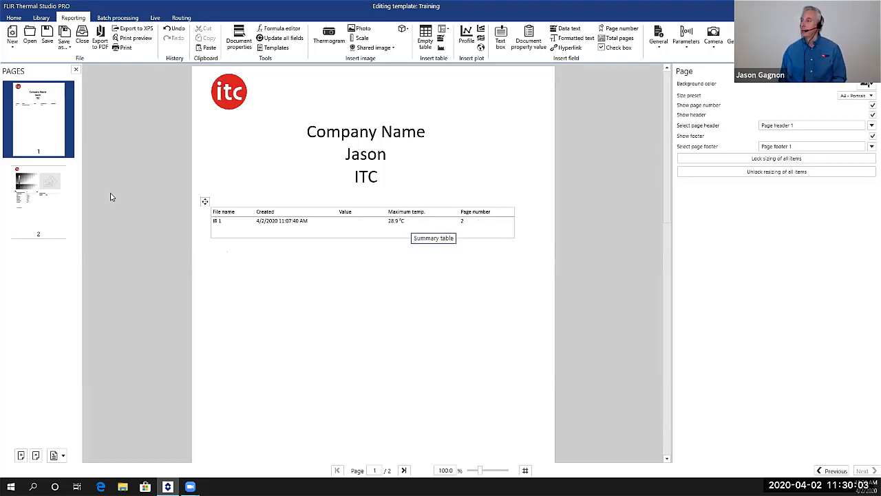
Look over both pages of the Training template, save it and close it
click(61, 184)
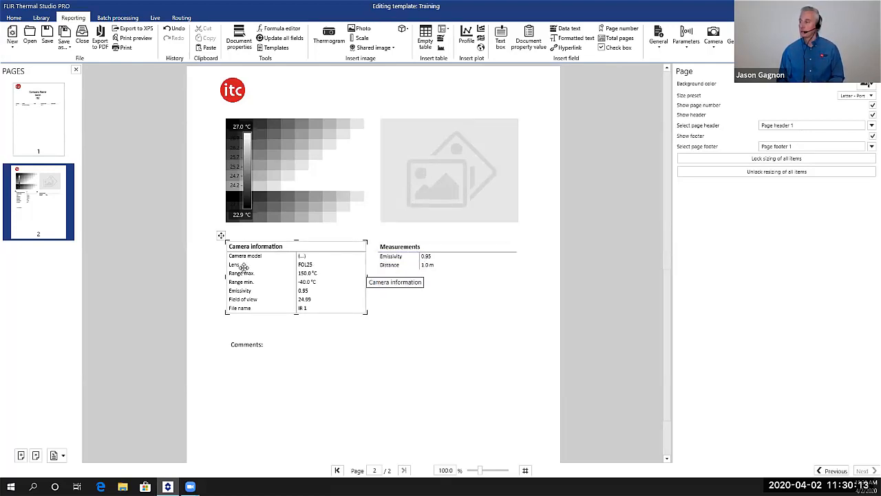
click(36, 140)
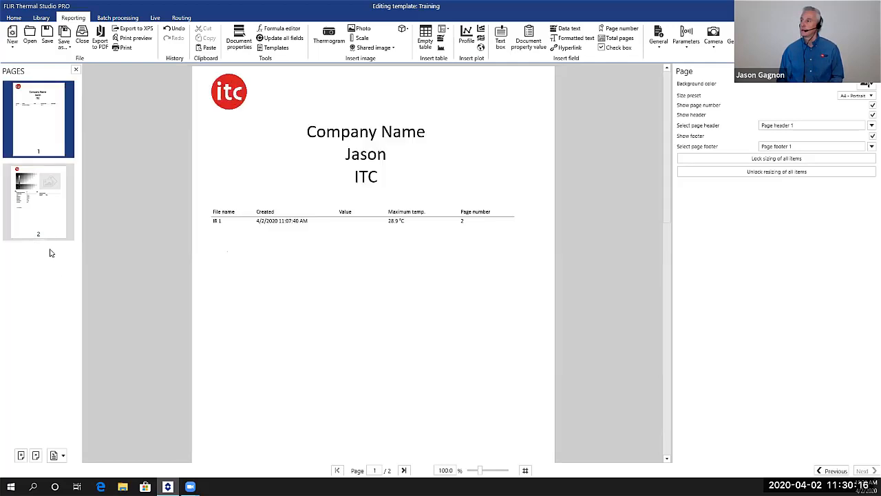
click(47, 42)
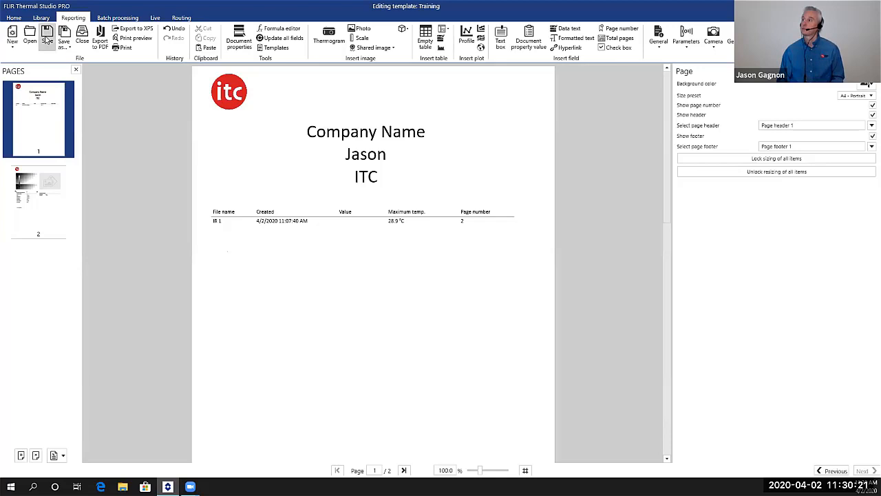
click(82, 40)
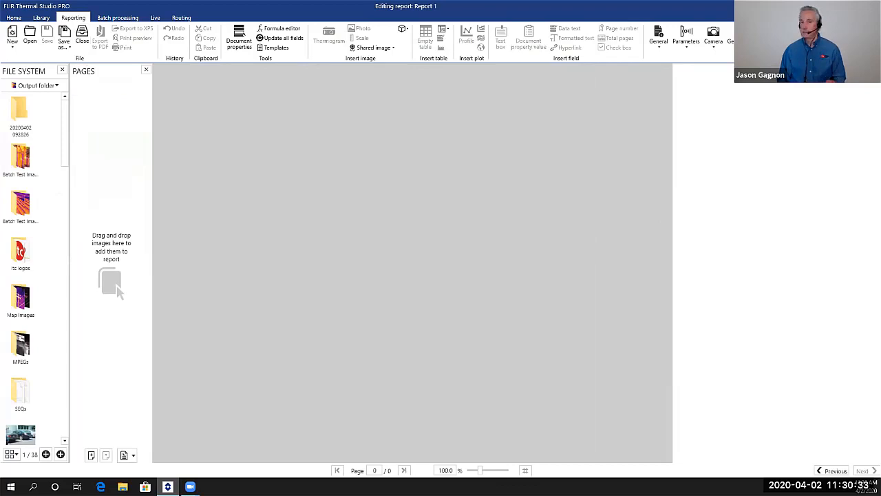
Return to the template selection and choose the Training template for the report
click(833, 471)
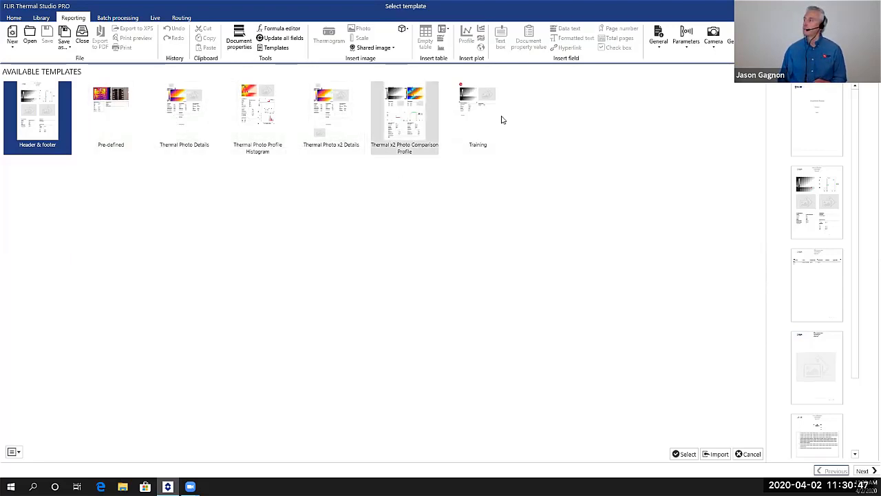
click(481, 112)
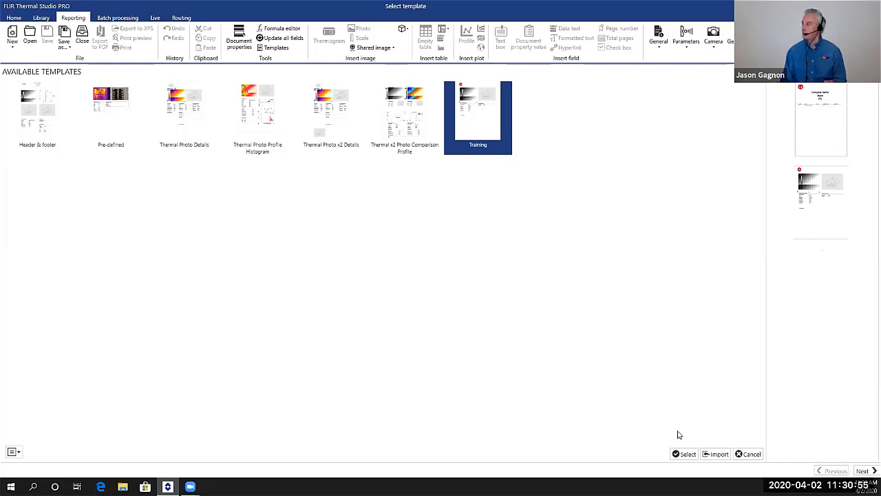
click(686, 455)
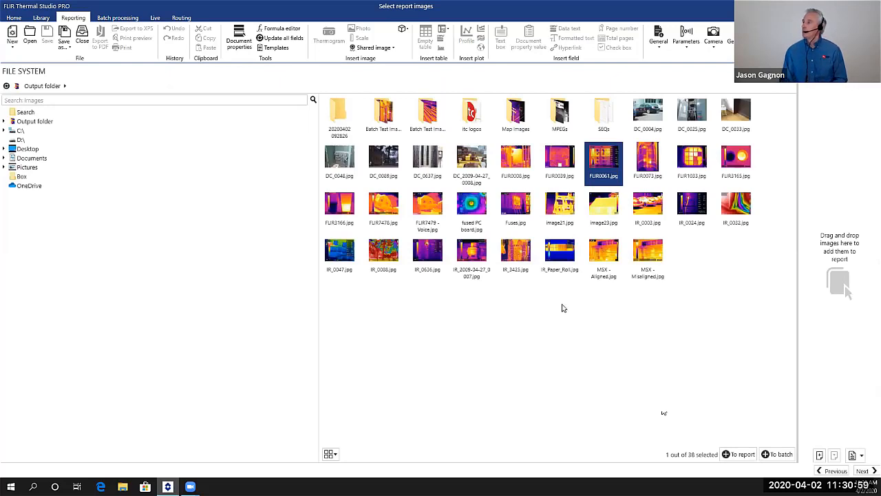
Add FLIR0008.jpg, FLIR0039.jpg, FLIR0061.jpg, FLIR0073.jpg and FLIR1033.jpg to the report and proceed to editing it
mouse_move(513, 241)
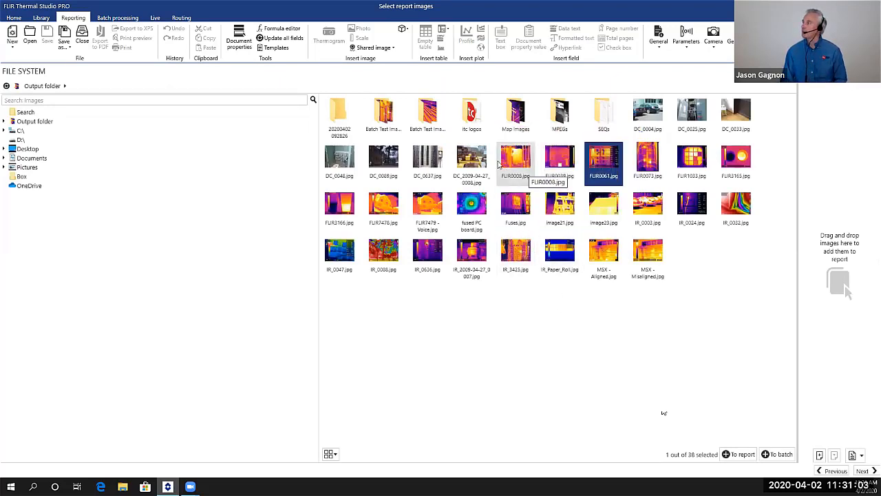
click(511, 163)
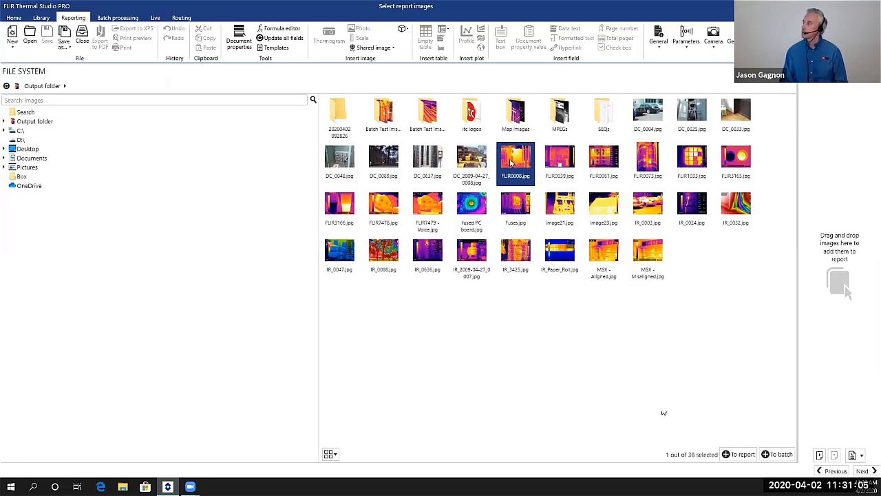
shift+click(650, 157)
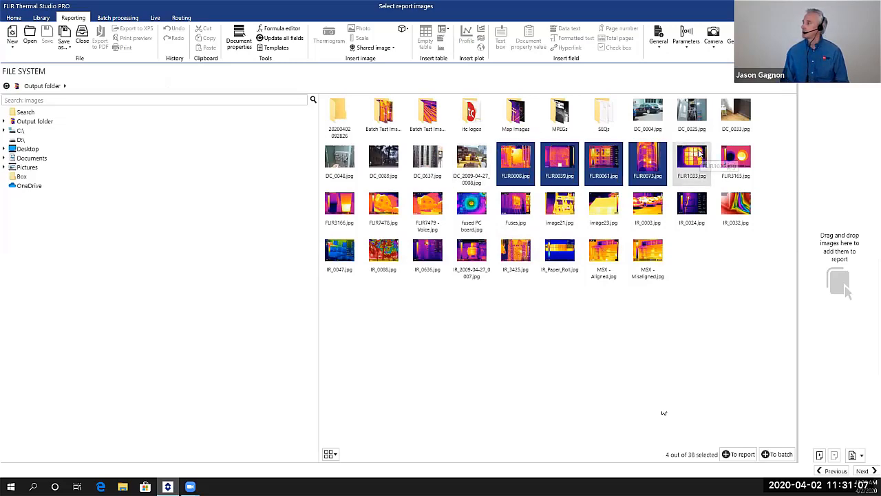
shift+click(700, 153)
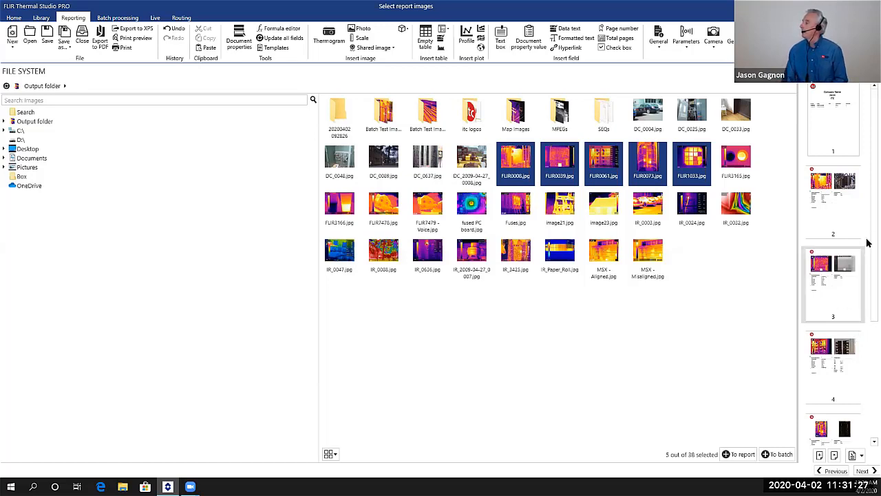
click(861, 470)
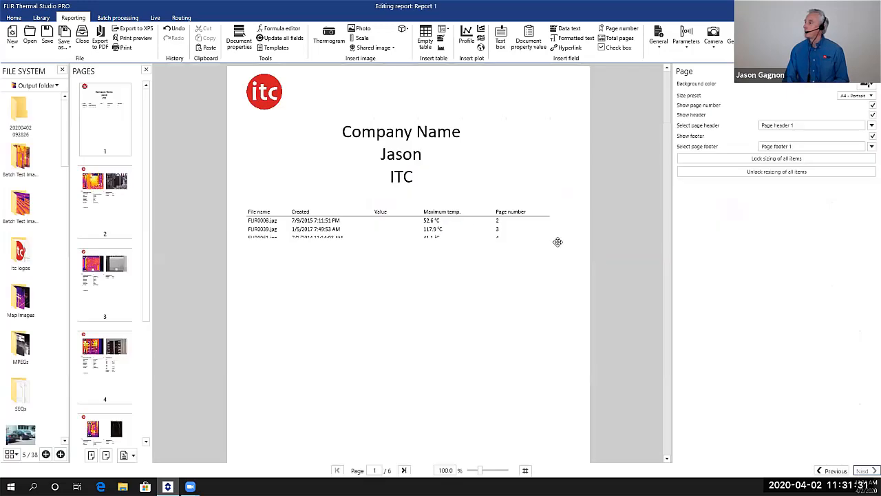
Extend the report's summary table downward to a height of about 197 so that every image row fits
click(409, 237)
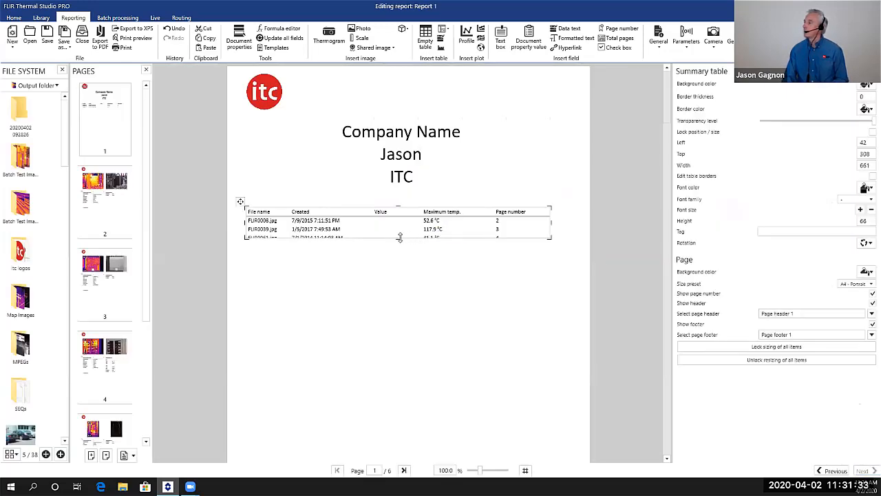
drag(397, 237, 394, 303)
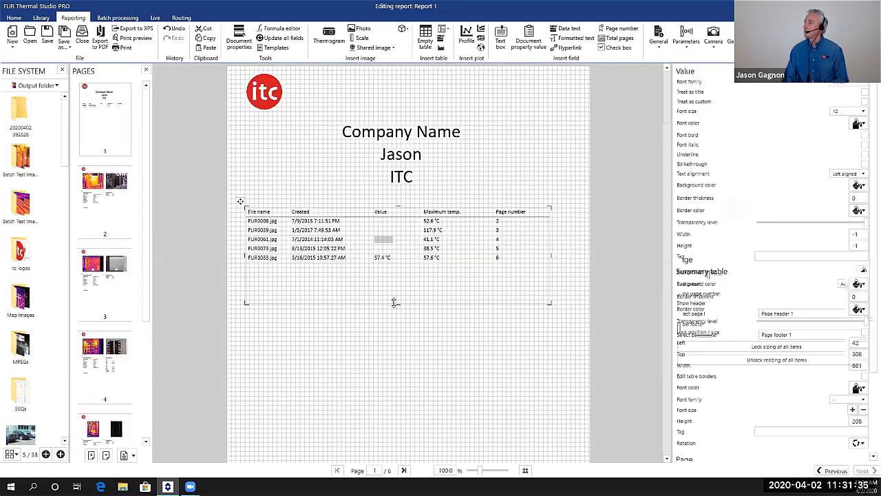
drag(379, 364, 405, 354)
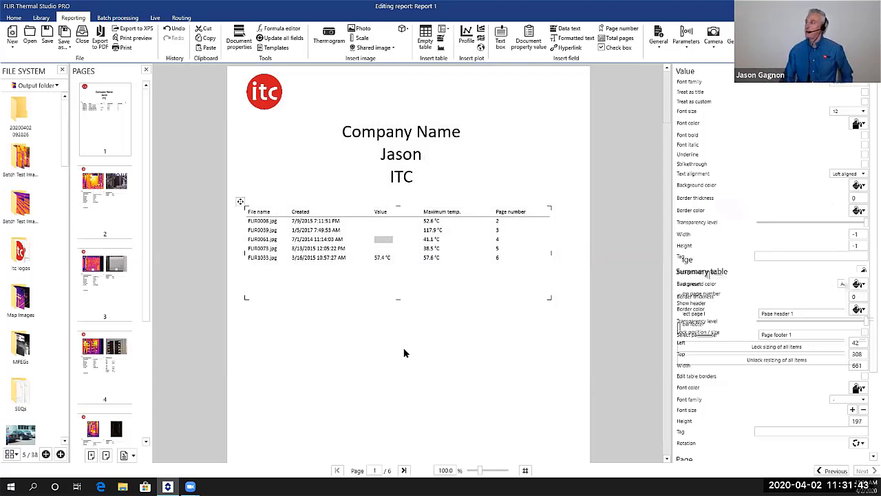
Check the SP1 value for FLIR1033.jpg in the summary table and review the thermogram pages 2 and 3
click(384, 257)
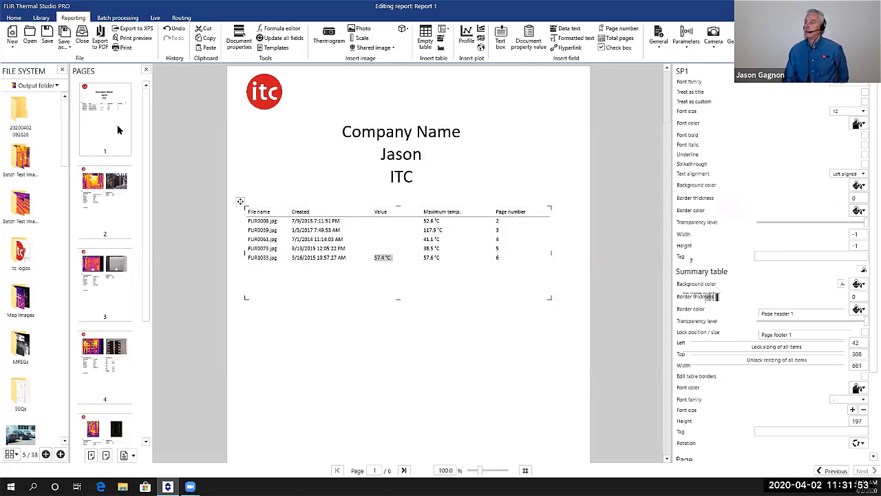
click(116, 208)
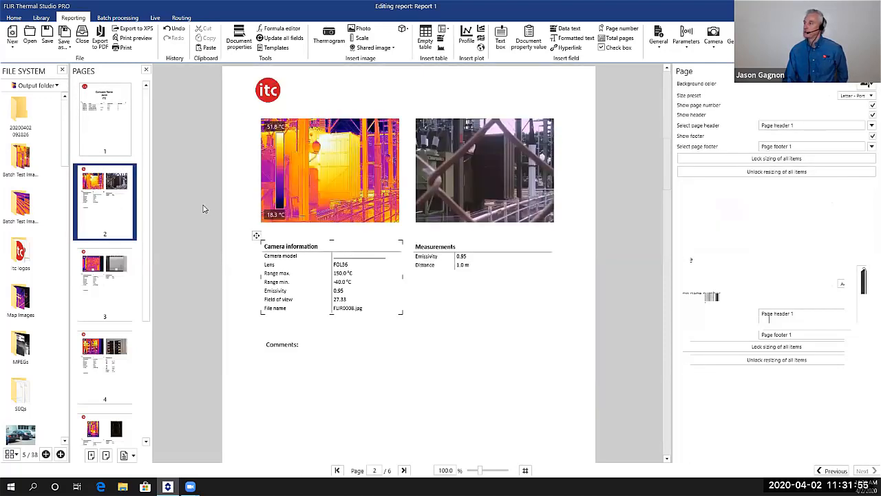
click(73, 279)
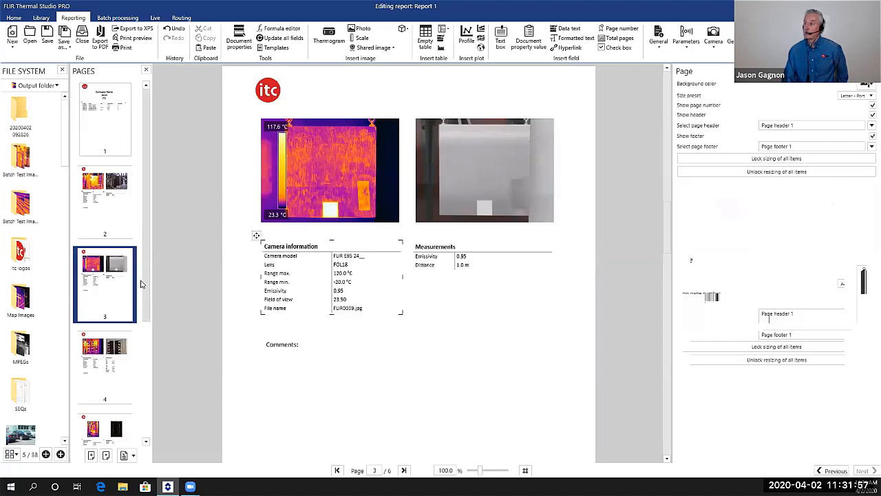
Review the images, camera information and measurements on thermogram pages 4, 5 and 6 of the report
click(123, 372)
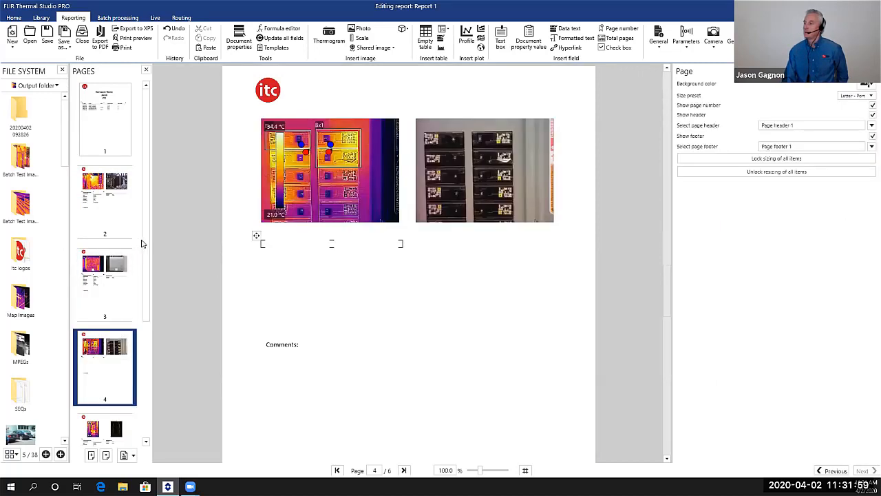
scroll(148, 268, down, 2)
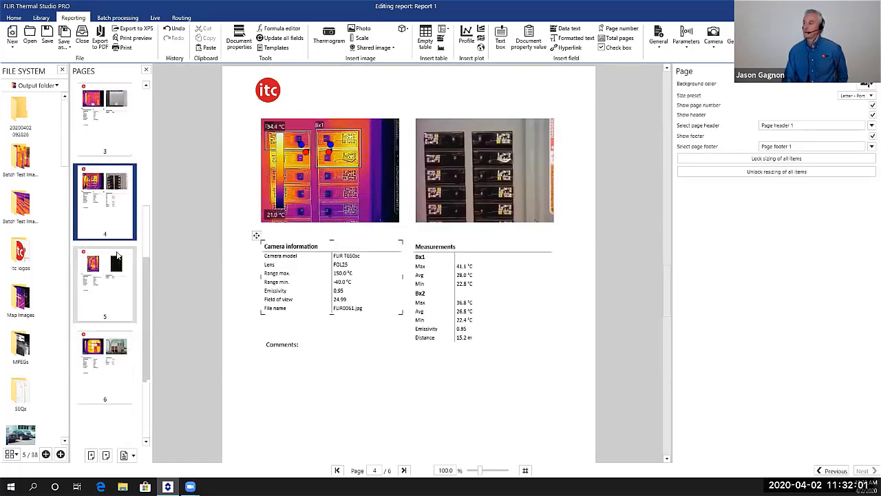
click(118, 261)
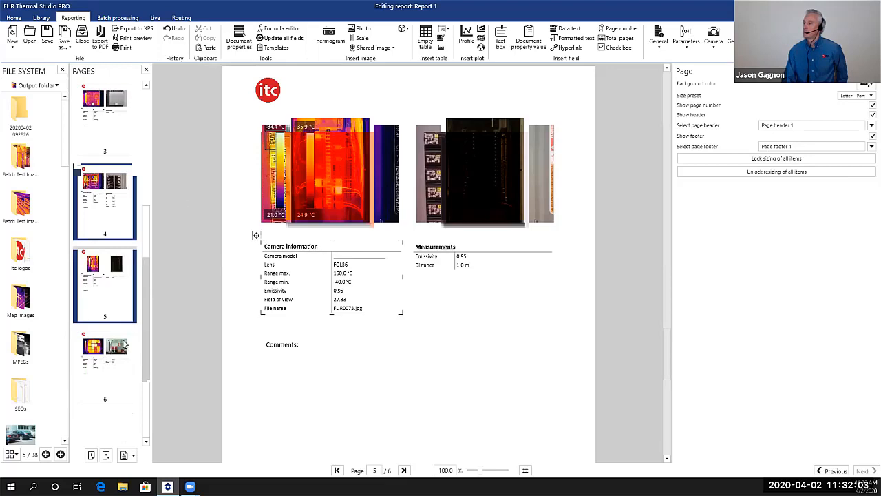
click(107, 200)
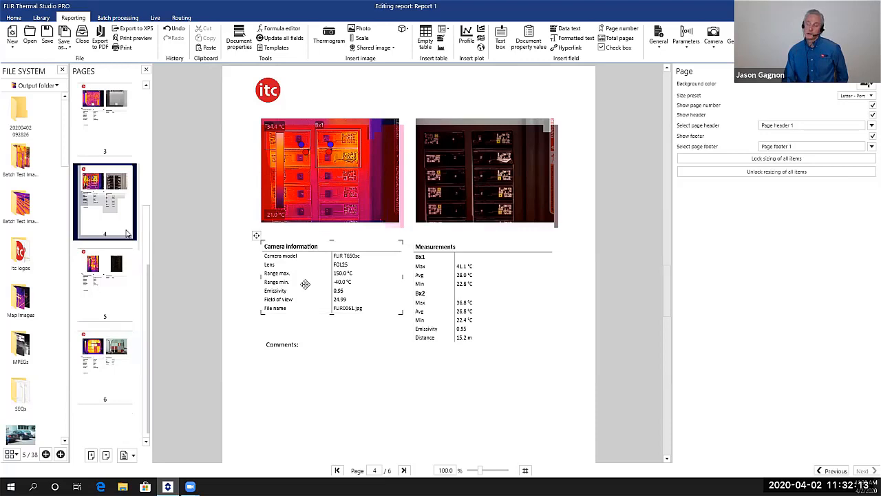
click(131, 272)
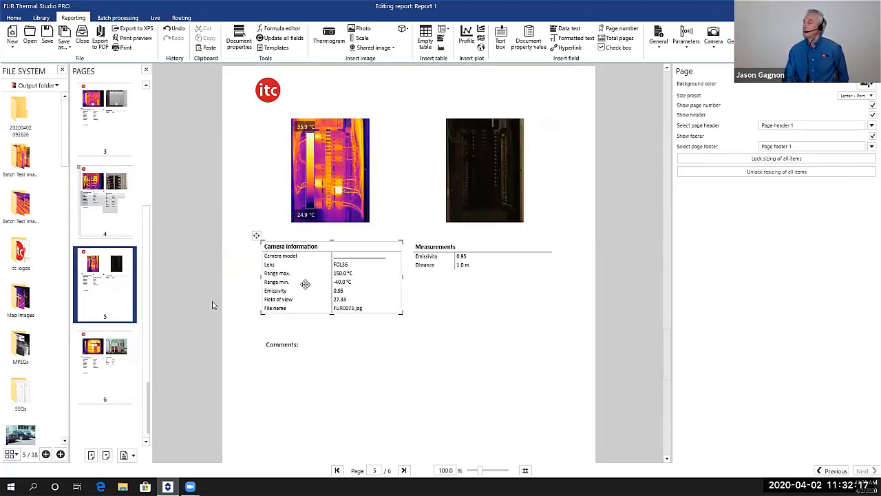
click(118, 368)
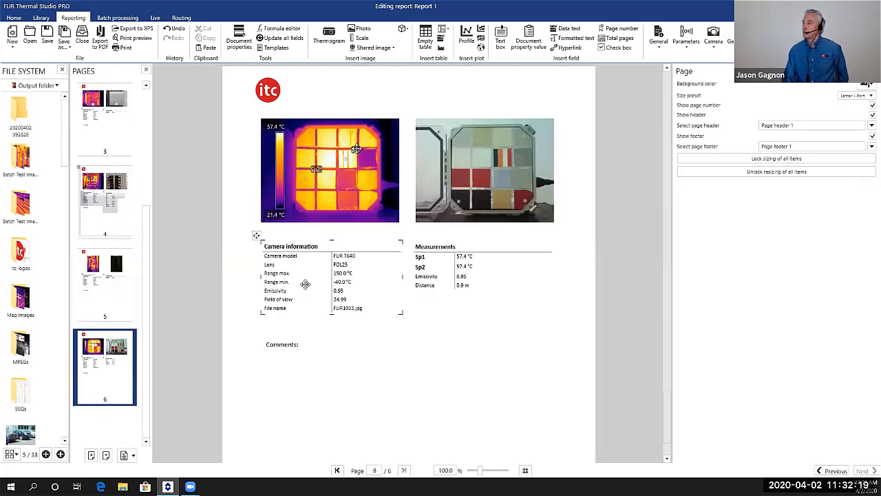
click(114, 270)
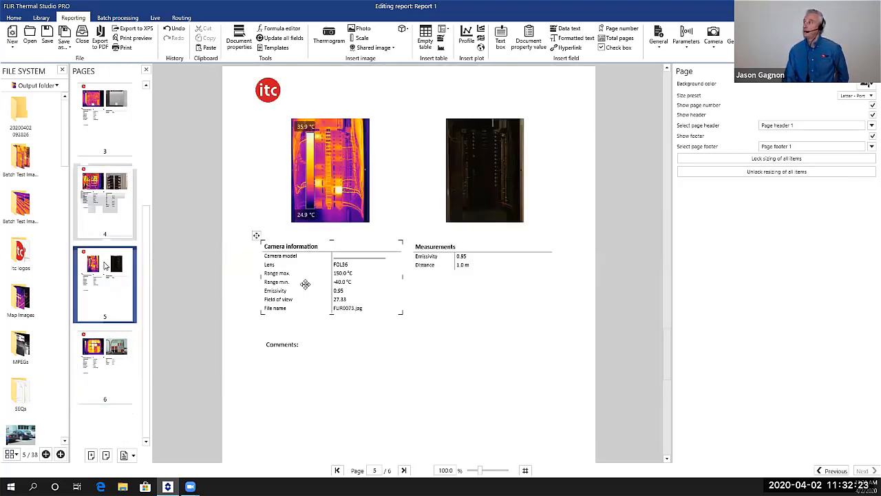
Add a spotmeter on the brightest breaker in page 5's FLIR0073.jpg thermogram, save the image, and check the title page's summary table
click(345, 169)
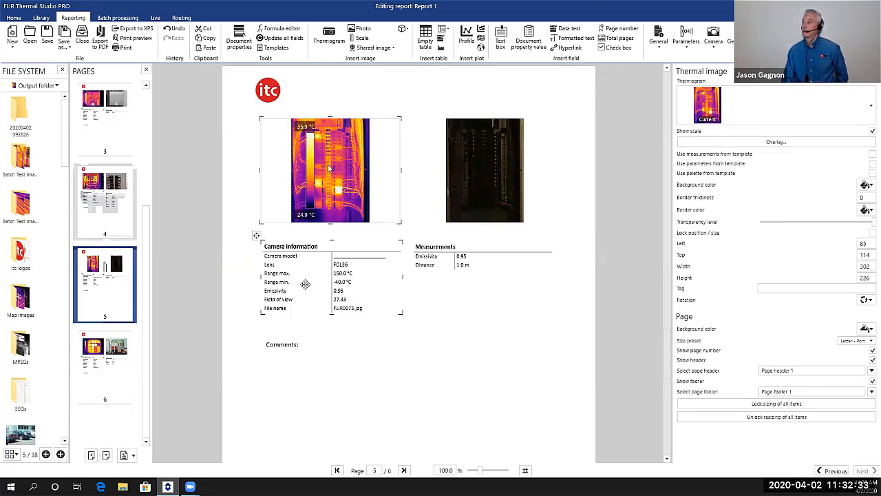
double_click(328, 167)
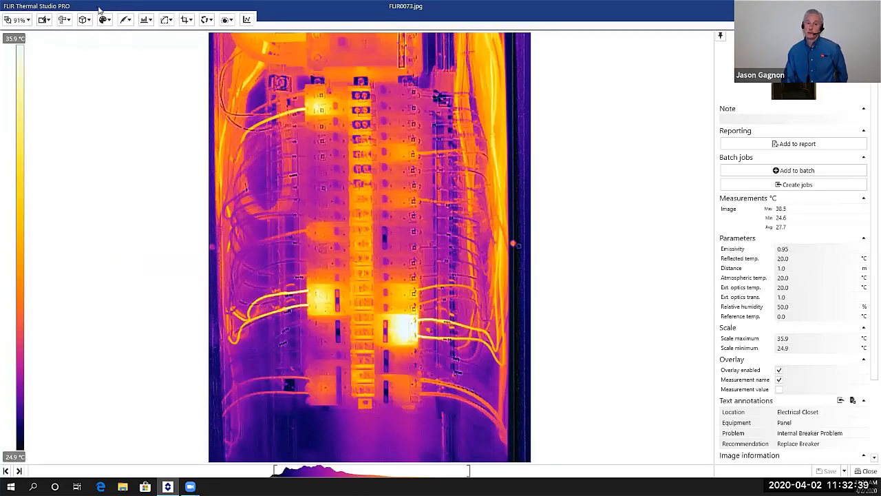
click(62, 20)
click(78, 64)
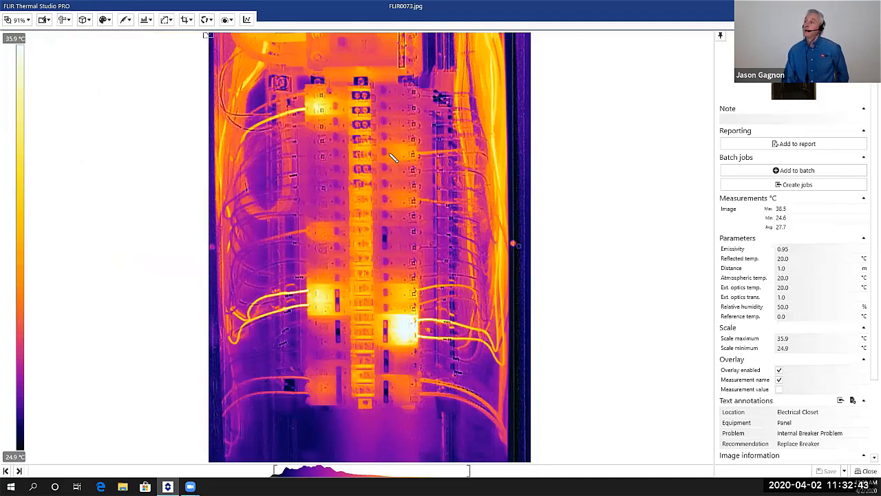
click(404, 333)
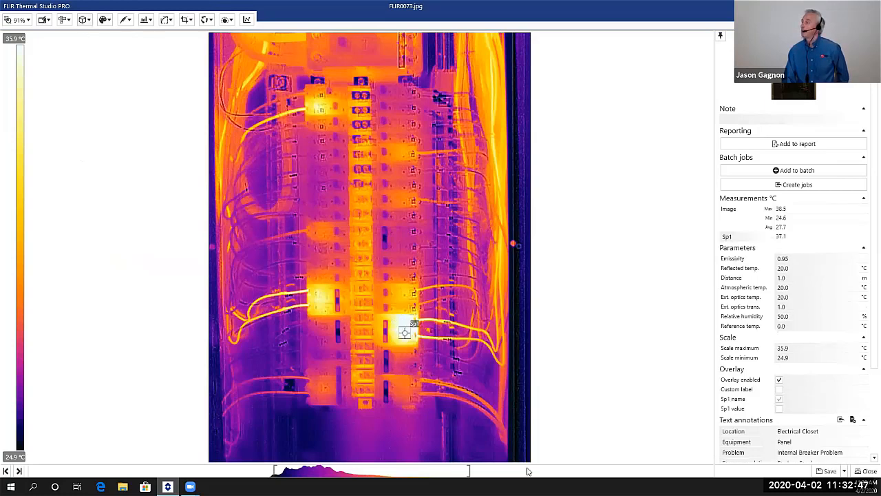
click(828, 470)
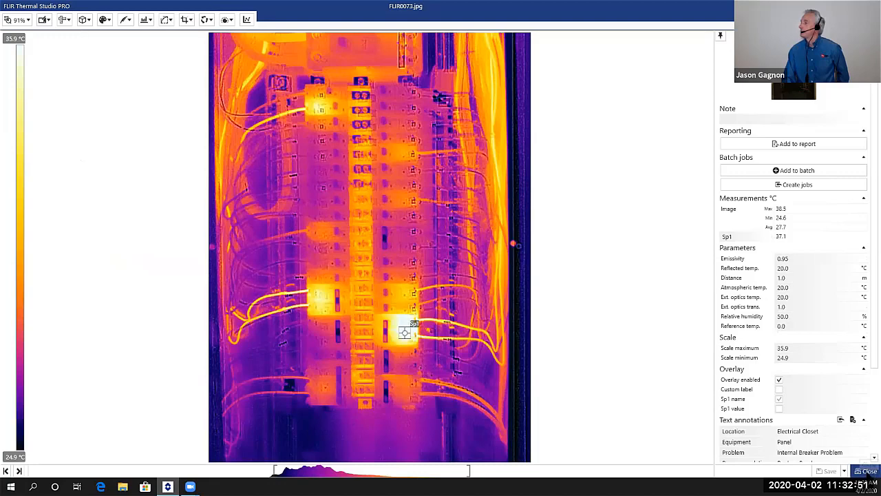
click(868, 471)
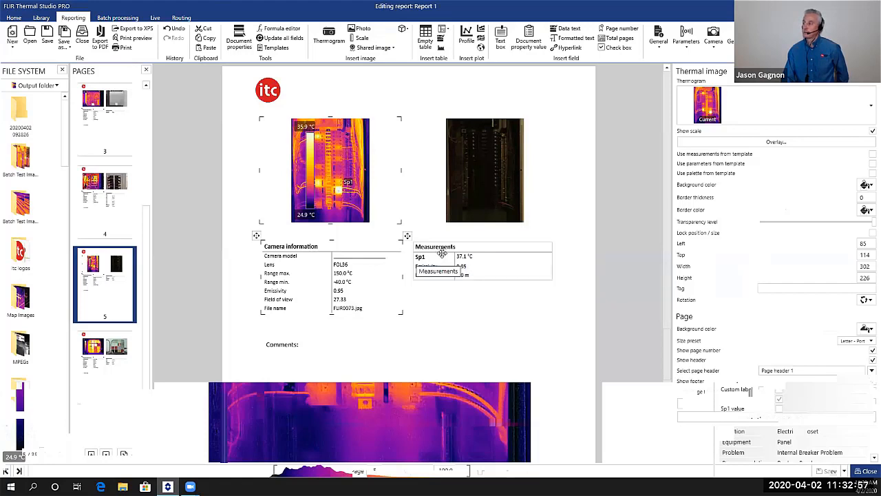
scroll(114, 209, up, 3)
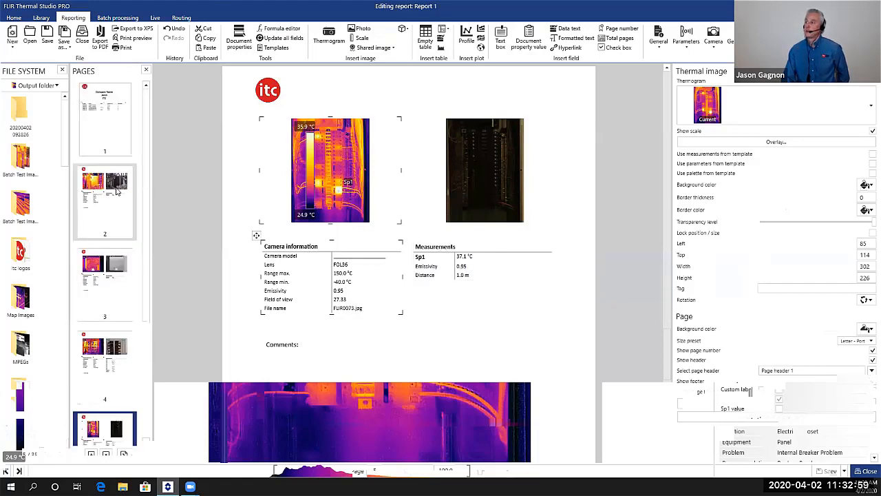
click(114, 137)
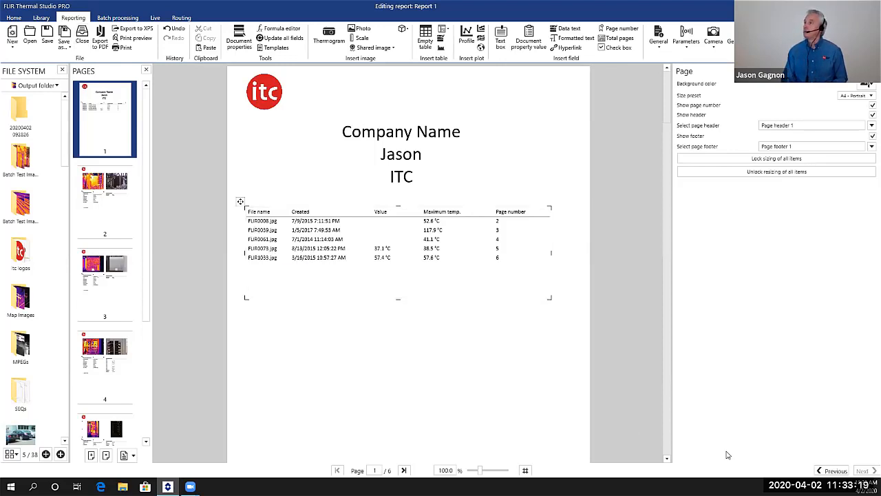
Close the report without saving its changes and return to the template selection
click(86, 40)
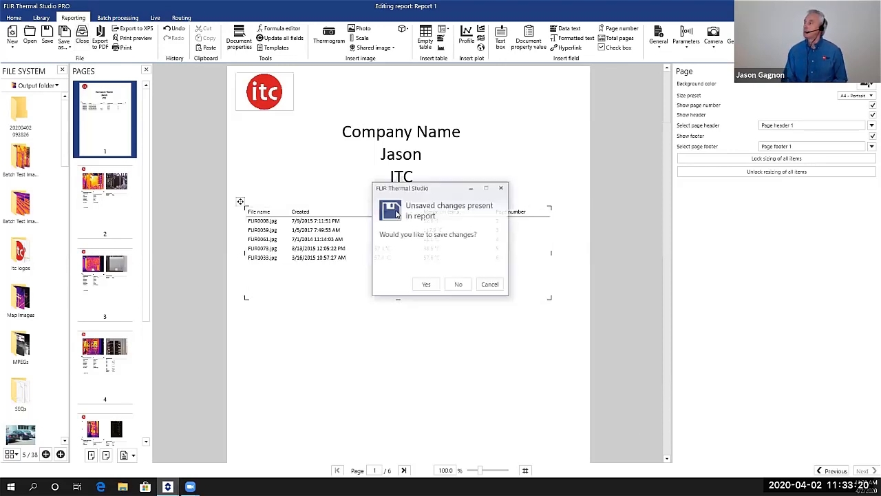
click(458, 285)
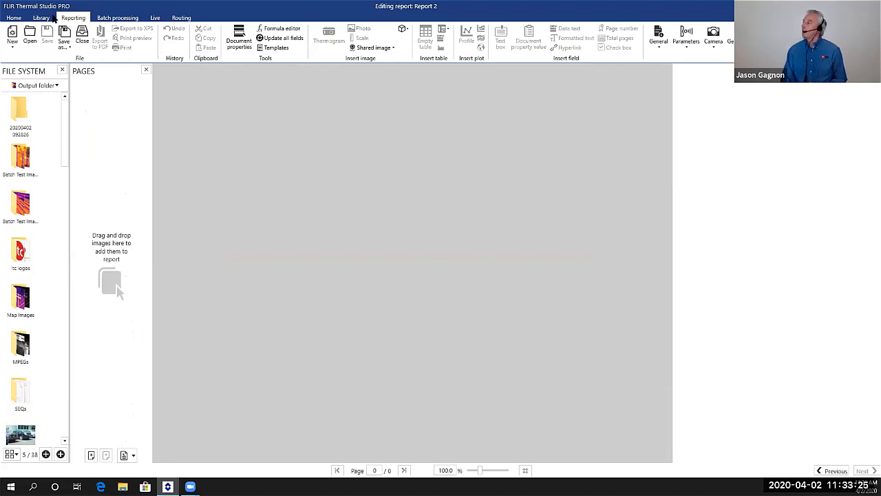
click(52, 18)
click(67, 18)
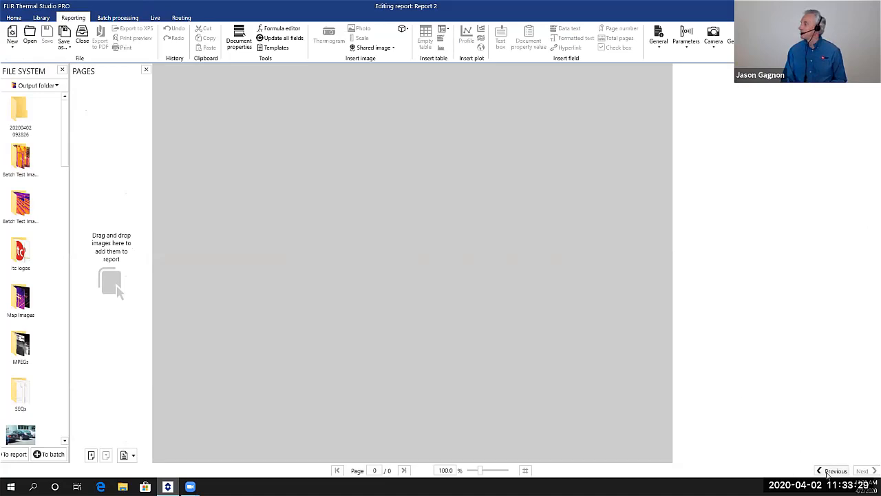
click(830, 471)
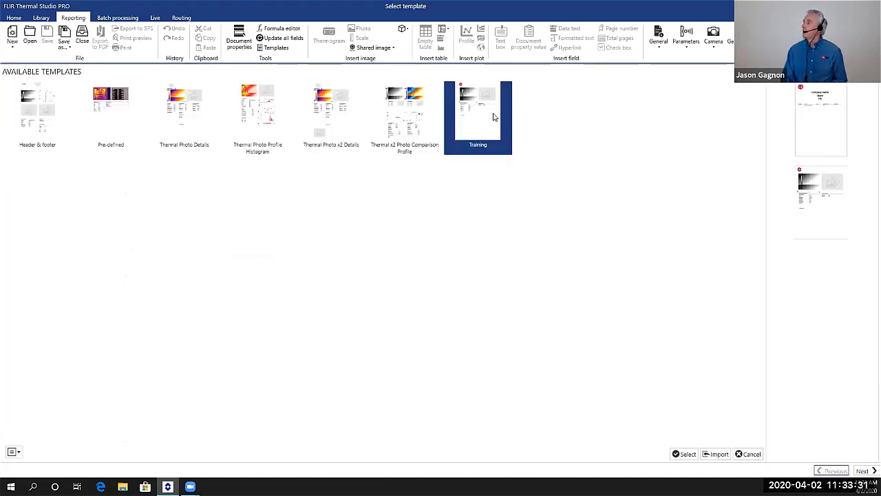
Open the Training template for editing and show its title page
right_click(484, 114)
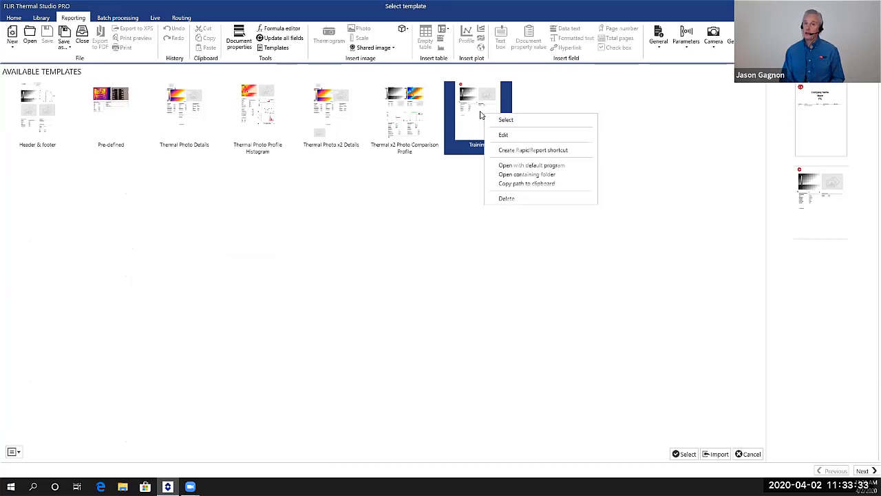
right_click(473, 103)
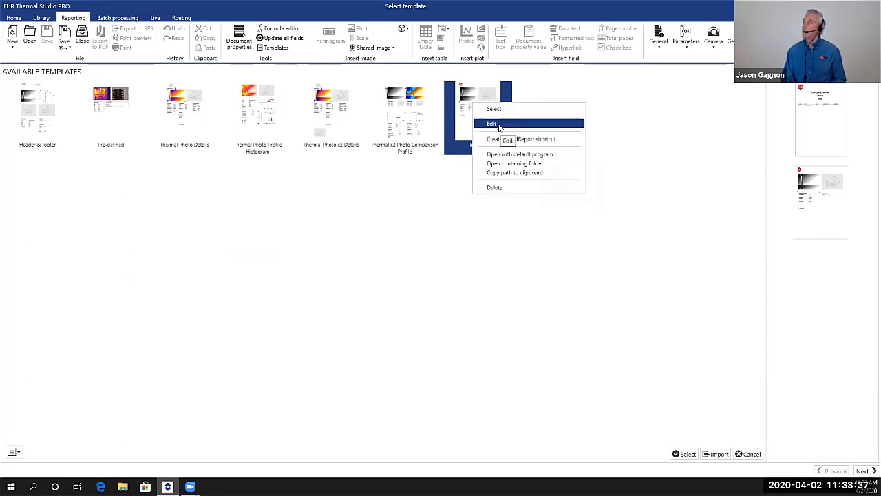
click(492, 123)
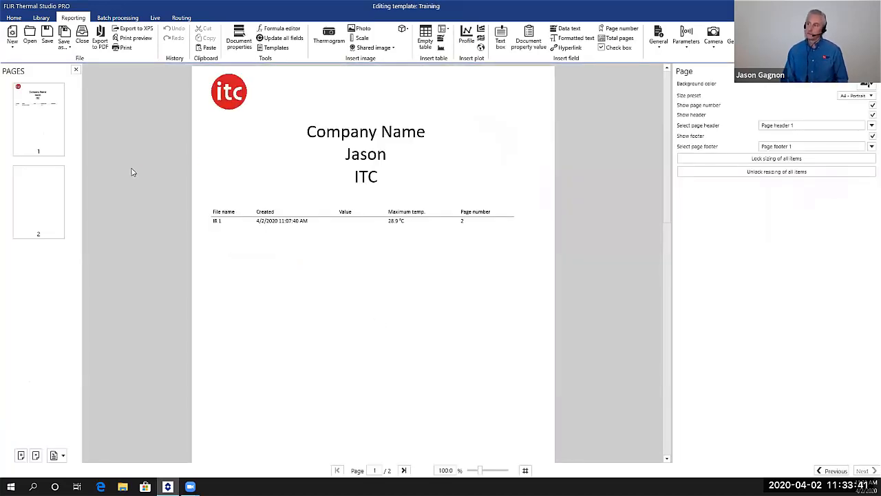
click(53, 111)
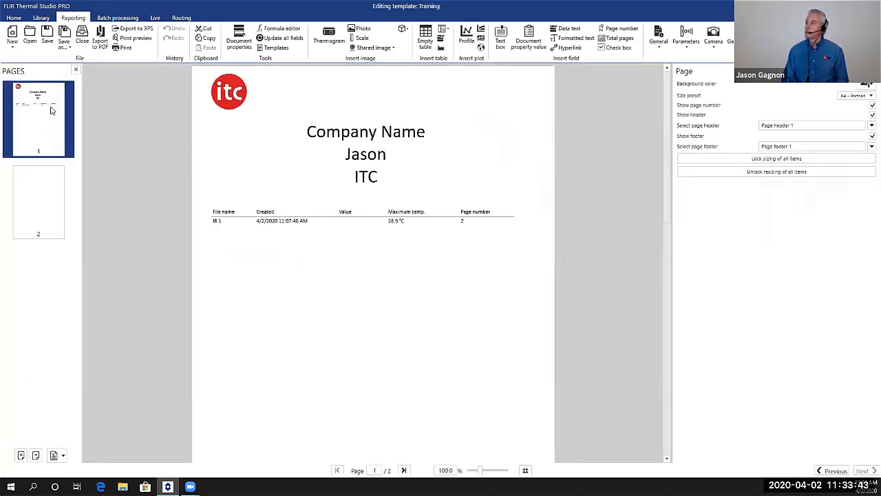
Enable "Use measurements from template" for the thermal image on page 2 of the template
click(53, 191)
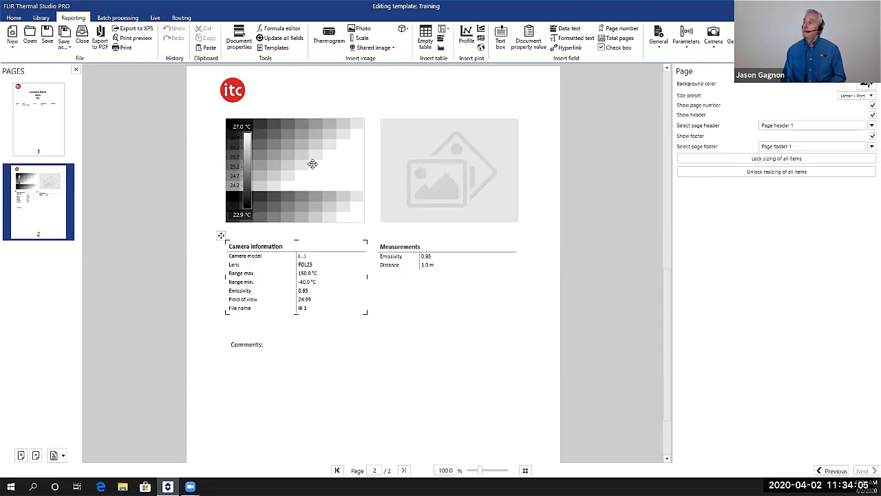
click(269, 148)
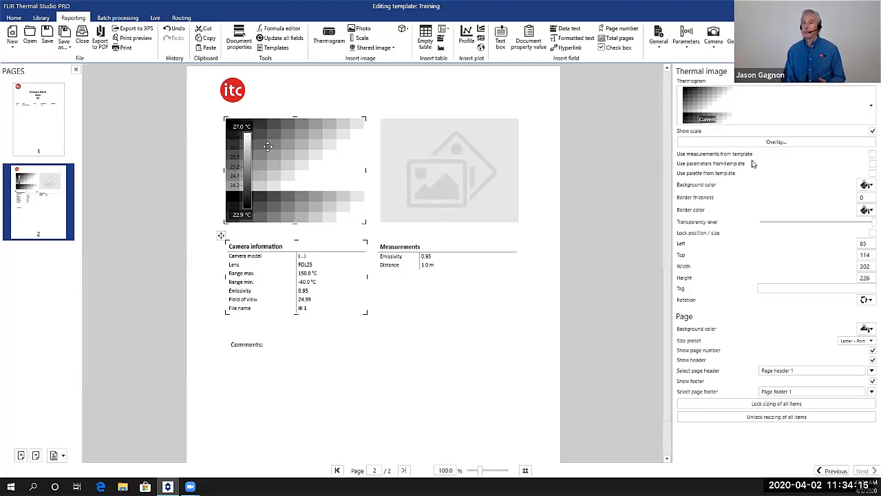
click(870, 155)
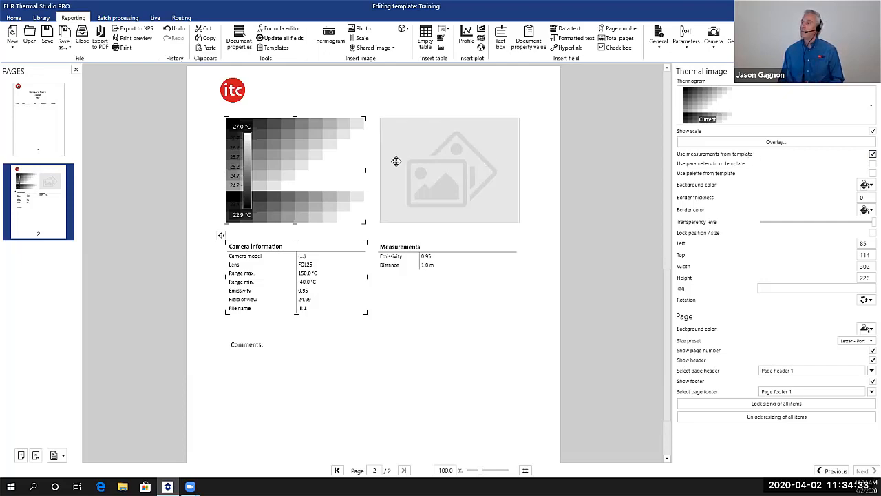
Add two spotmeters, Sp1 and Sp2, side by side in the upper half of the template's thermogram, then save and close the image
double_click(298, 168)
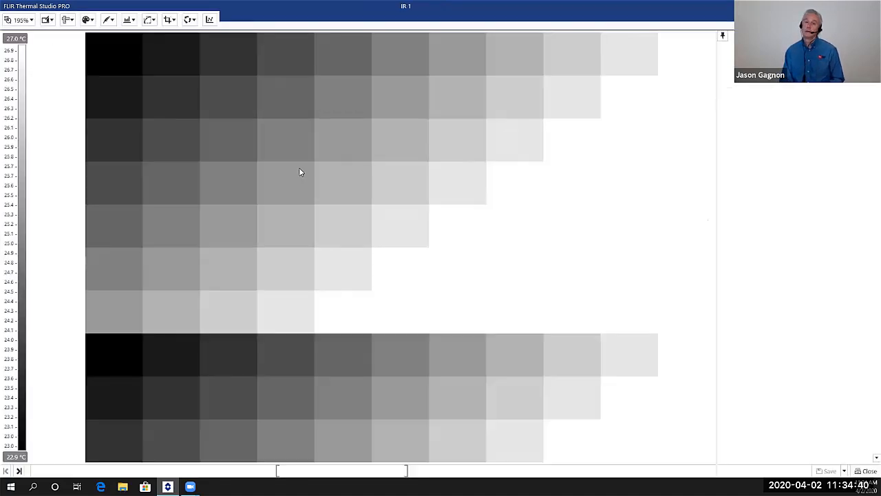
click(66, 19)
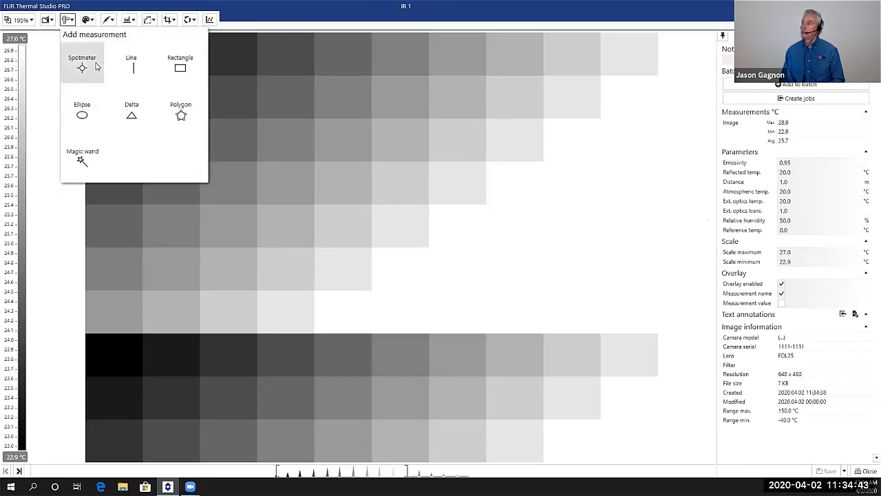
click(283, 147)
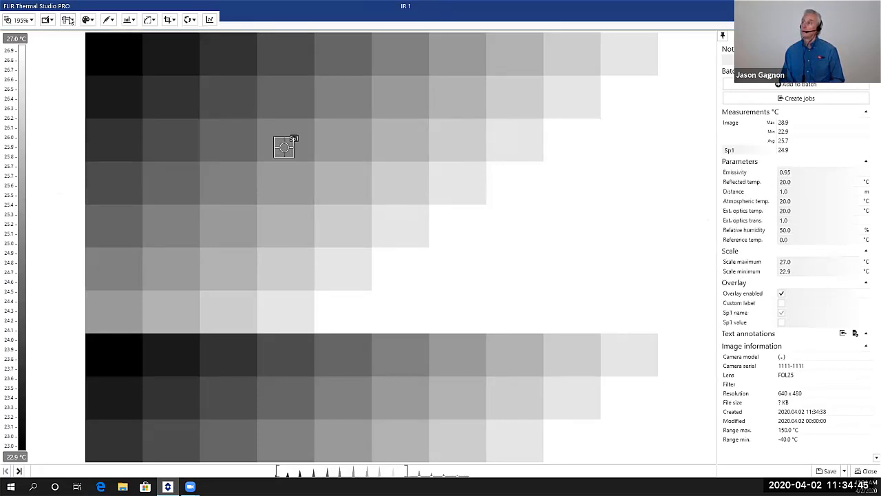
click(80, 59)
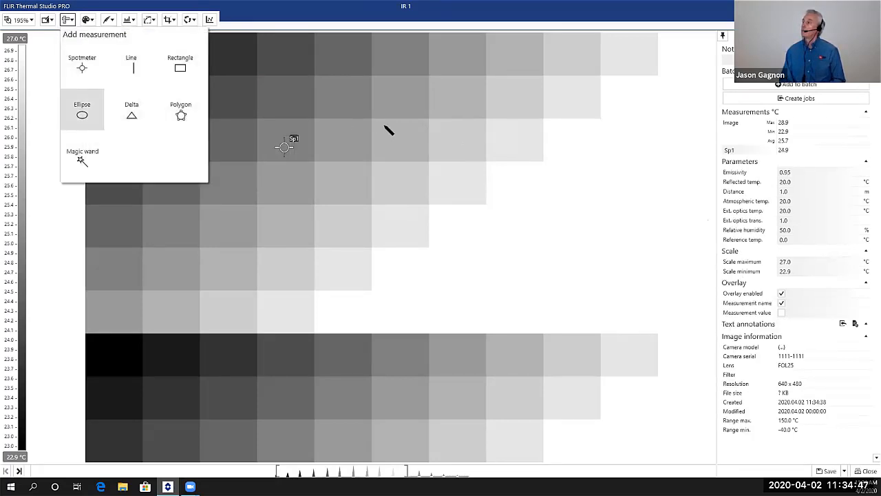
click(462, 135)
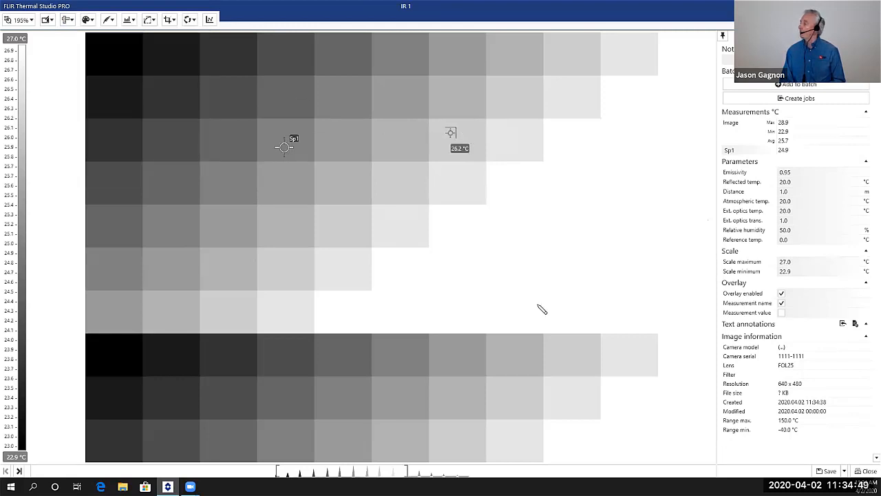
click(834, 471)
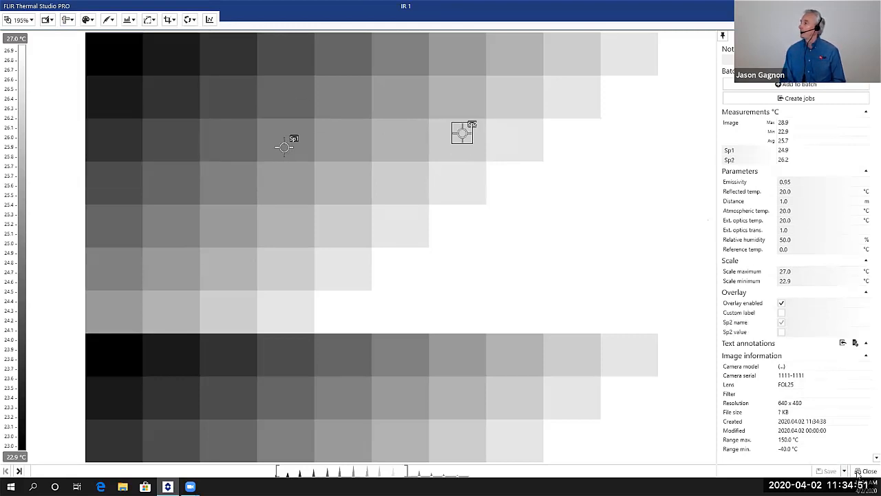
click(866, 471)
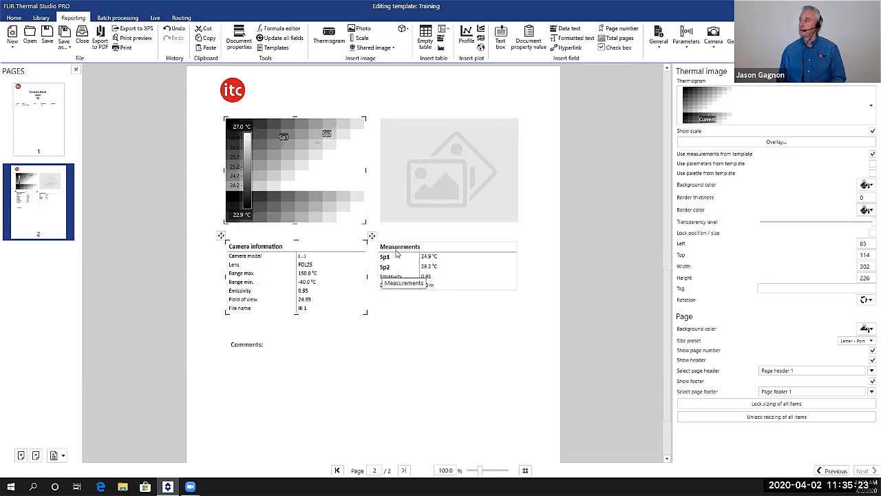
Check the Value column of the title page's summary table and return to the thermogram page
scroll(374, 239, up, 2)
scroll(374, 239, up, 8)
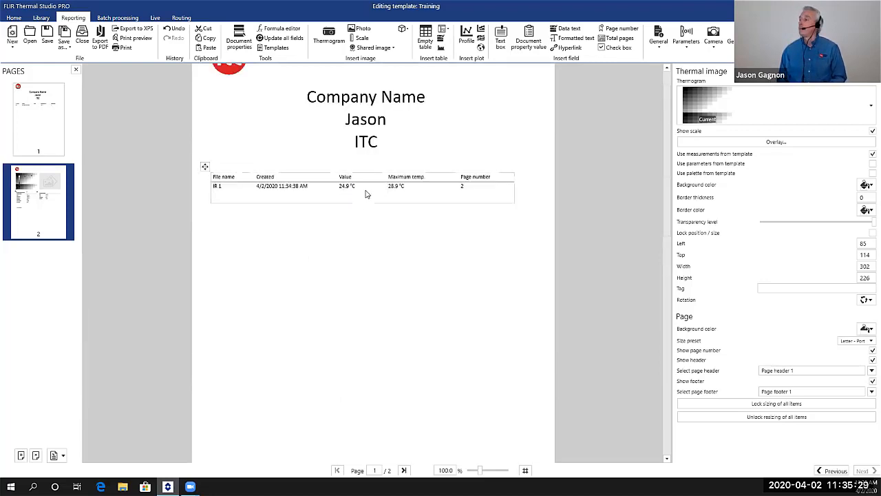
scroll(367, 193, down, 10)
scroll(368, 191, down, 3)
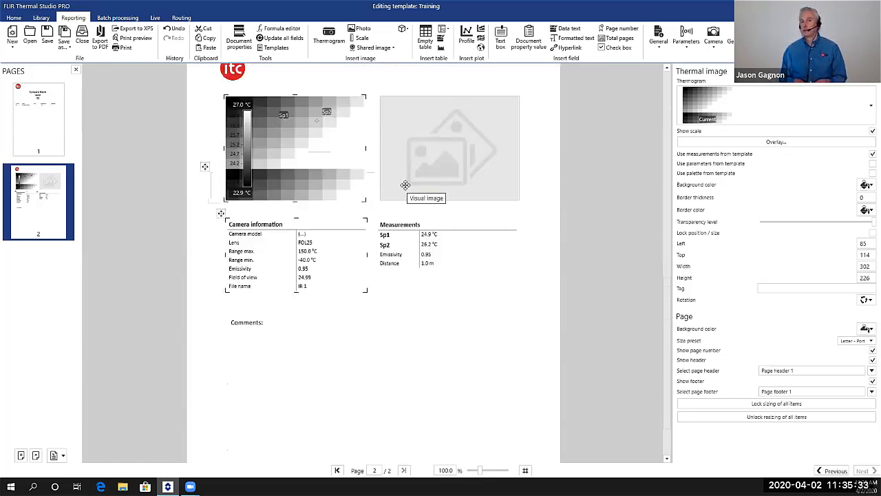
Add a rectangle measurement near the centre of the template's thermogram, below the two spotmeters, then save and close the image
scroll(405, 184, up, 1)
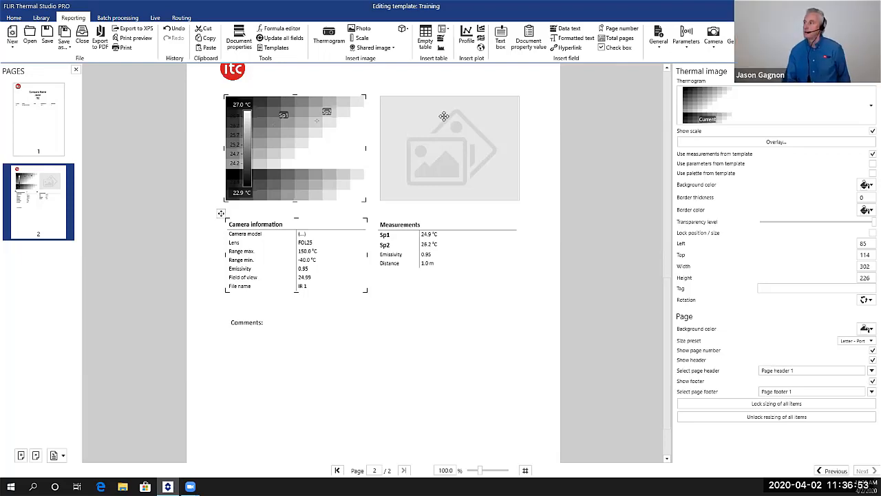
double_click(294, 152)
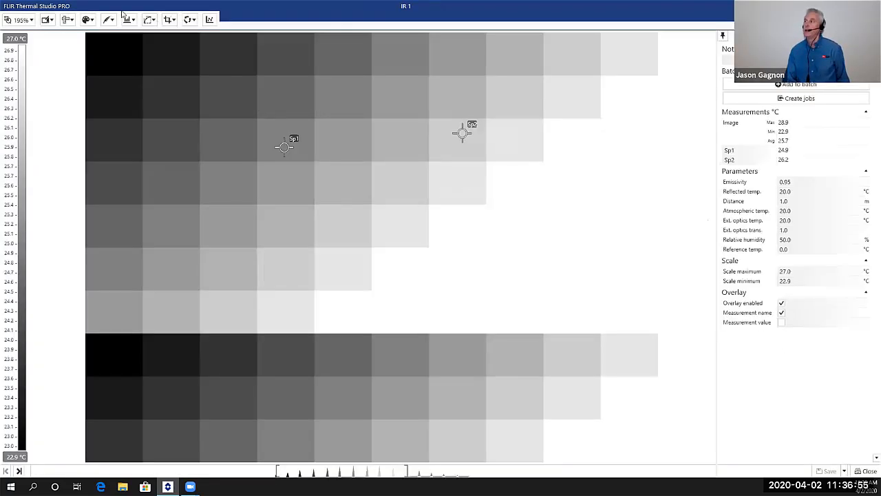
click(68, 20)
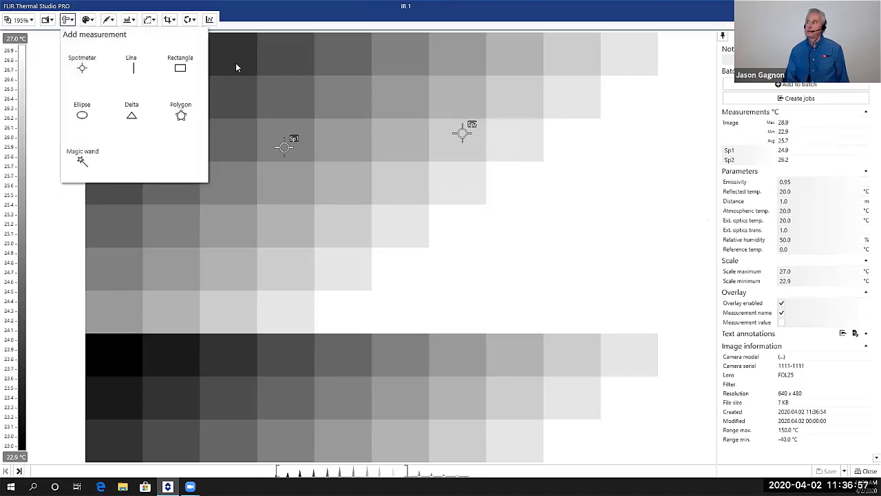
click(199, 69)
mouse_move(307, 203)
mouse_down()
mouse_move(469, 286)
mouse_move(399, 294)
mouse_move(471, 336)
mouse_move(466, 304)
mouse_up()
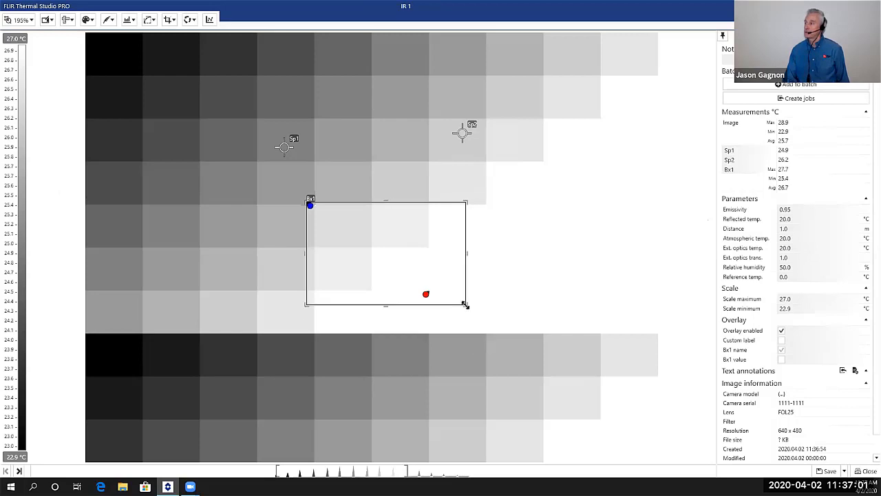
click(823, 472)
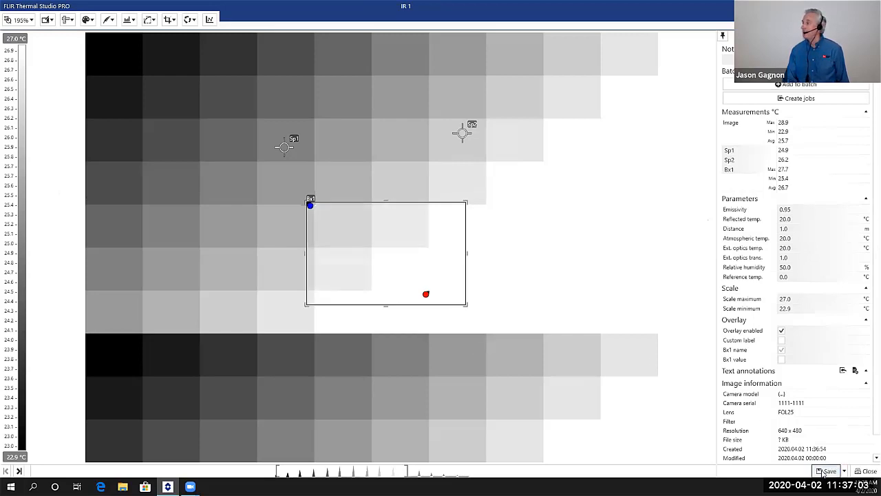
click(864, 471)
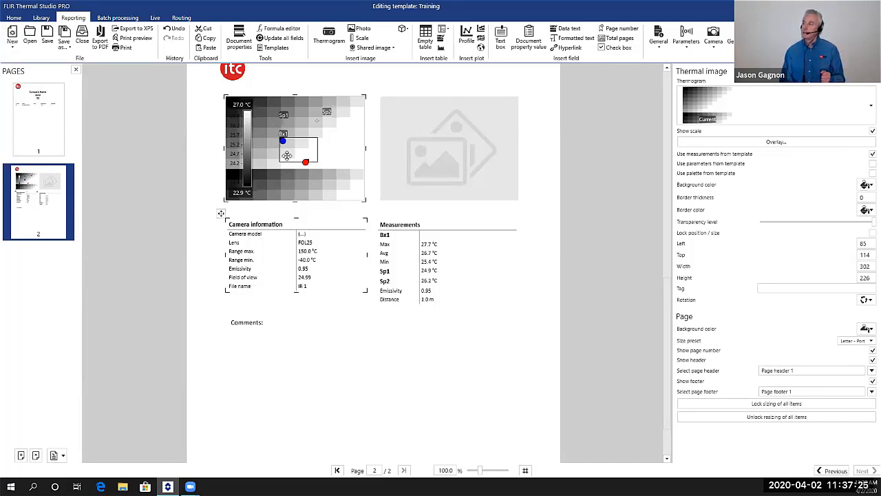
Load the thermal image FLIR0061 from the Thermal Studio training Images folder into the page 2 thermogram
drag(293, 153, 288, 150)
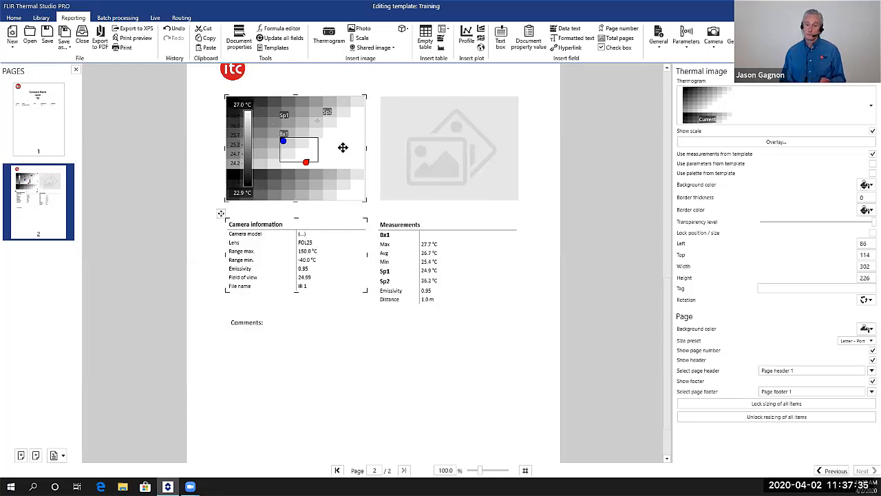
click(869, 110)
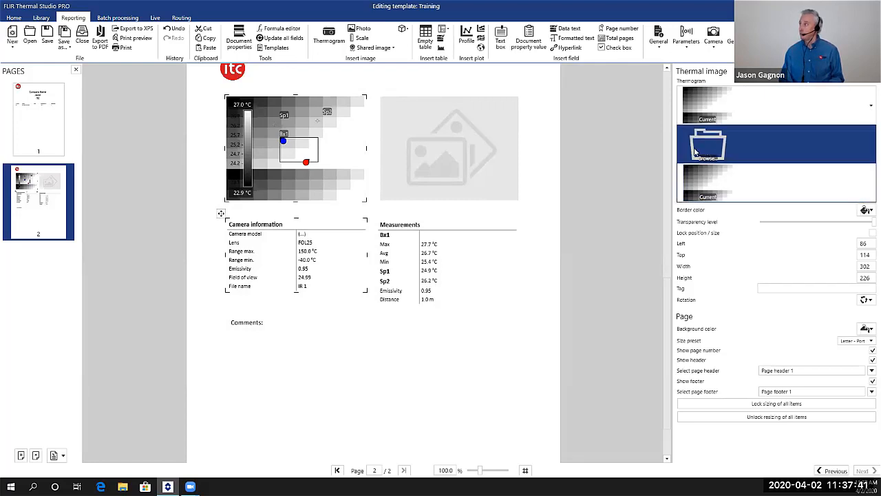
click(695, 151)
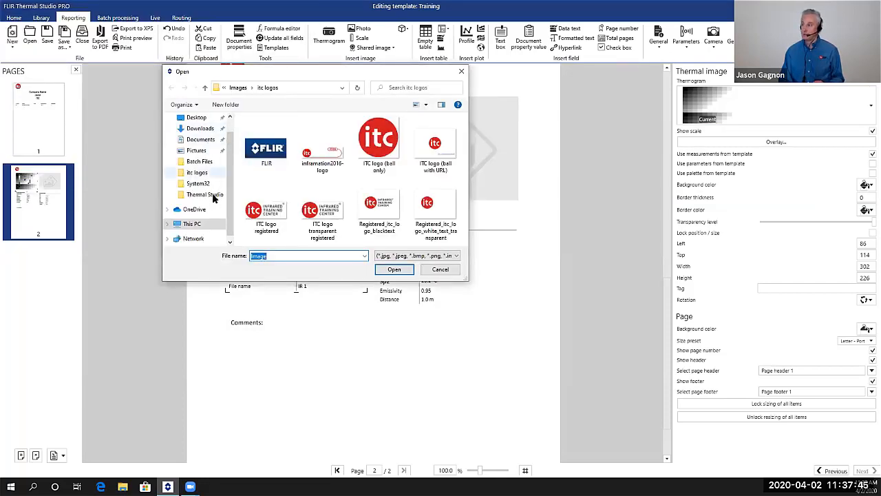
scroll(208, 167, up, 1)
click(197, 137)
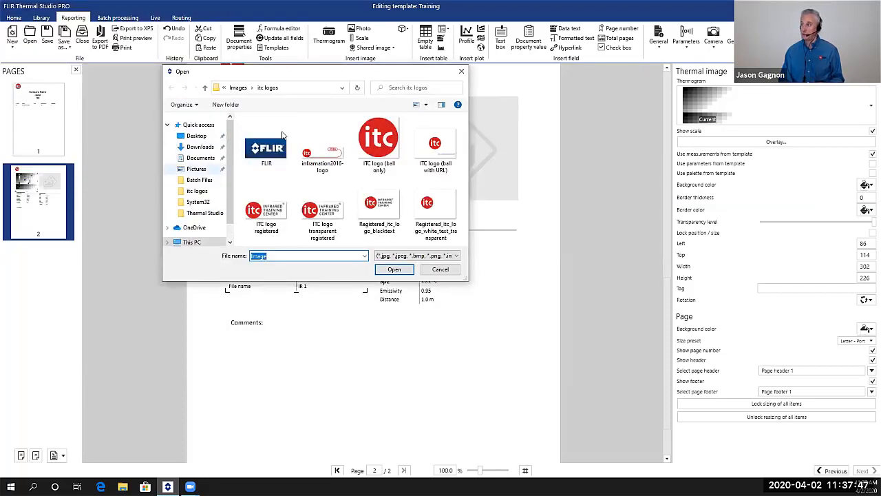
double_click(281, 133)
click(273, 143)
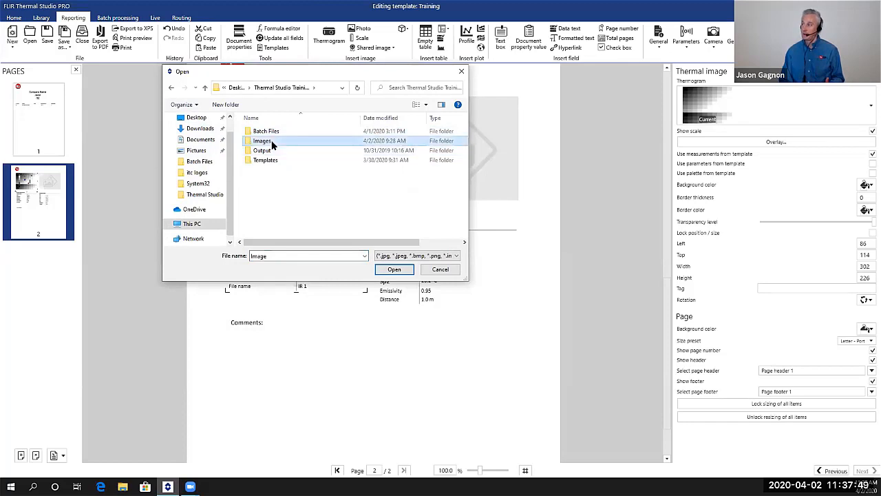
double_click(283, 144)
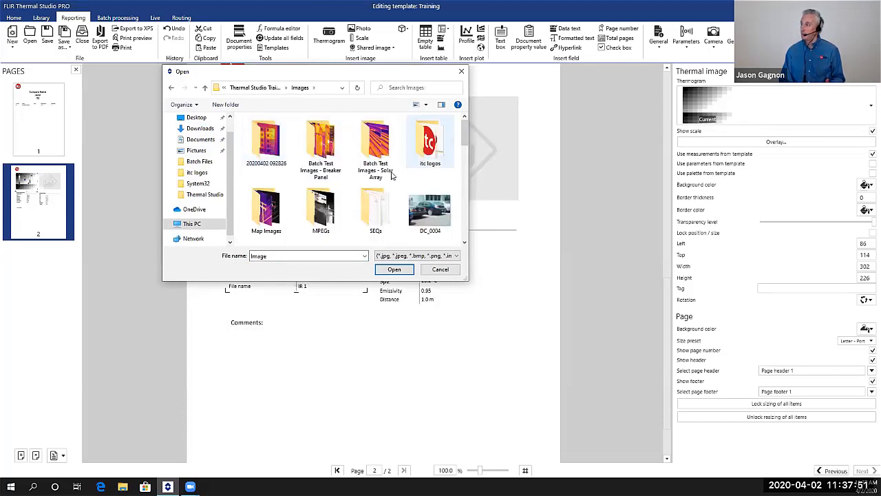
scroll(434, 165, down, 5)
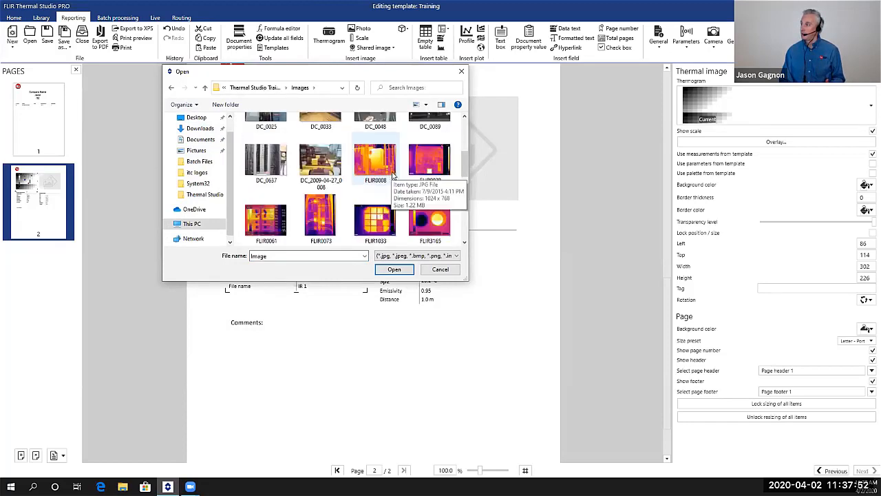
double_click(270, 225)
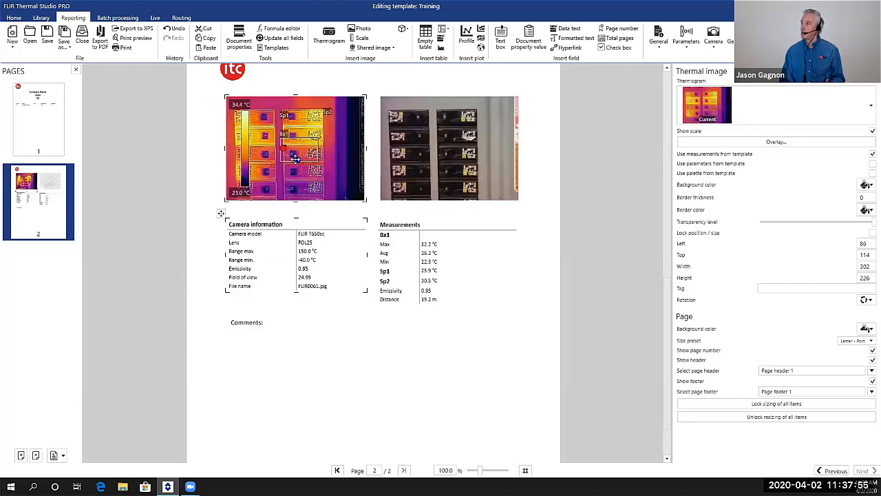
Fit Bx1 around the top breaker of the second column, move Sp2 to that column's third breaker and Sp1 to the first column's top breaker, saving the image
drag(296, 159, 295, 151)
double_click(295, 151)
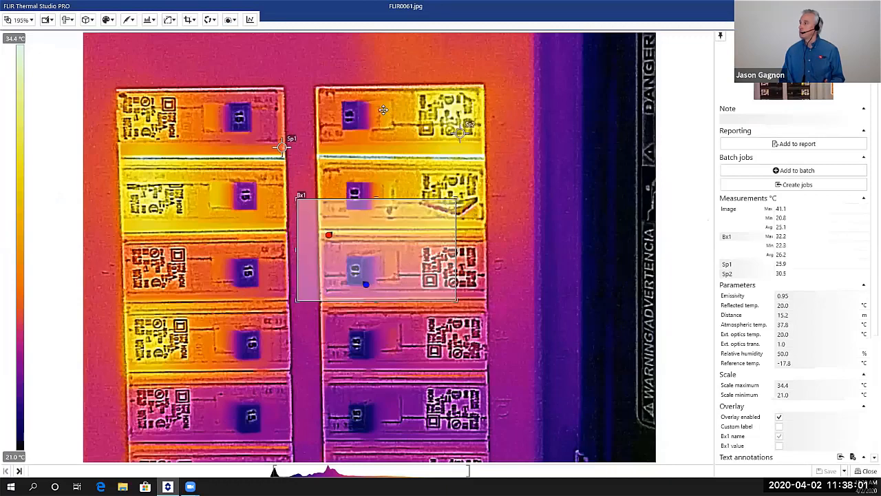
drag(368, 233, 380, 114)
drag(471, 182, 494, 178)
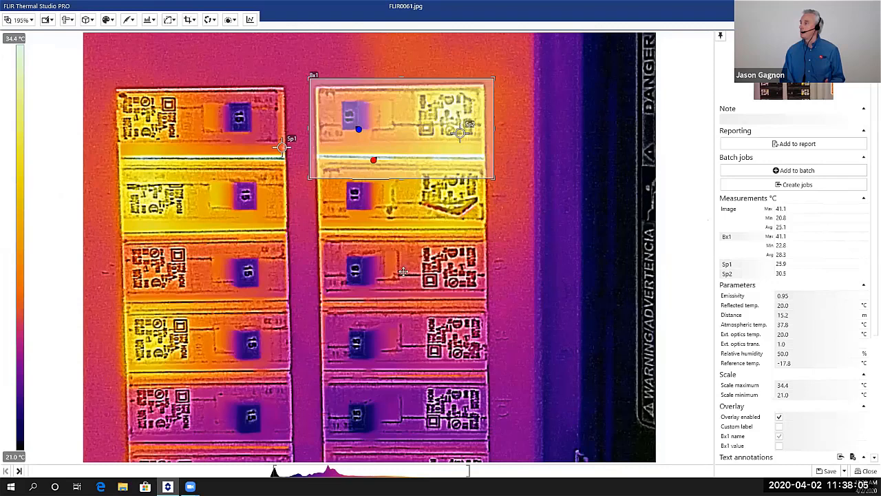
drag(460, 132, 407, 267)
drag(294, 157, 203, 133)
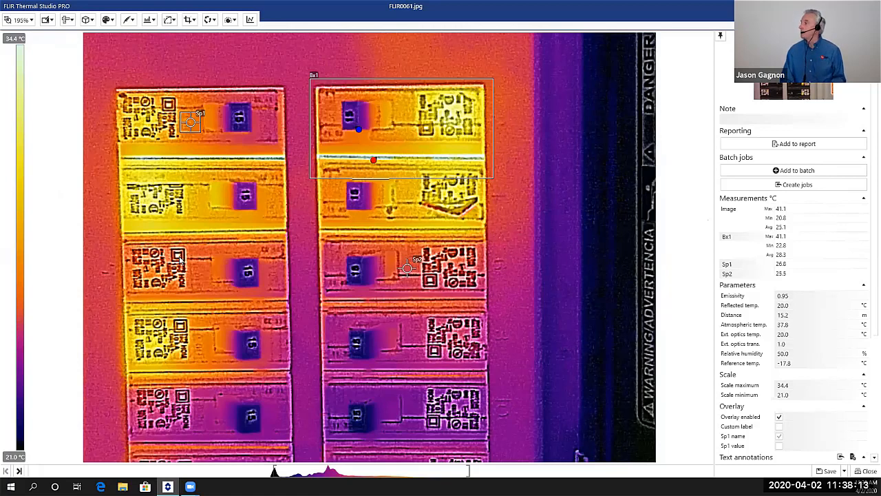
click(869, 470)
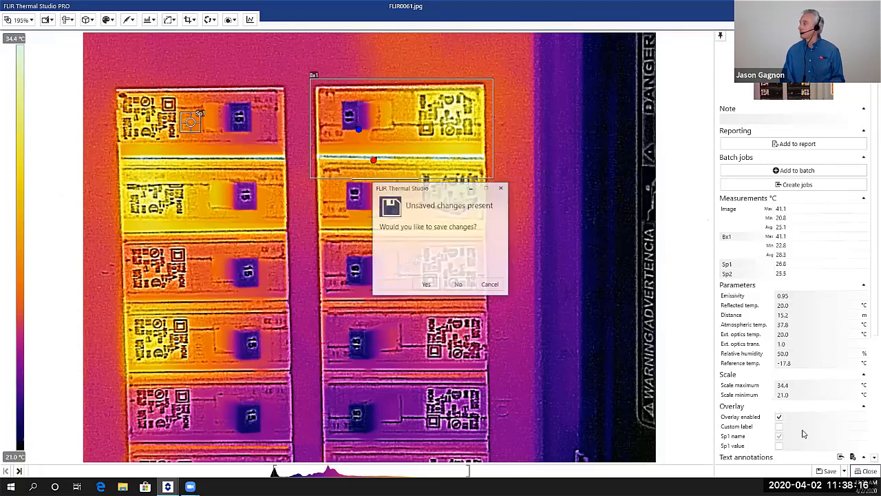
click(426, 286)
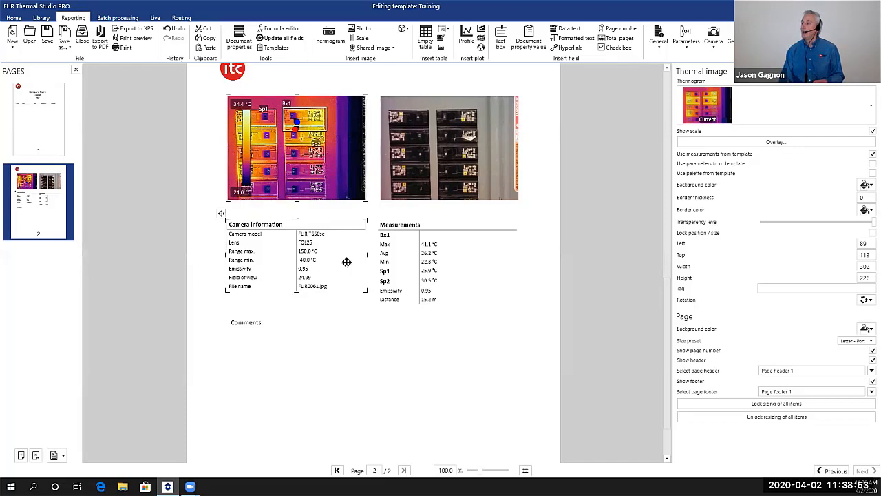
Insert a Text annotations table below the Measurements table and move the Comments text box down to make room
click(290, 318)
drag(292, 350, 316, 379)
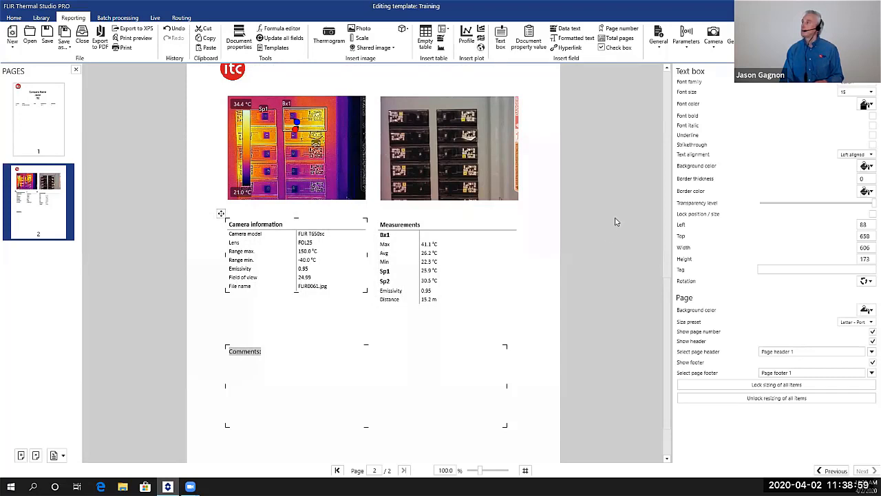
click(443, 31)
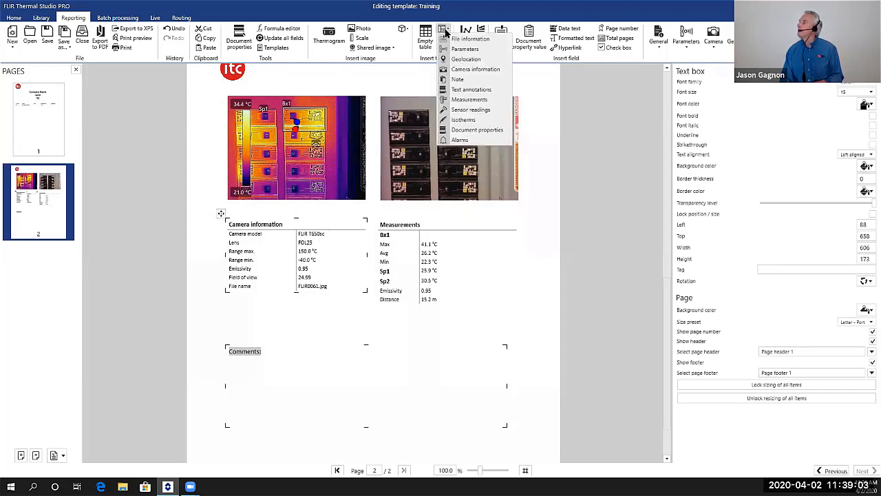
click(461, 91)
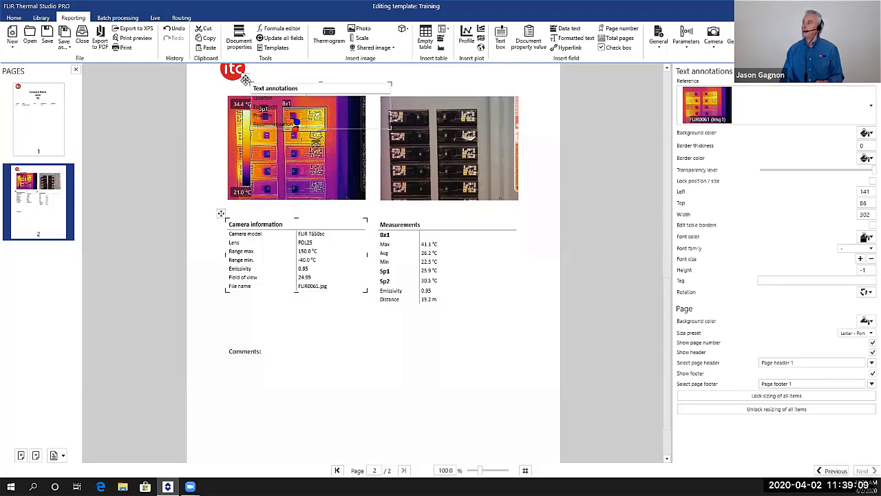
mouse_move(245, 80)
mouse_down()
mouse_move(295, 137)
mouse_move(372, 311)
mouse_up()
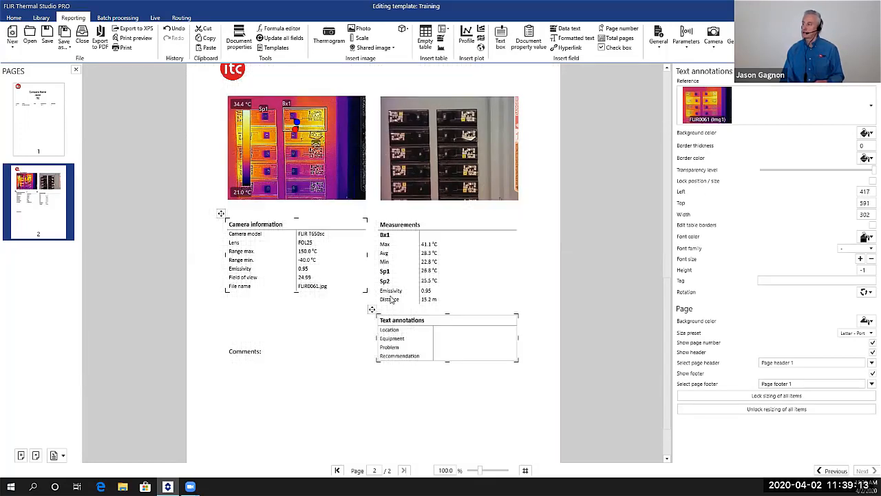
drag(301, 356, 303, 385)
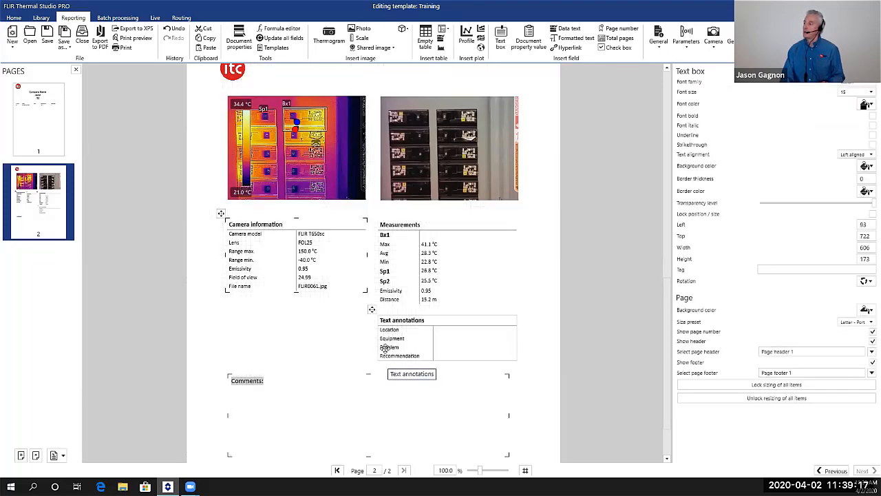
click(372, 307)
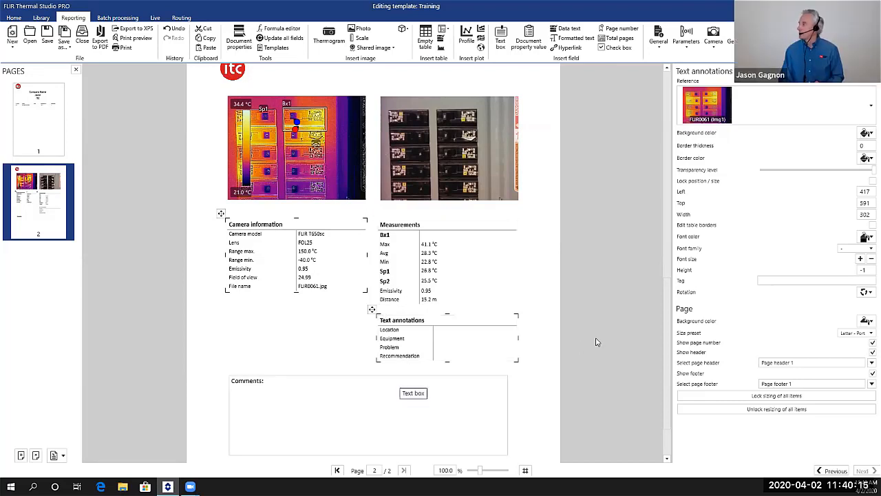
Remove the Maximum temp. column from the title page's summary table
scroll(435, 274, up, 5)
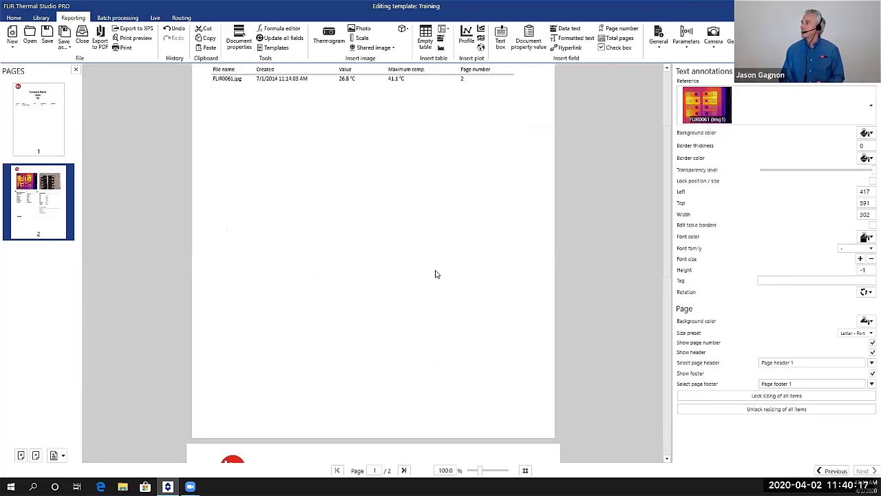
scroll(444, 287, up, 3)
scroll(441, 279, down, 4)
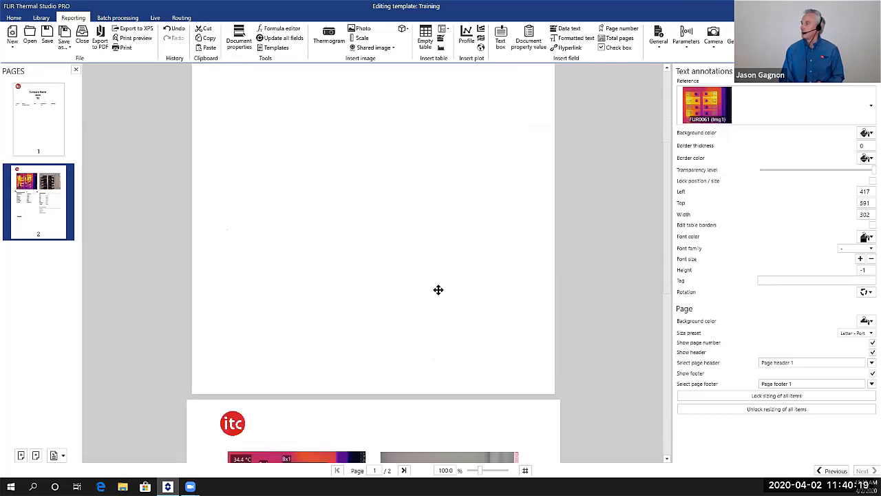
scroll(437, 289, down, 5)
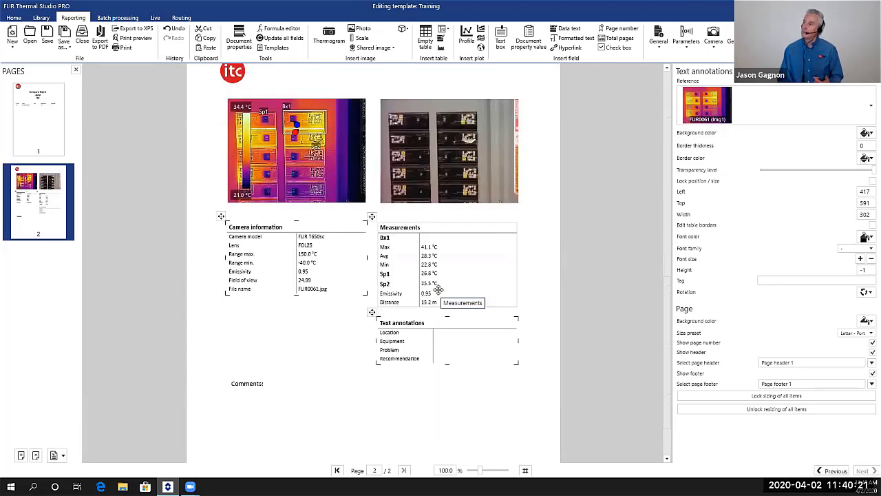
scroll(417, 282, up, 6)
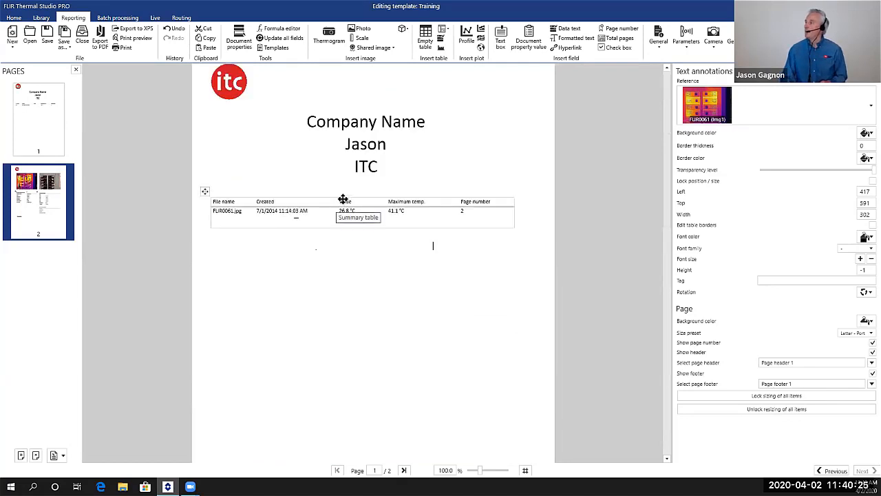
right_click(408, 212)
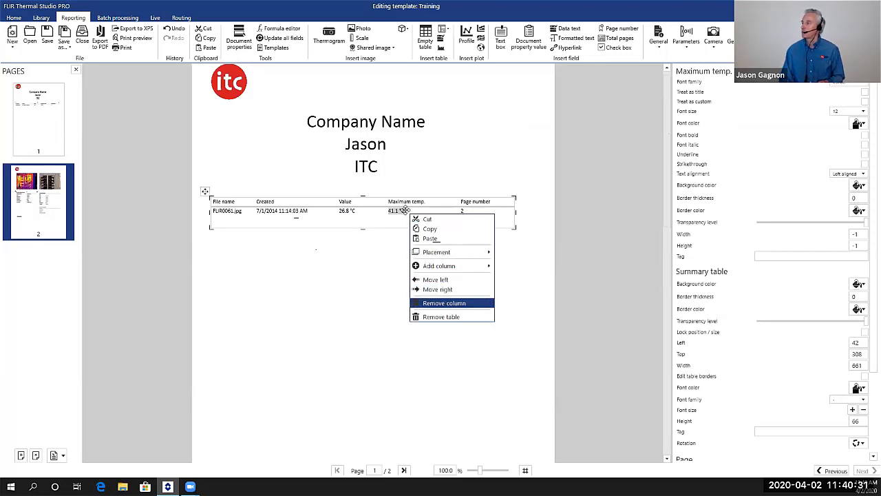
click(446, 304)
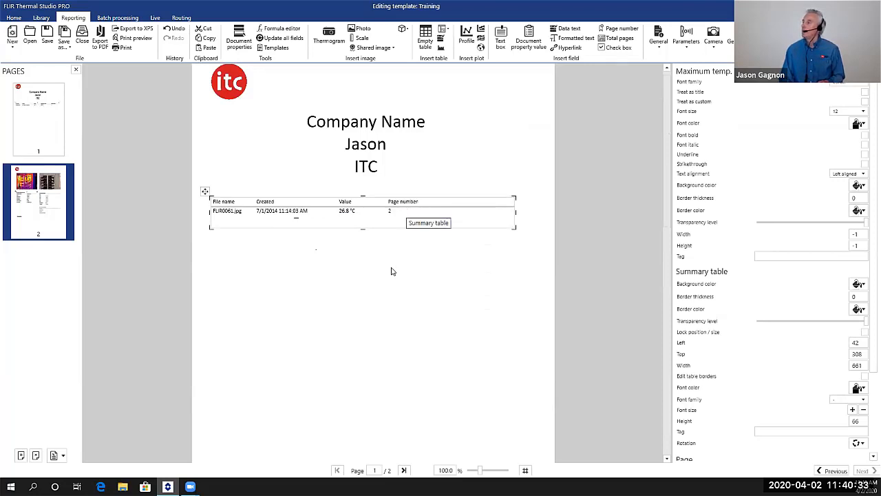
Add a Bx1 Max column to the title page's summary table and place it before the Page number column
scroll(380, 267, down, 5)
scroll(379, 261, down, 4)
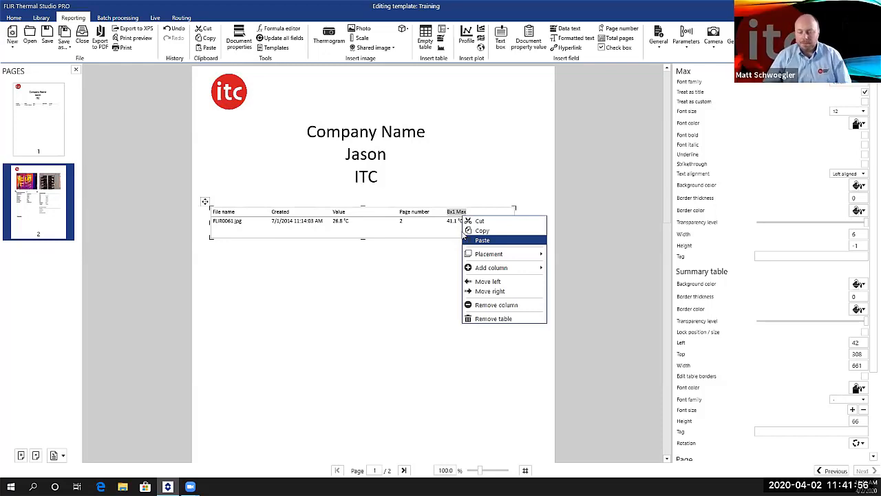
click(482, 280)
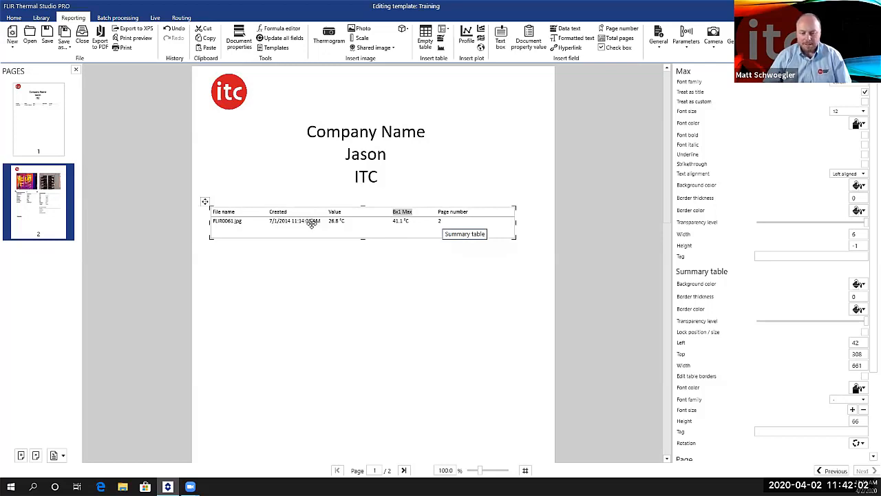
click(309, 221)
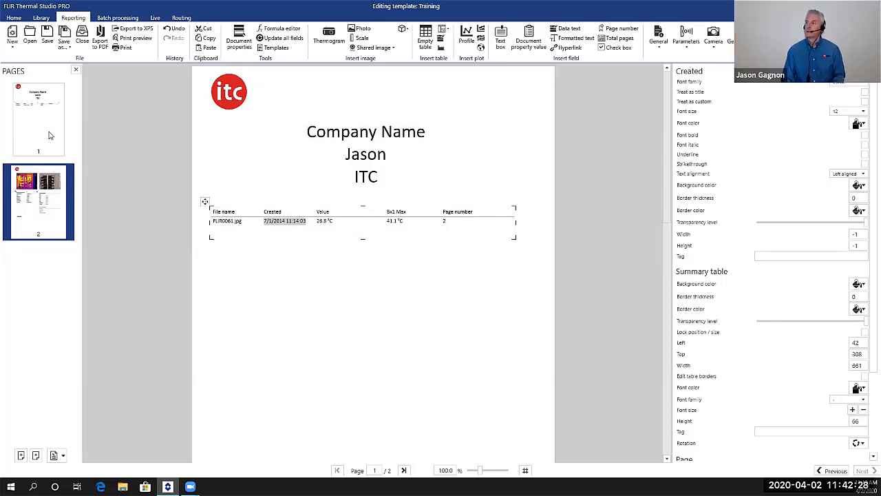
click(50, 136)
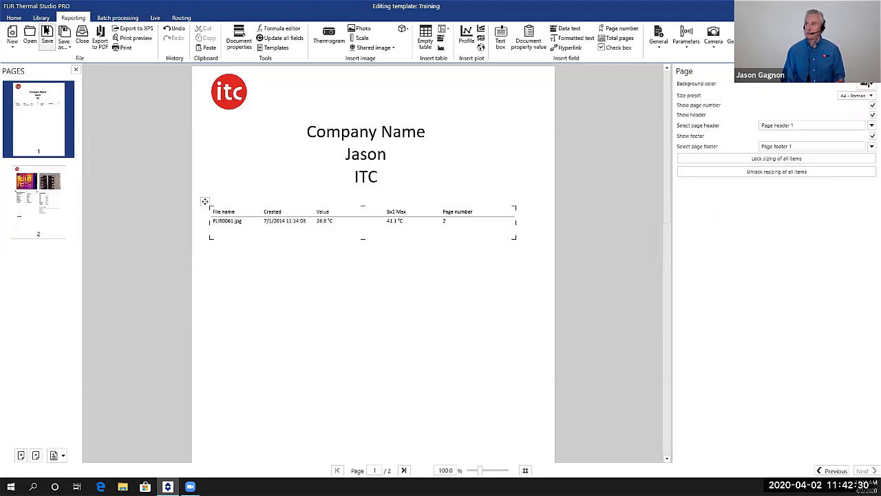
Save the Training template and close it
click(48, 31)
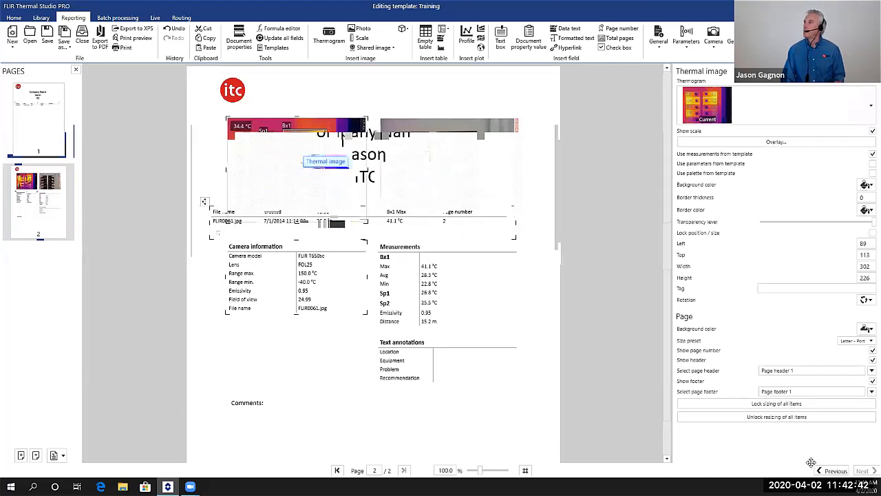
click(85, 45)
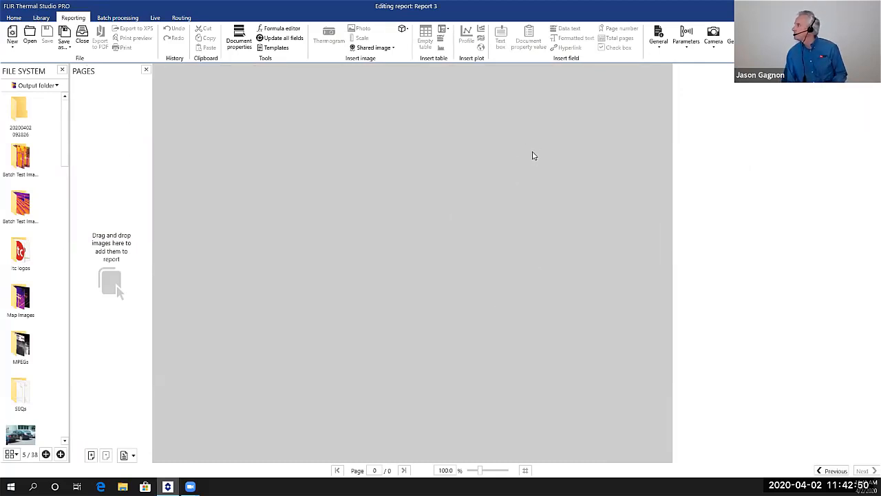
Preview thermal images in the library's Output folder and select IR_Paper_Roll.jpg together with IR_0636.jpg
click(534, 156)
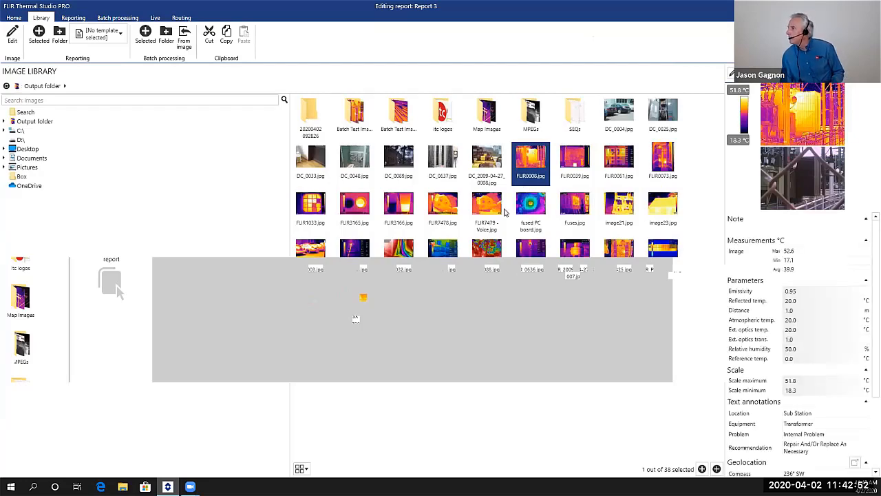
click(446, 255)
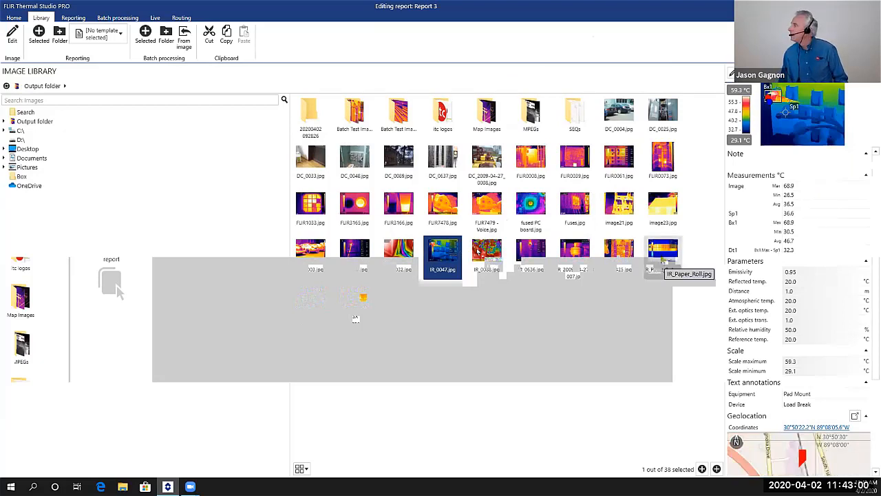
click(532, 252)
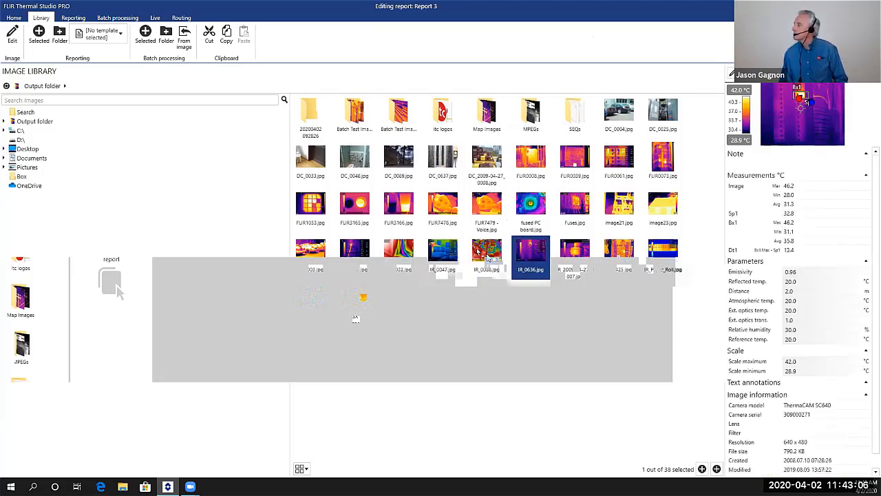
click(658, 255)
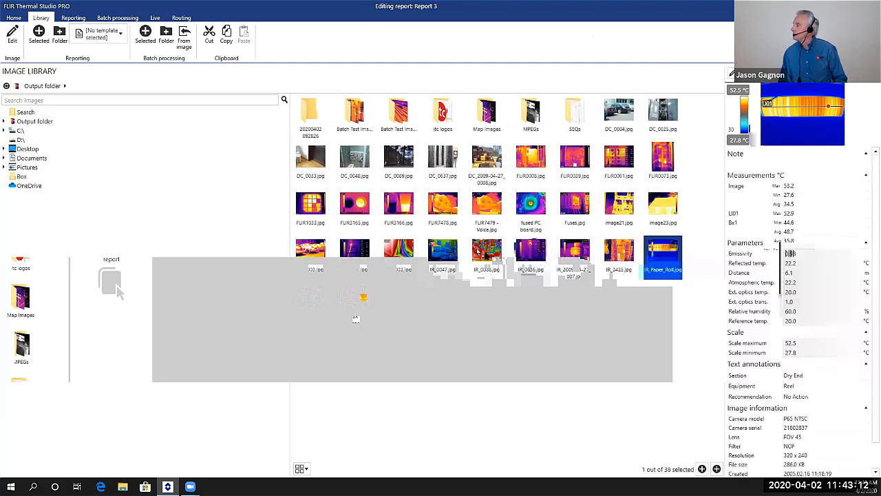
ctrl+click(530, 254)
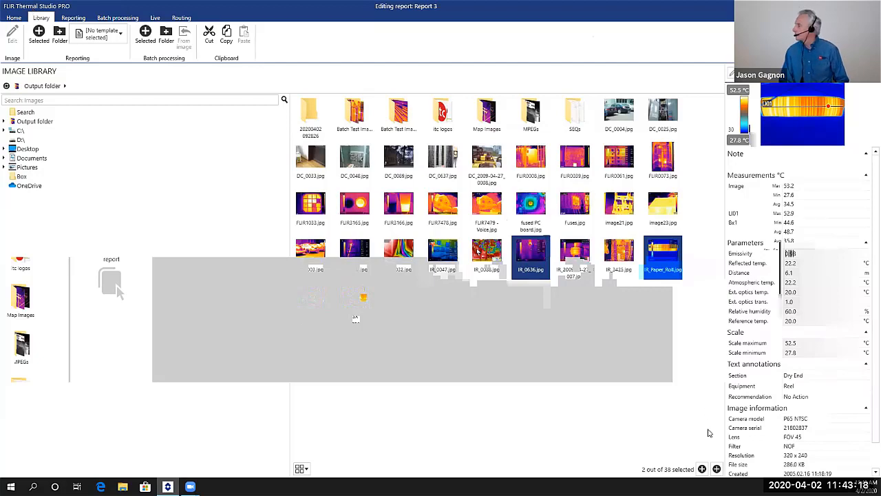
Return to the report and choose Training as its template
click(73, 17)
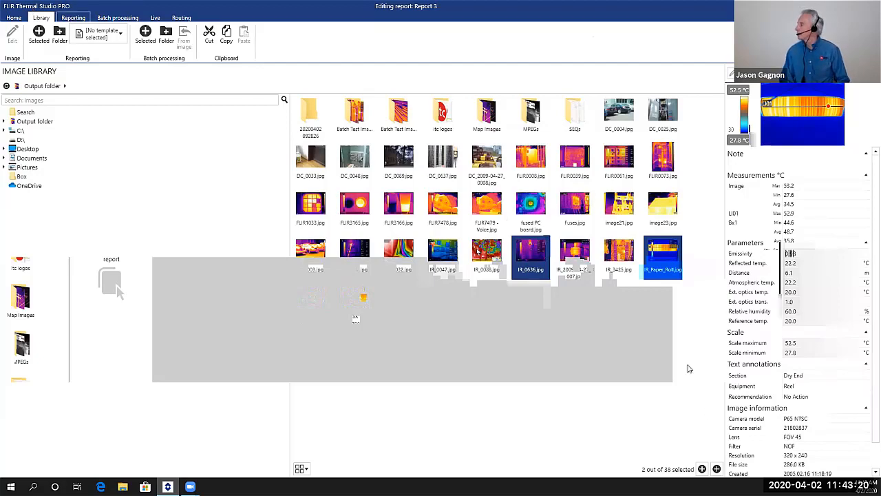
click(822, 471)
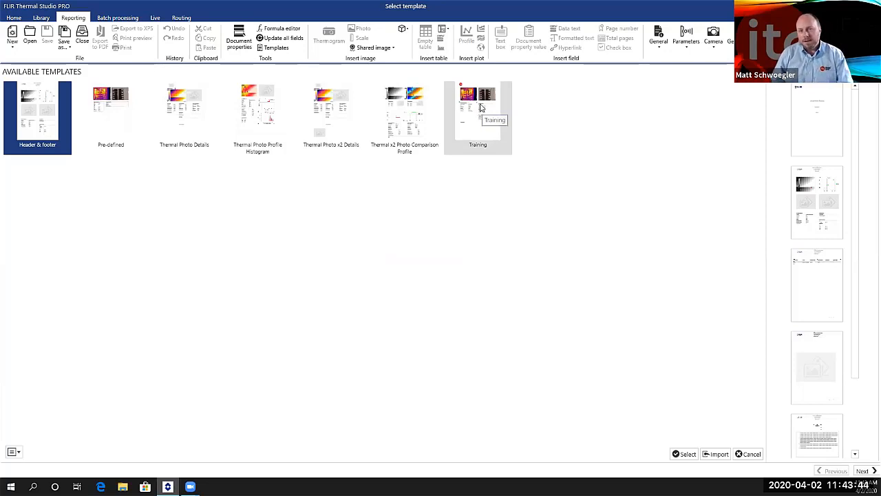
click(480, 108)
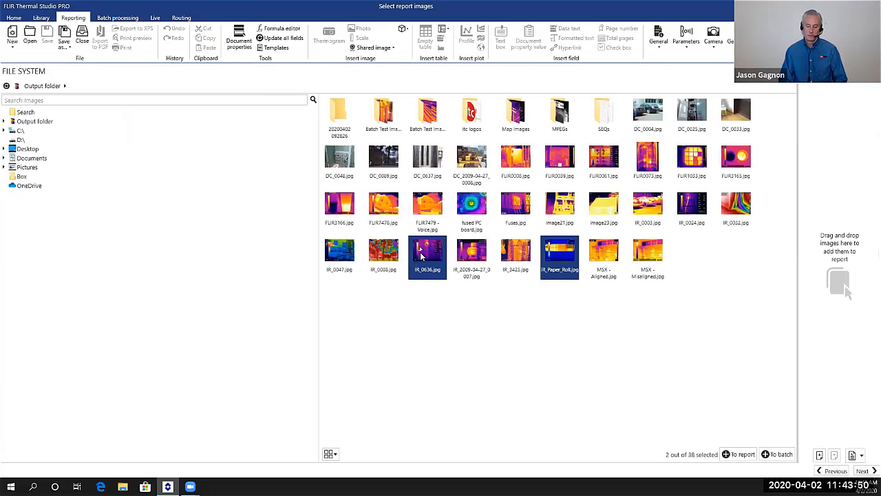
Add IR_Paper_Roll.jpg and IR_0636.jpg to the report as separate image pages and proceed to editing
click(422, 256)
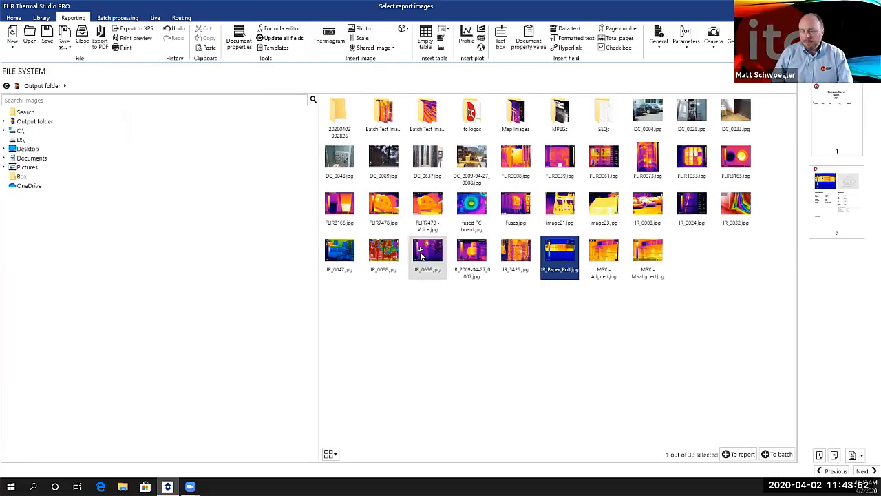
click(422, 256)
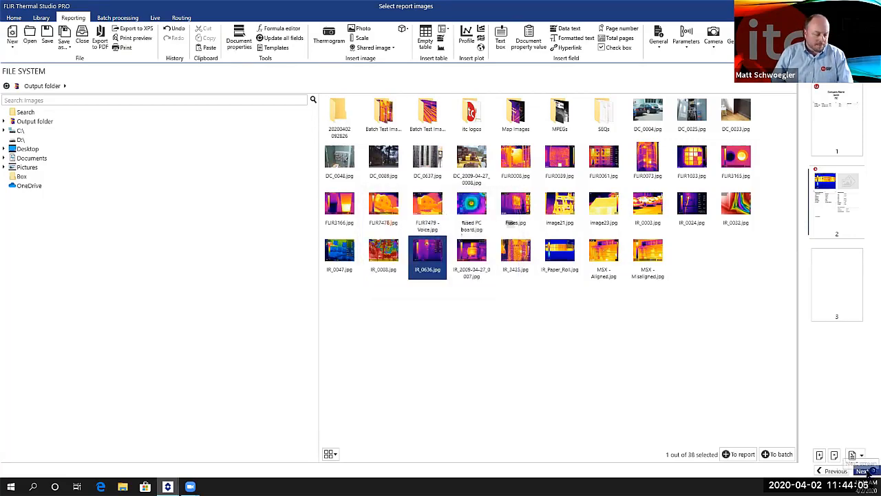
click(863, 471)
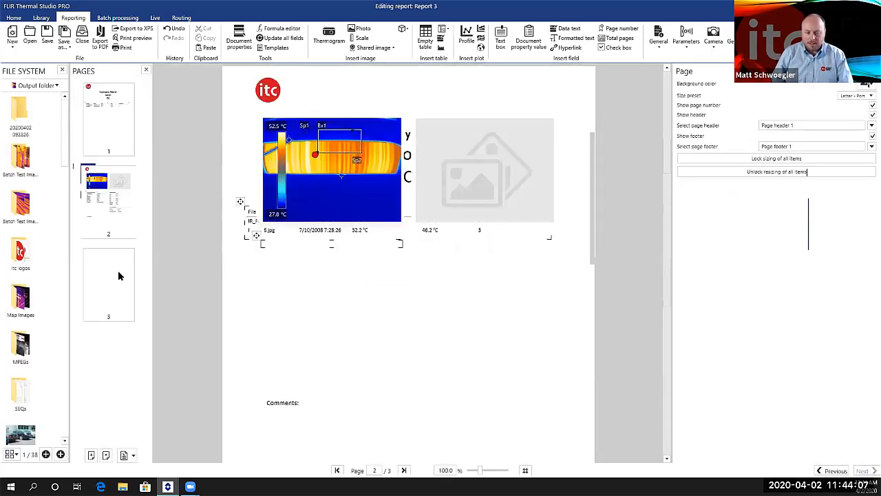
Compare the two image pages, checking how the template's spots, box, camera information and text annotations were applied to each image
click(119, 273)
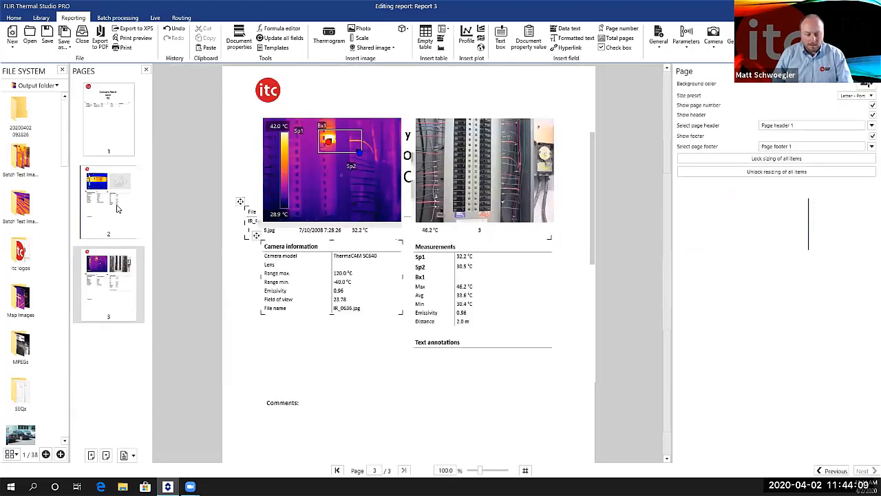
click(117, 212)
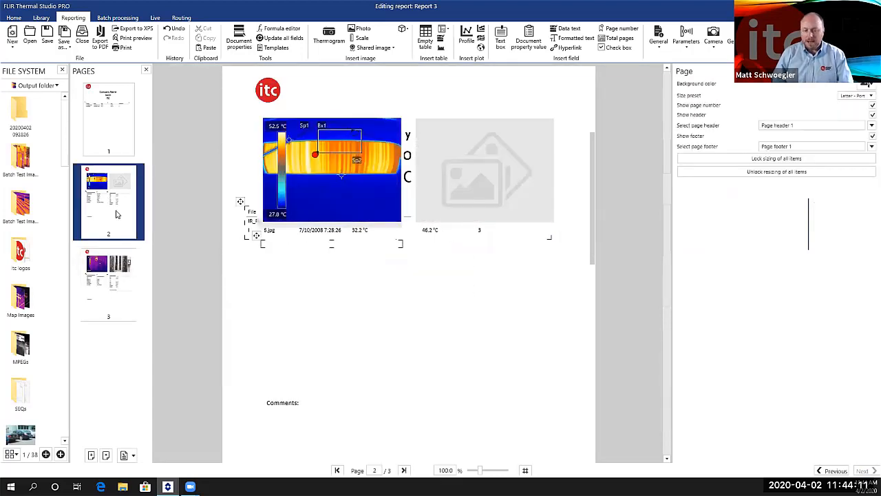
click(117, 284)
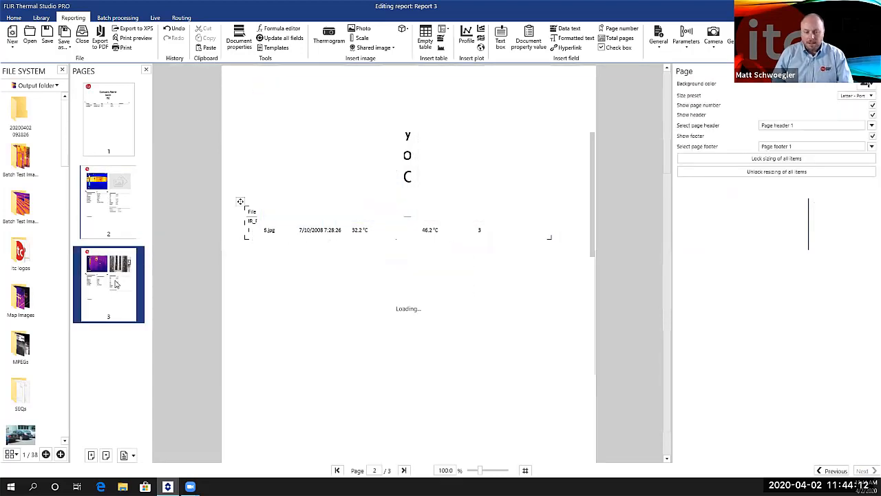
click(110, 211)
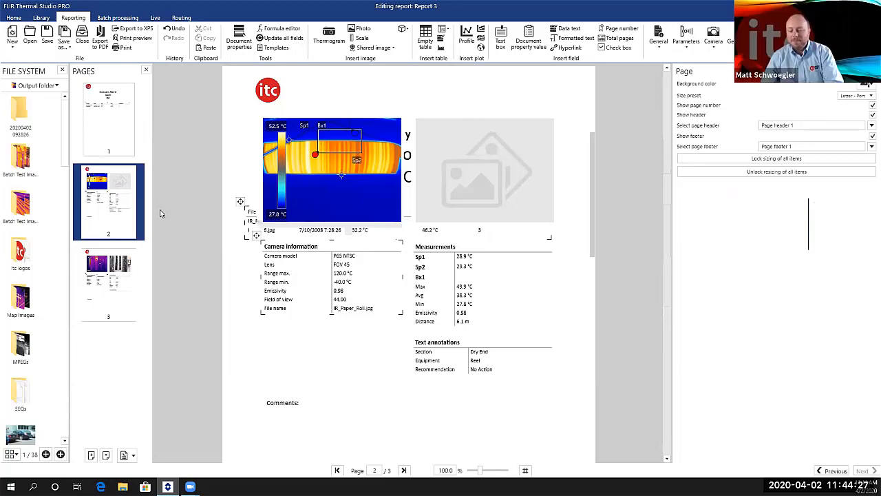
click(108, 214)
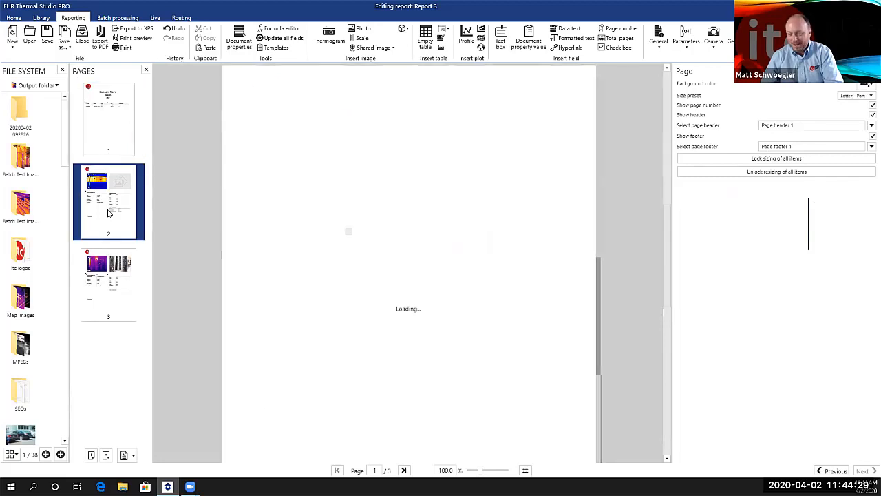
click(133, 300)
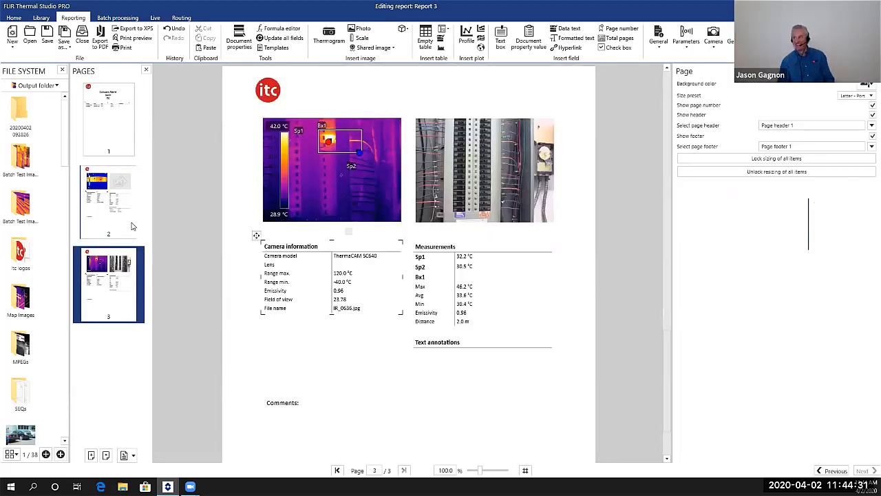
click(116, 213)
click(96, 249)
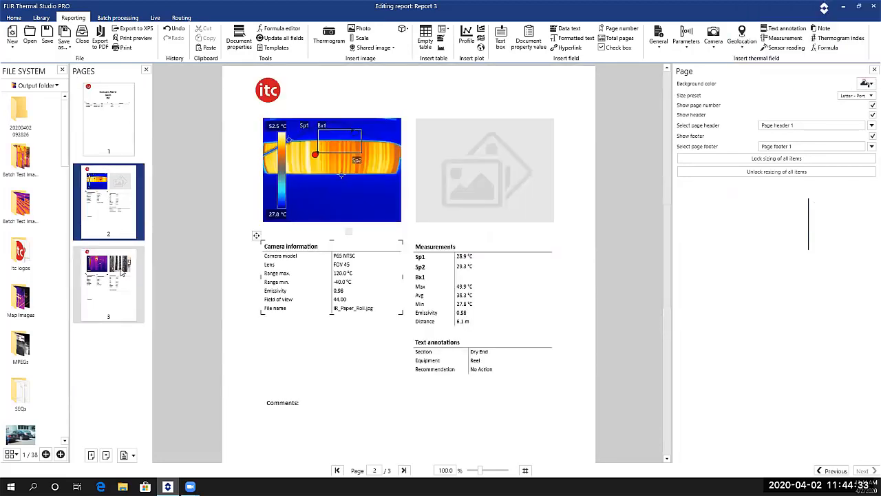
click(113, 220)
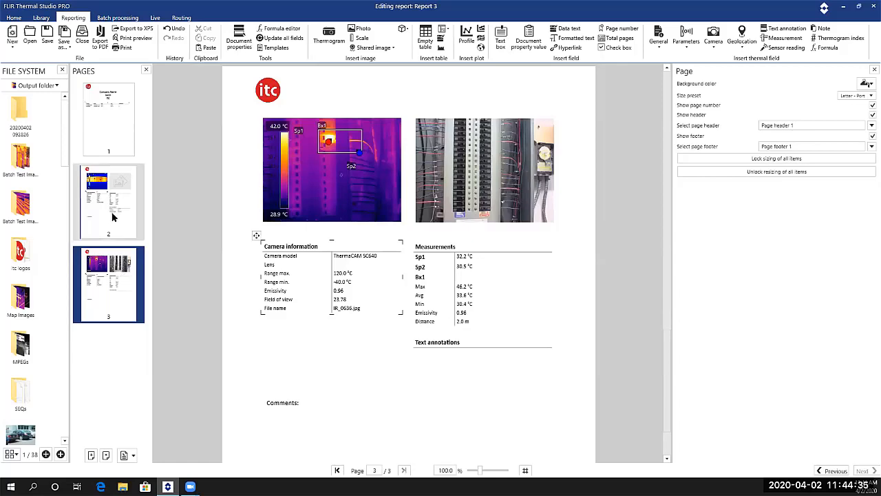
Check the title page's summary table against the measurements on the two image pages
click(120, 121)
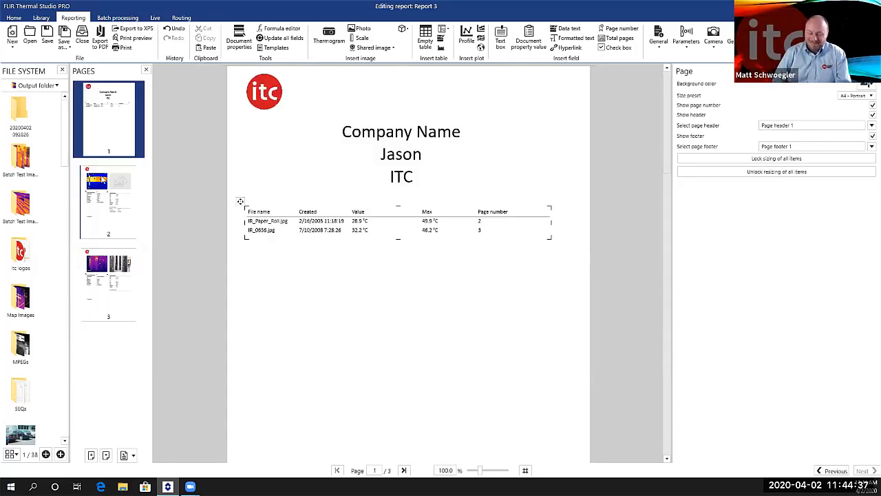
click(107, 206)
click(97, 249)
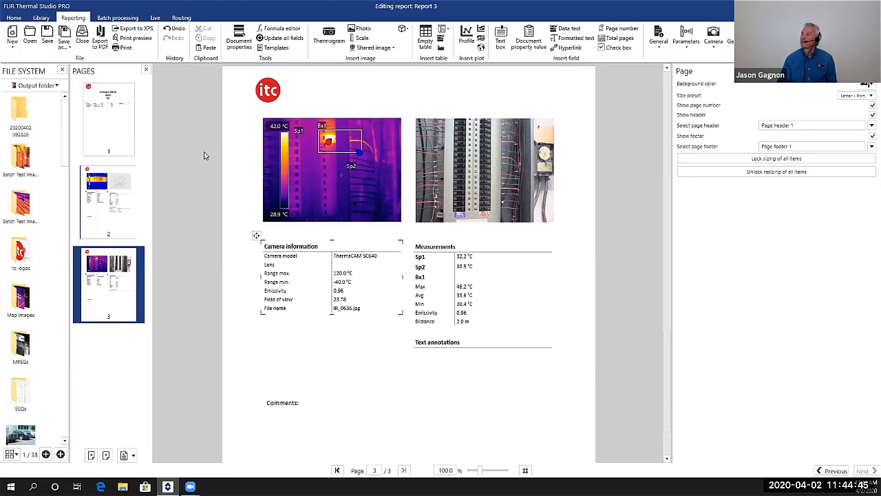
click(136, 202)
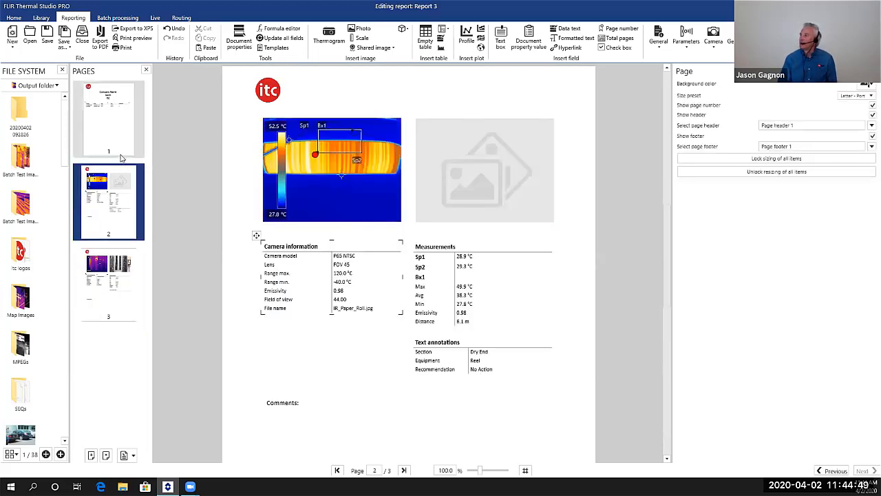
click(99, 276)
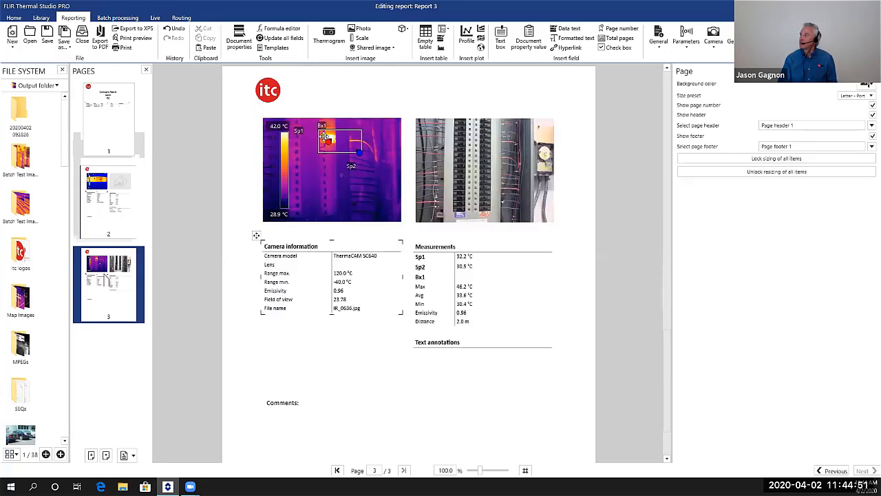
click(122, 198)
click(112, 133)
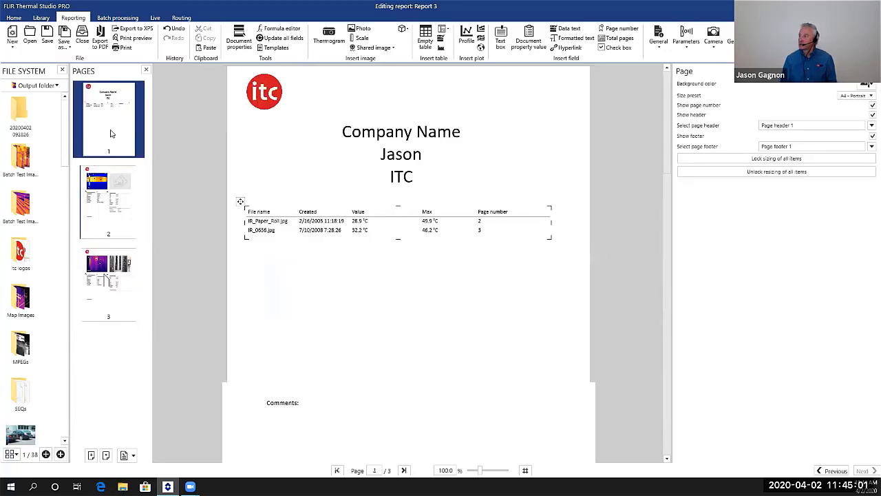
key(Down)
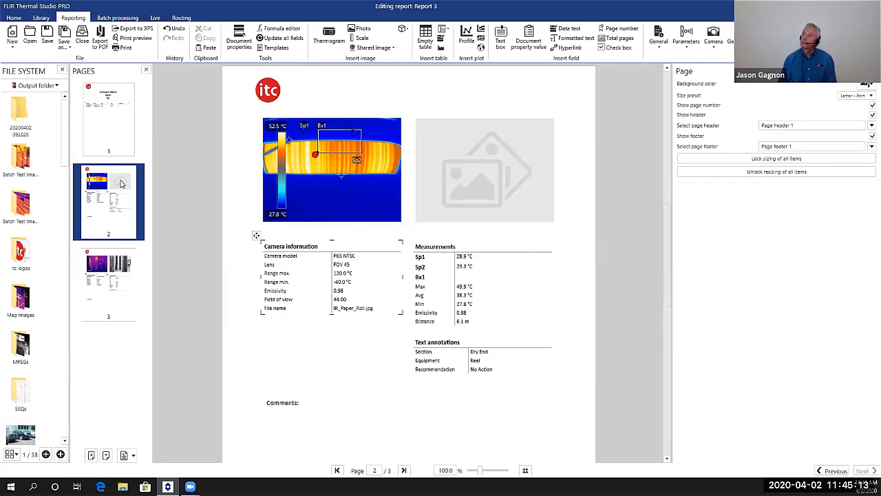
click(117, 148)
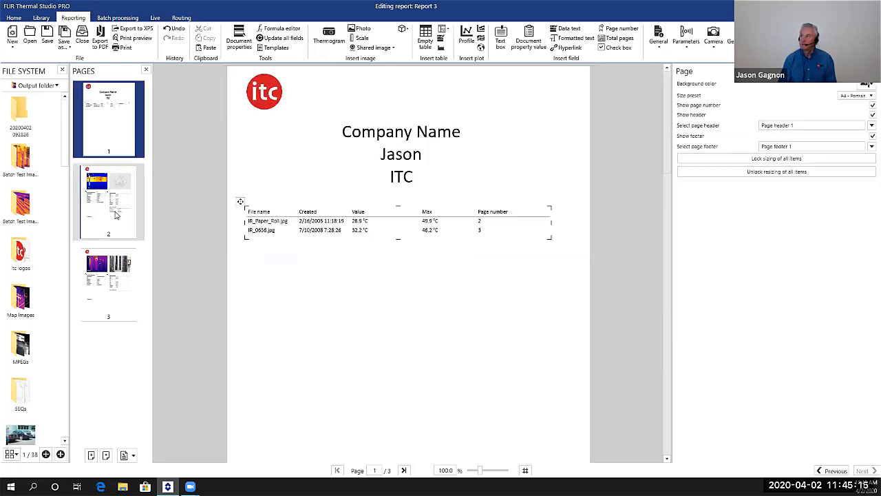
click(116, 214)
click(107, 272)
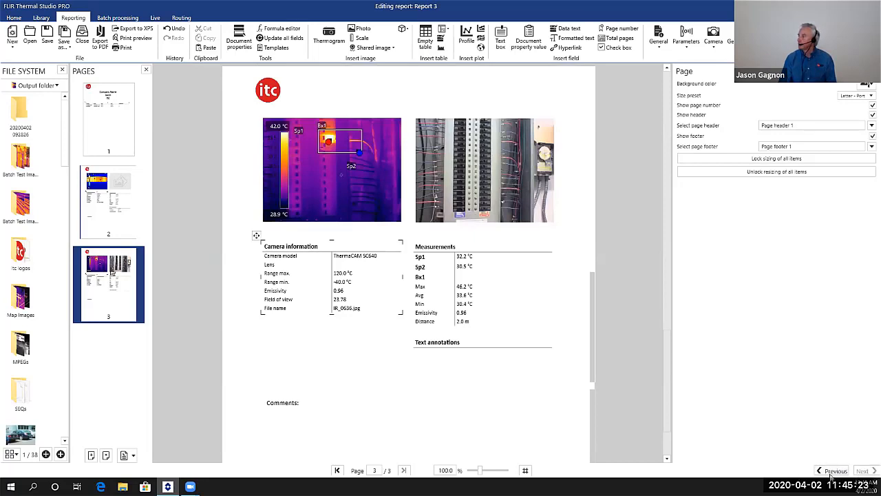
Close the report without saving its changes
click(834, 471)
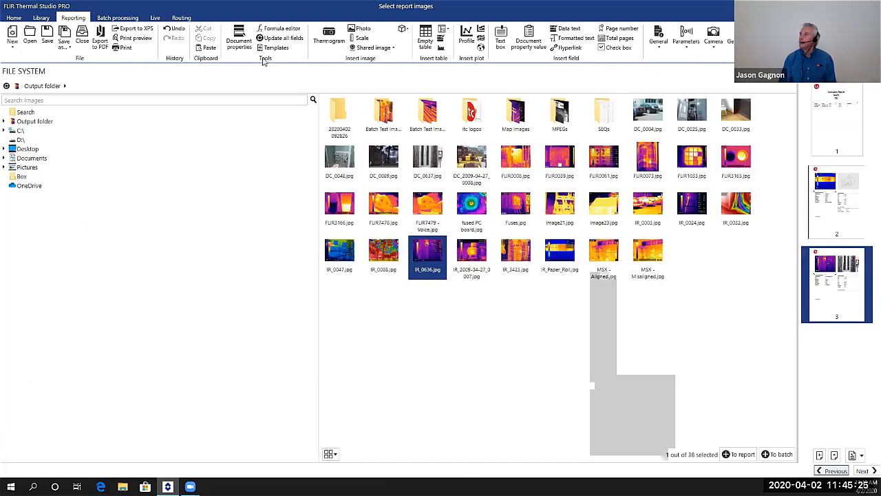
click(82, 40)
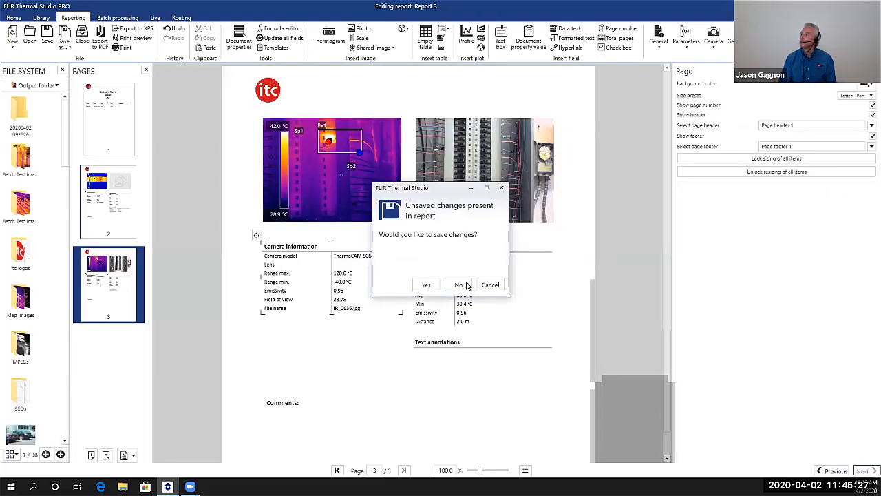
click(459, 284)
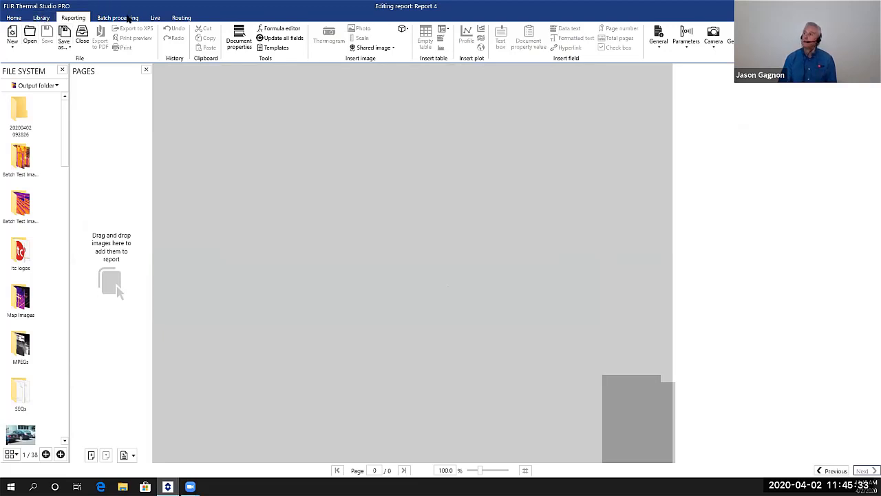
Open batch processing and look through the job toolbox's image, annotation, parameter and measurement jobs
click(128, 18)
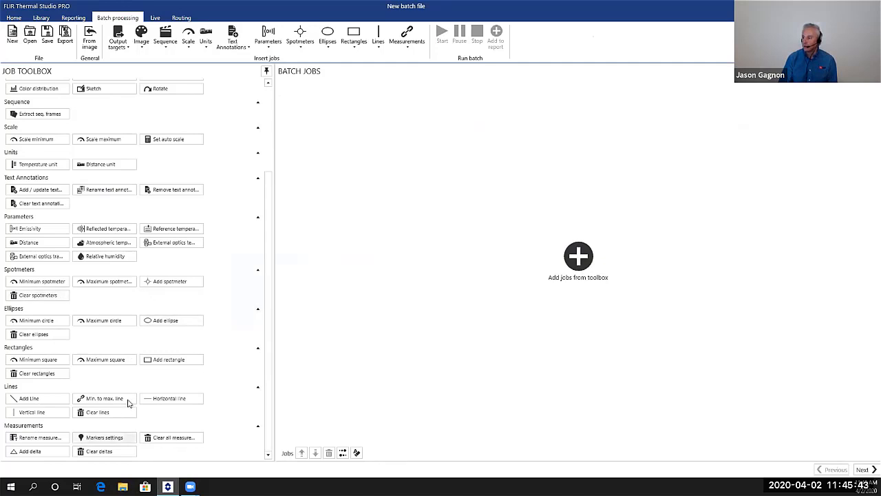
scroll(153, 334, up, 3)
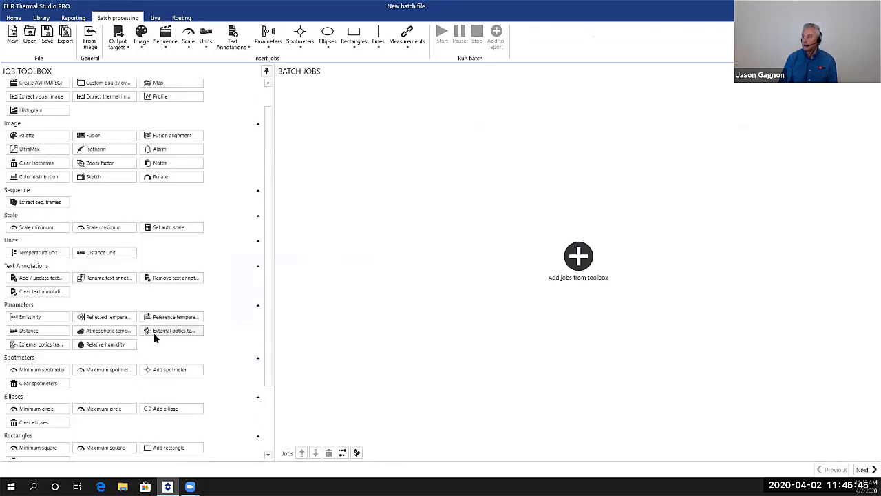
scroll(153, 336, up, 1)
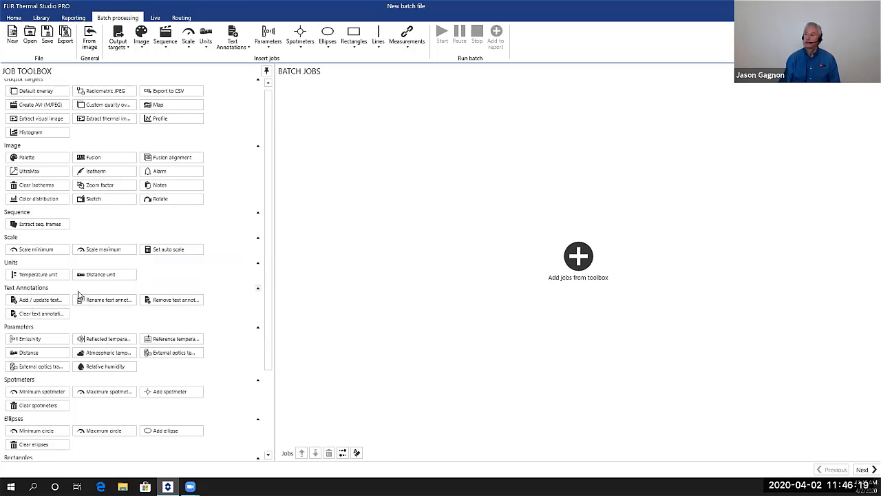
drag(327, 95, 328, 97)
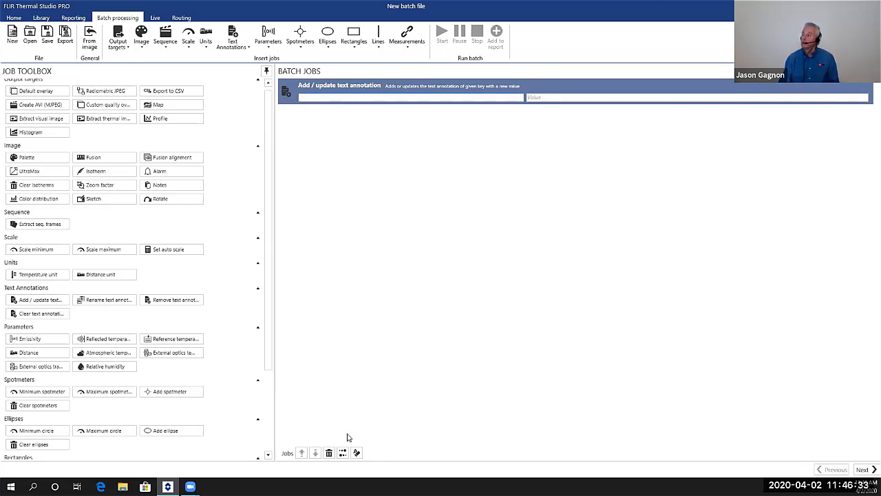
click(384, 104)
key(Delete)
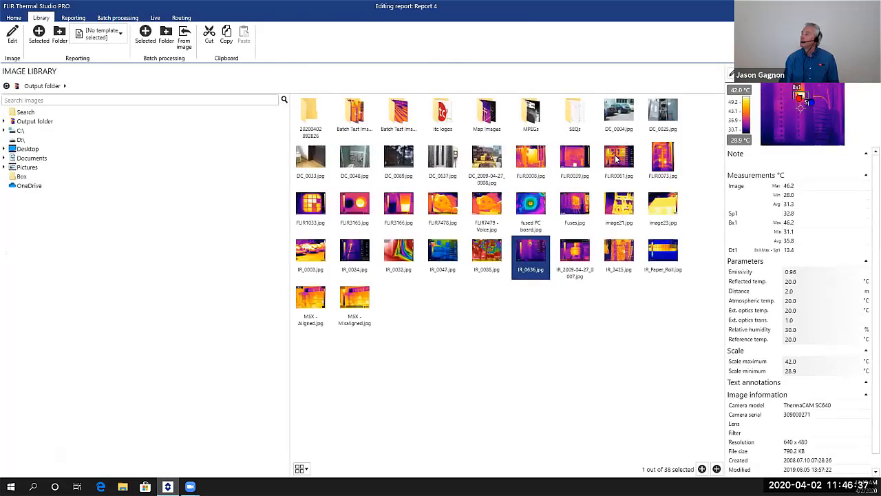
Open FLIR0061.jpg from the library, remove its two box measurements and save the image
double_click(616, 160)
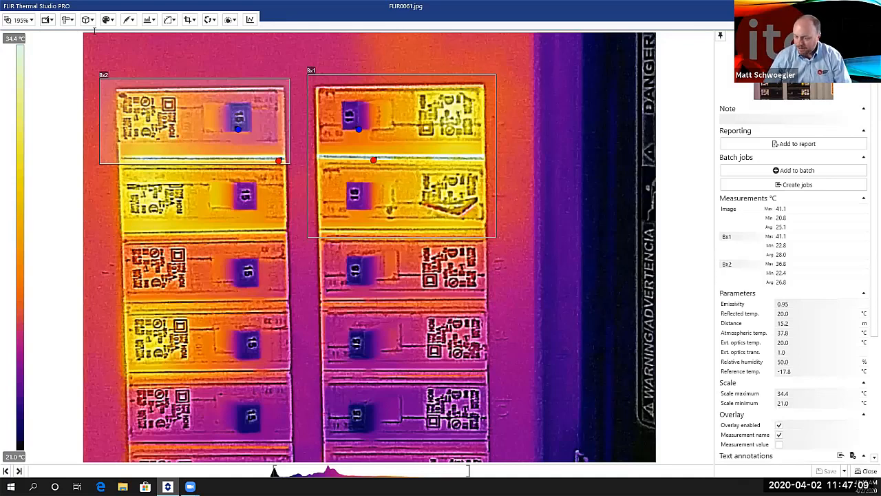
key(Delete)
click(67, 19)
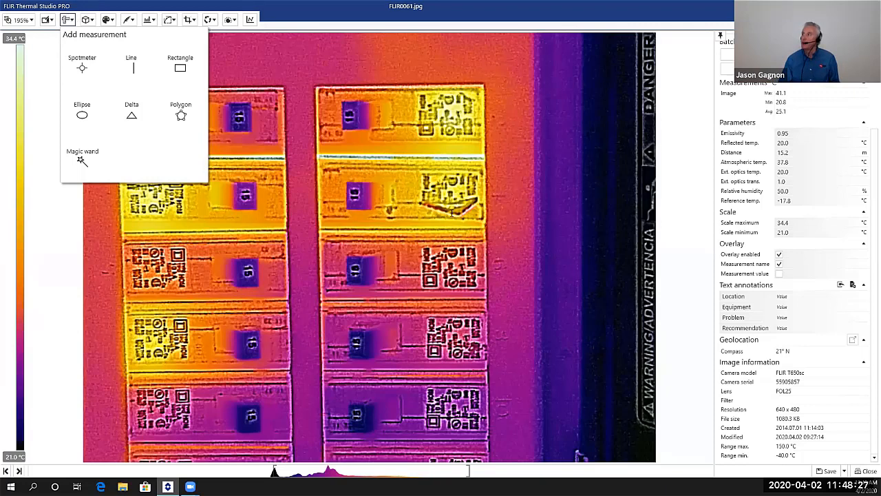
click(522, 258)
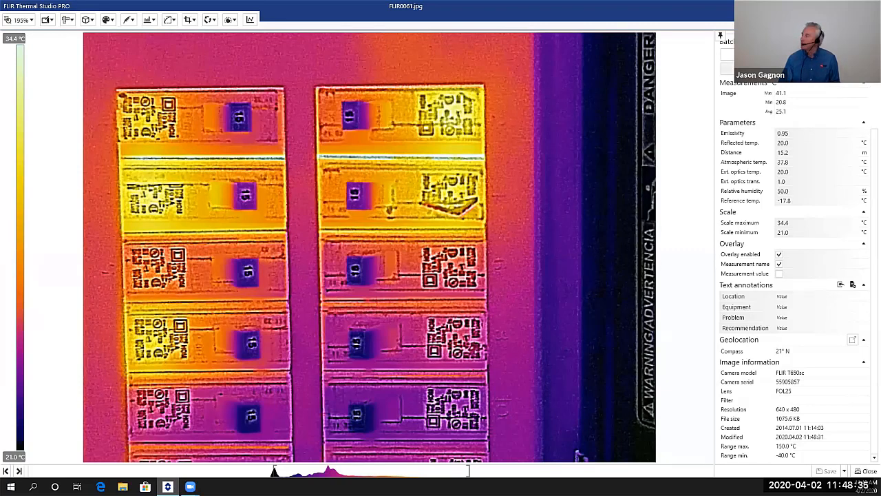
scroll(748, 304, up, 3)
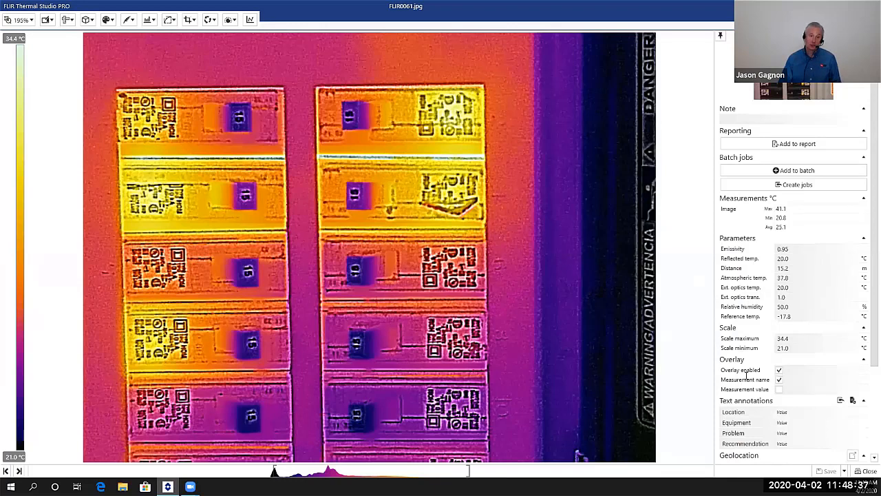
scroll(747, 375, down, 1)
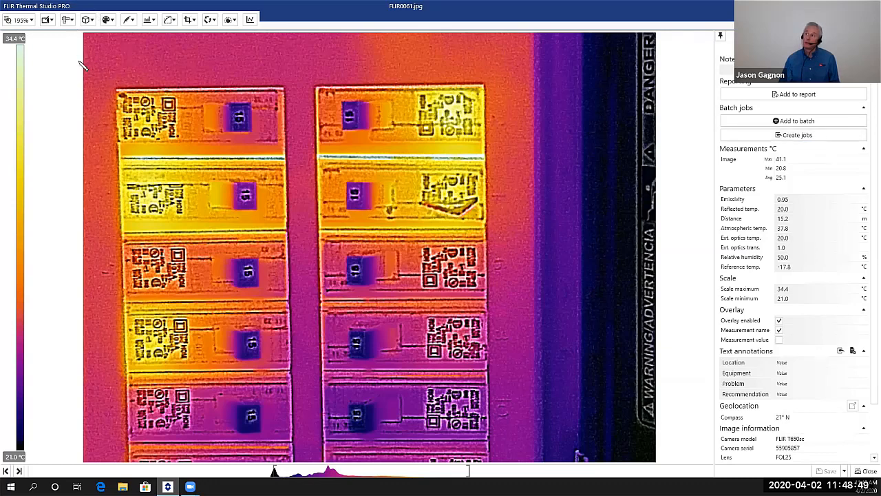
Place a spotmeter on each of the upper two breakers in the image's right column and create batch jobs from the image
click(66, 20)
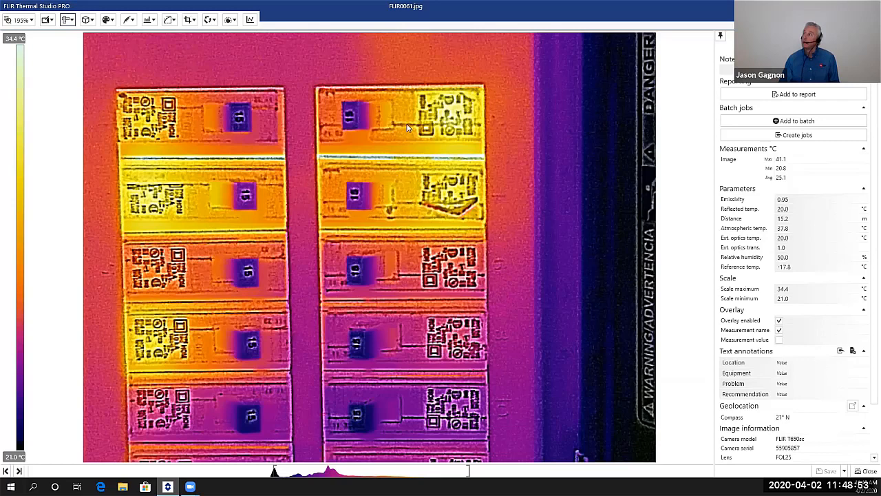
click(68, 20)
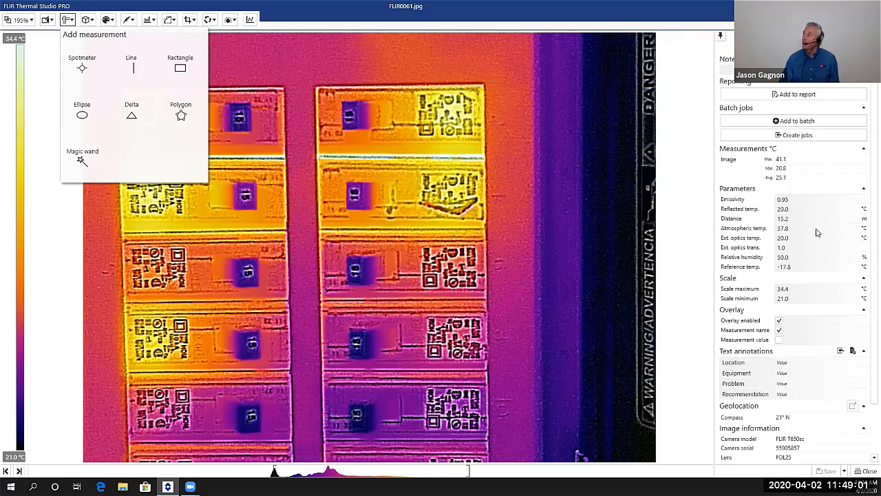
click(408, 124)
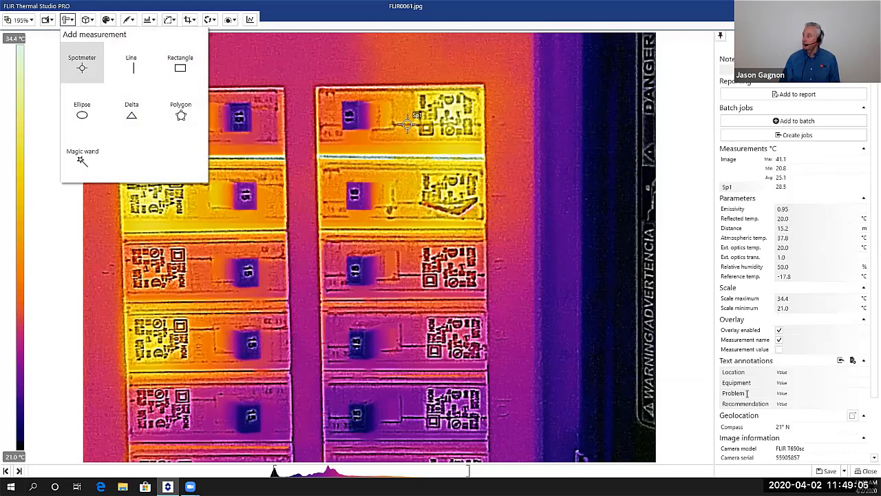
click(82, 63)
click(408, 197)
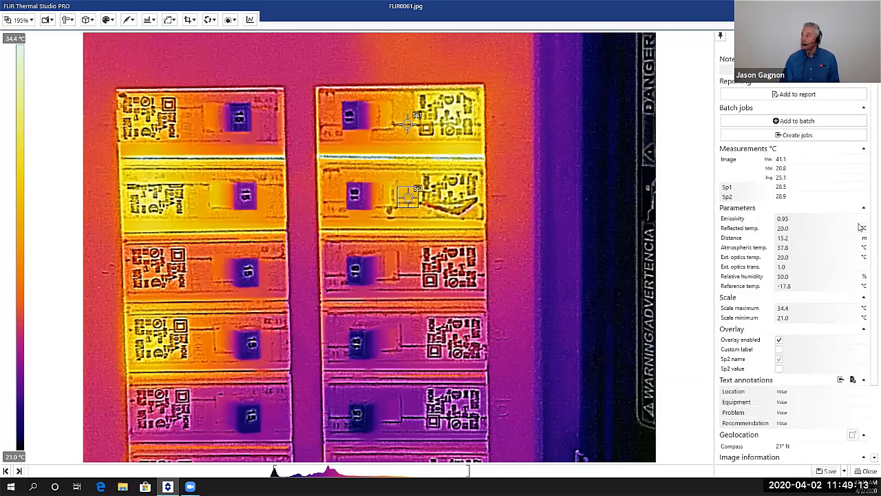
click(806, 137)
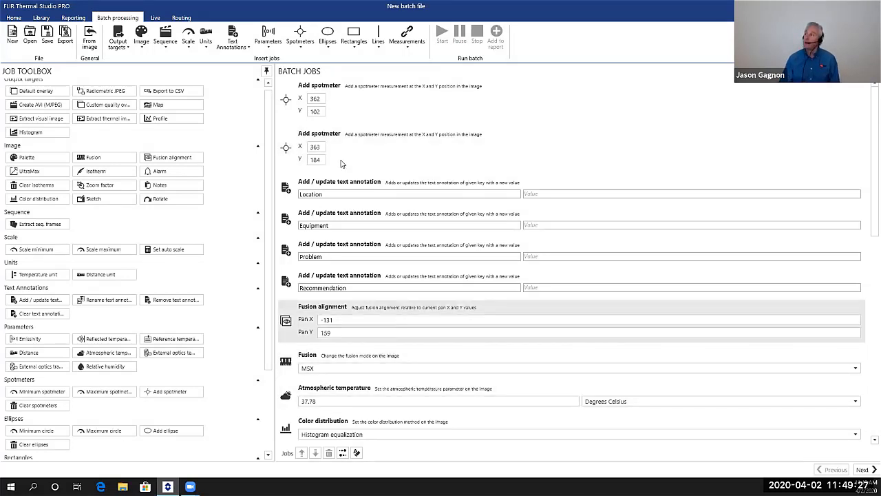
Delete the batch jobs from Fusion alignment through Zoom factor, keeping only the spotmeter and text annotation jobs
click(328, 96)
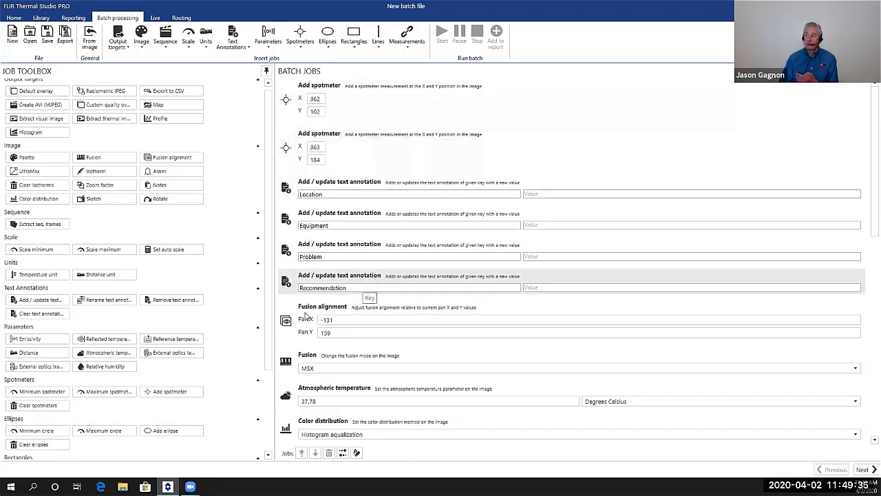
click(307, 316)
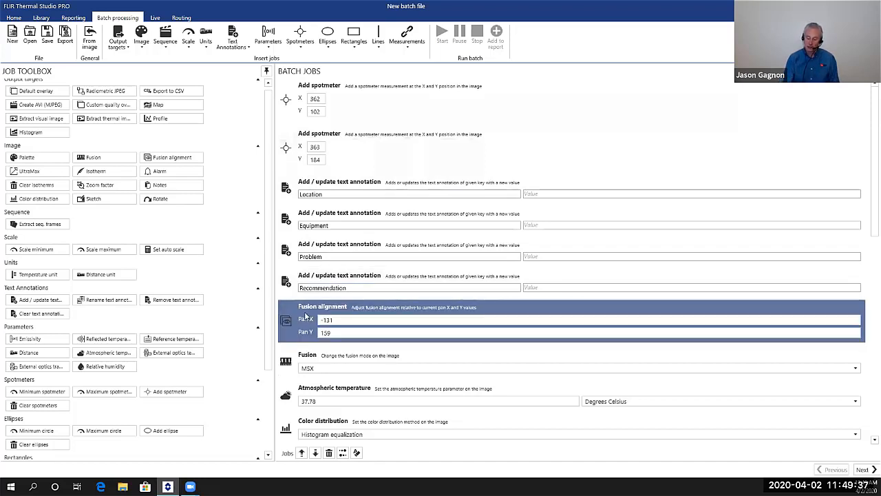
key(Delete)
key(Delete)
key(Delete)
key(Delete)
key(Delete)
key(Delete)
key(Delete)
key(Delete)
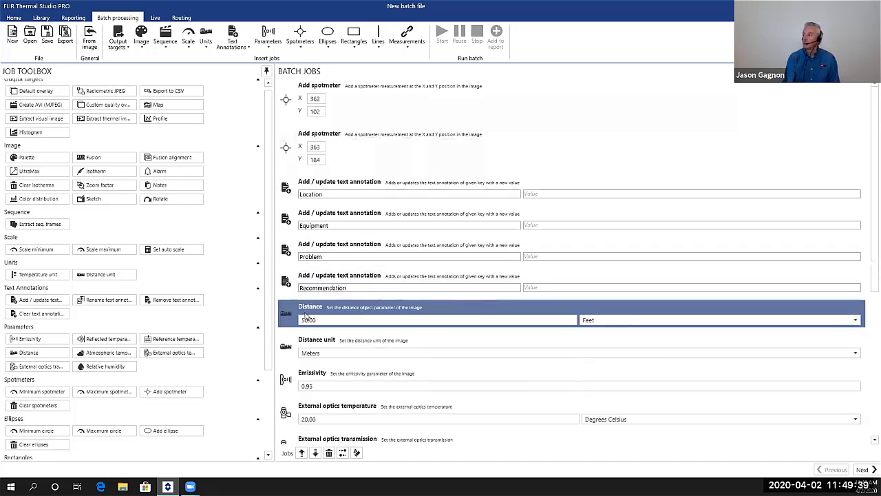
key(Delete)
key(Delete)
key(Delete)
key(Delete)
key(Delete)
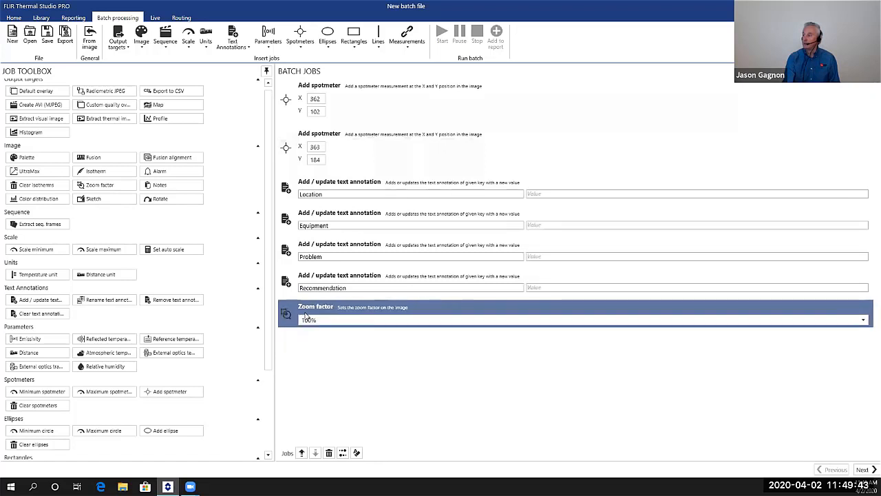
key(Delete)
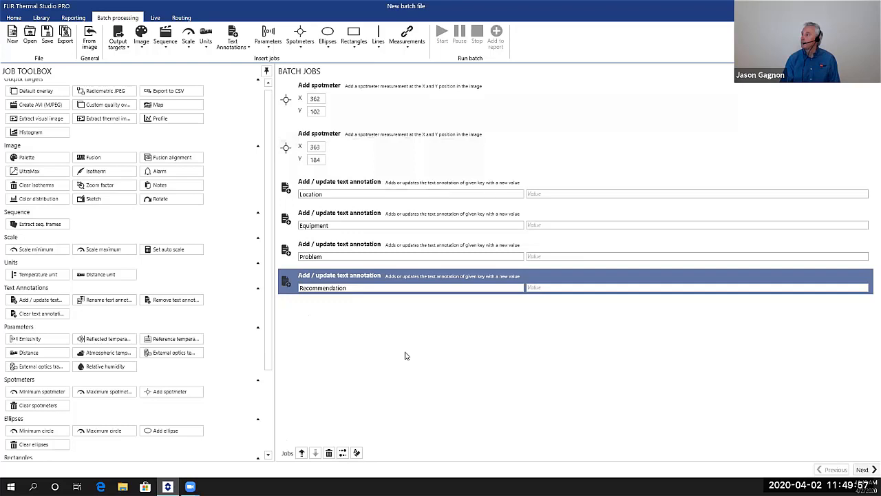
Add FLIR3165.jpg and FLIR3166.jpg to the batch and run the jobs on them
click(865, 469)
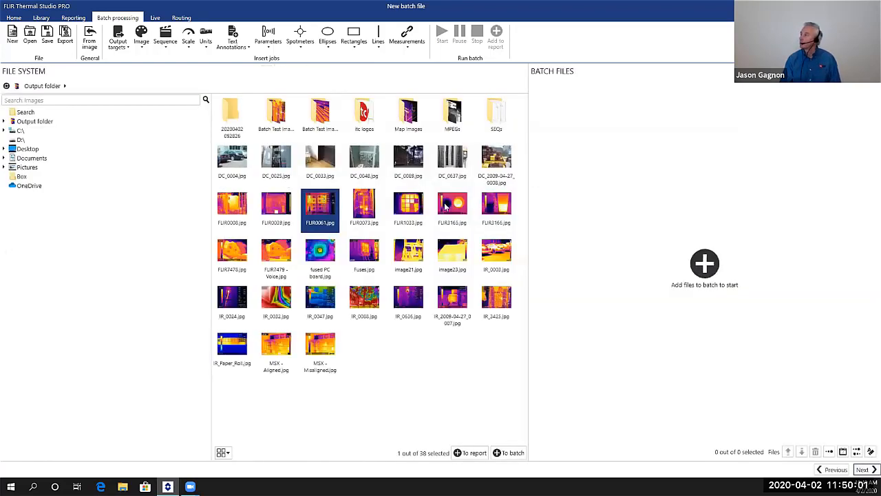
click(494, 208)
ctrl+click(462, 209)
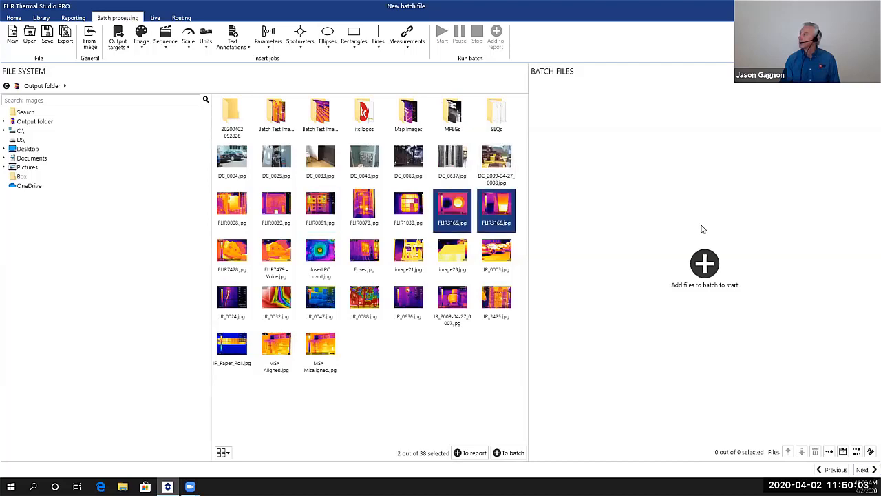
click(868, 469)
click(477, 249)
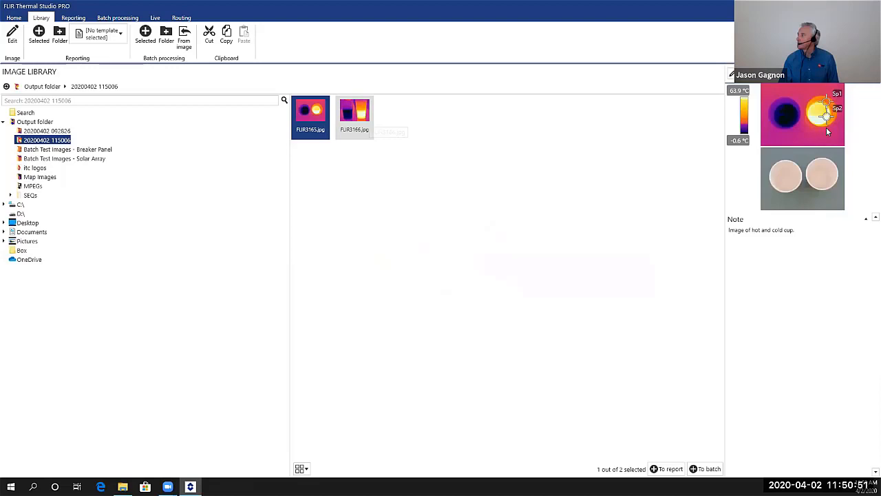
Check the processed FLIR3165.jpg and FLIR3166.jpg in the output folder, and generate a report from both with the Training template
scroll(752, 381, down, 5)
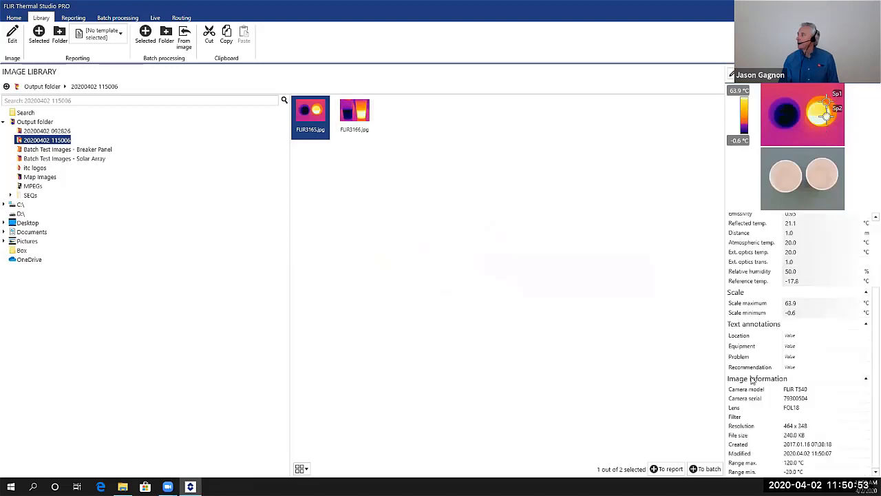
click(354, 117)
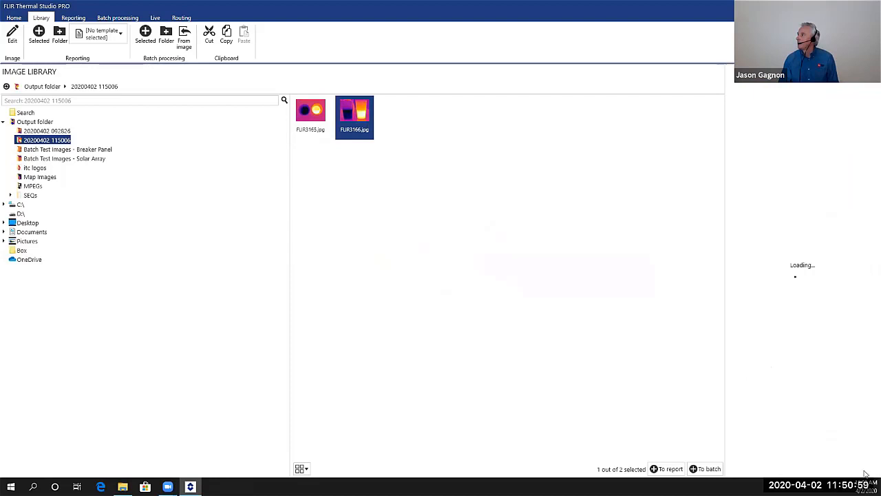
click(73, 17)
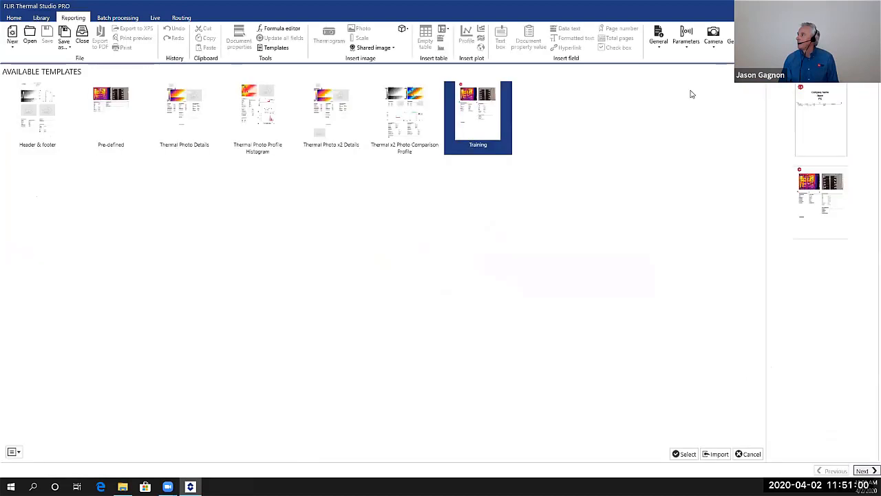
double_click(390, 125)
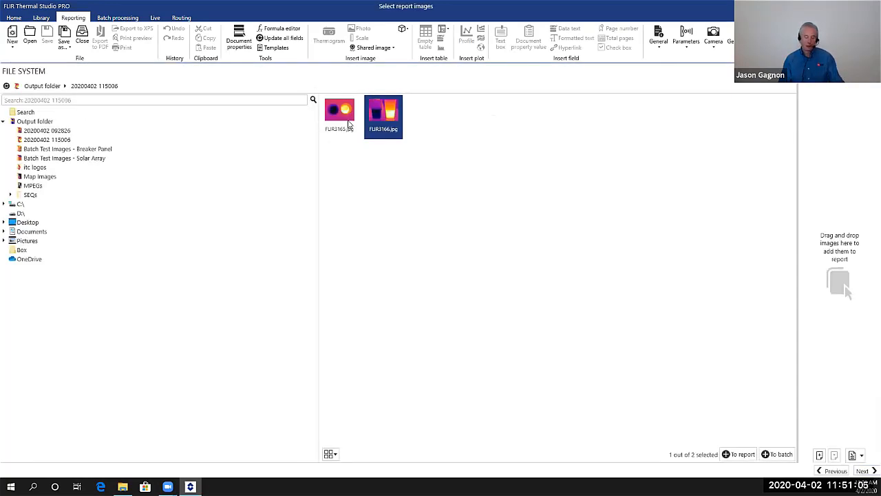
ctrl+click(349, 124)
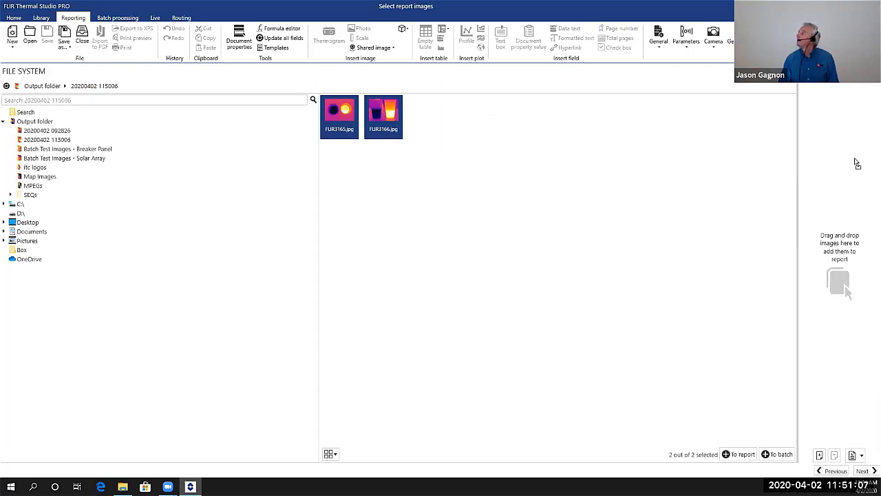
drag(857, 163, 813, 240)
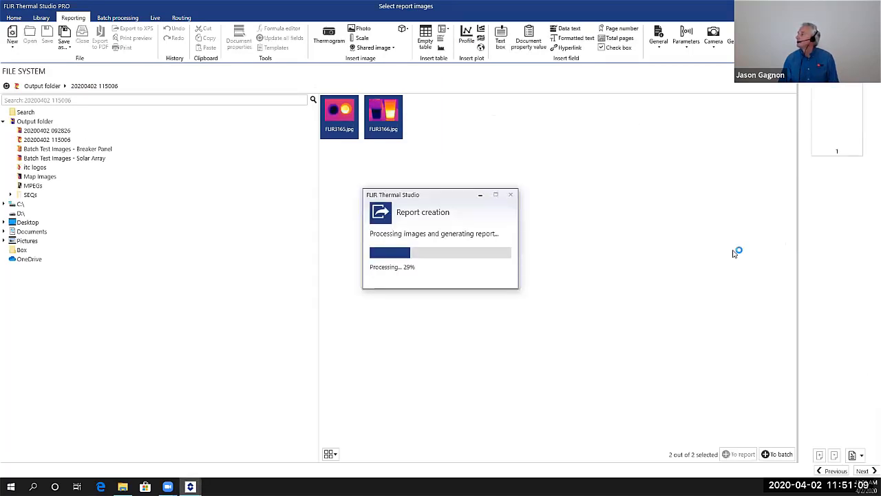
click(864, 471)
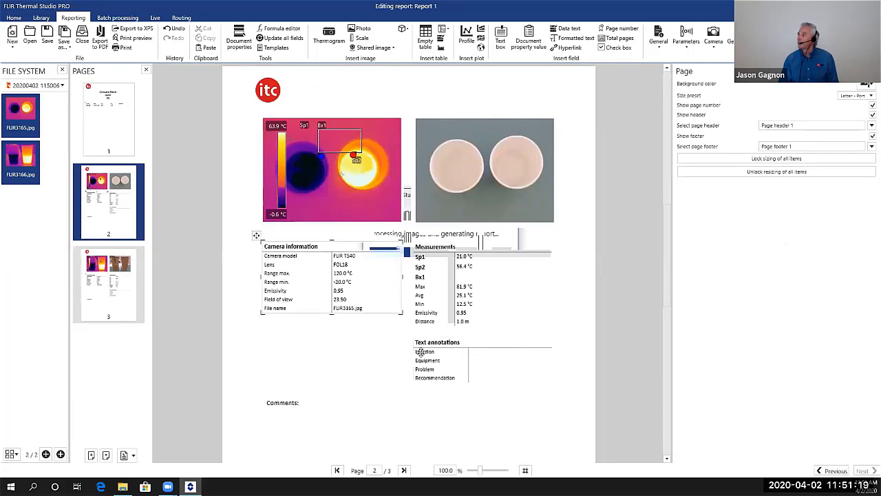
Compare pages 2 and 3 of the report, checking the spot measurements and text annotation fields for each cup image
click(123, 259)
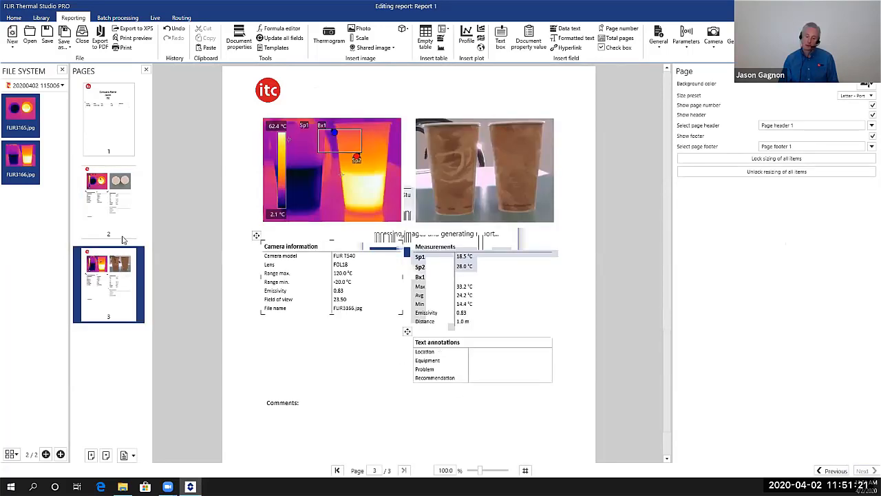
click(122, 239)
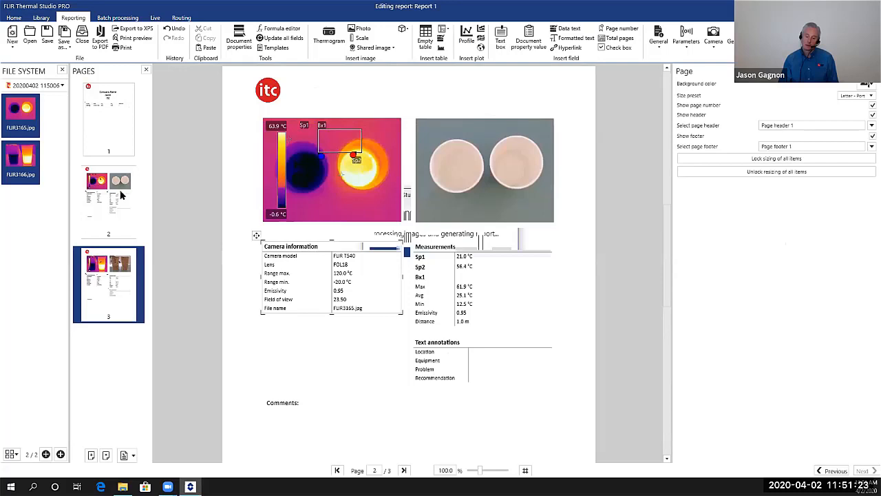
click(116, 281)
key(Up)
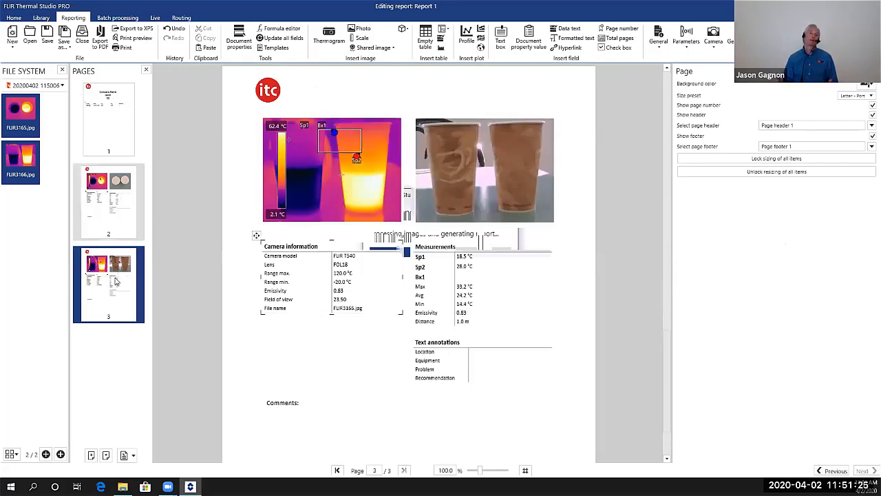
key(Down)
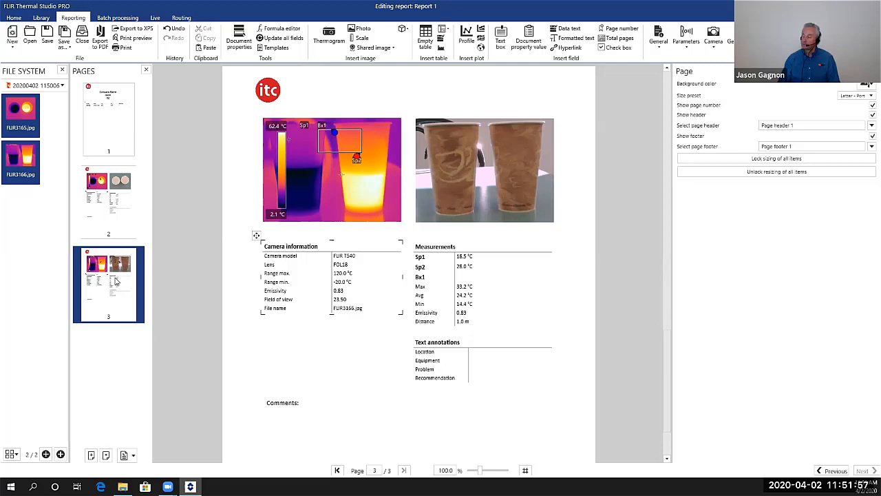
Open FLIR3166.jpg from page 3 of the report and bring up the template selection for its text annotations
double_click(344, 157)
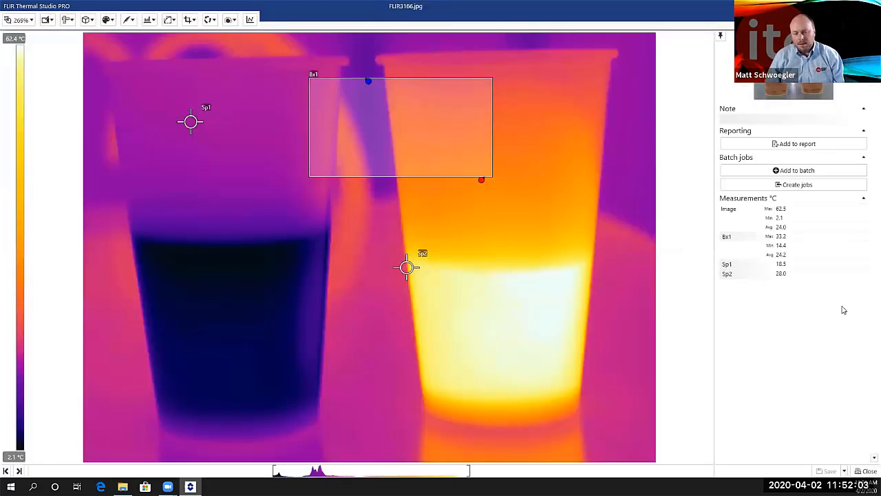
scroll(771, 314, down, 5)
click(739, 320)
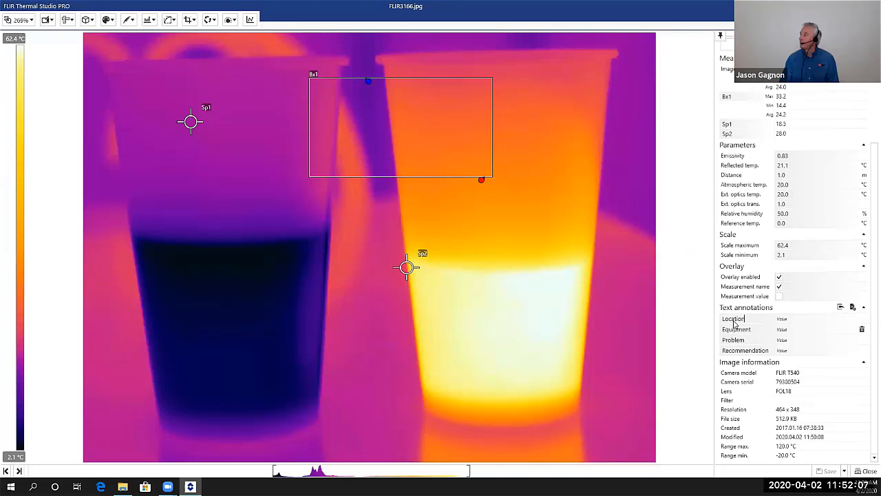
click(841, 306)
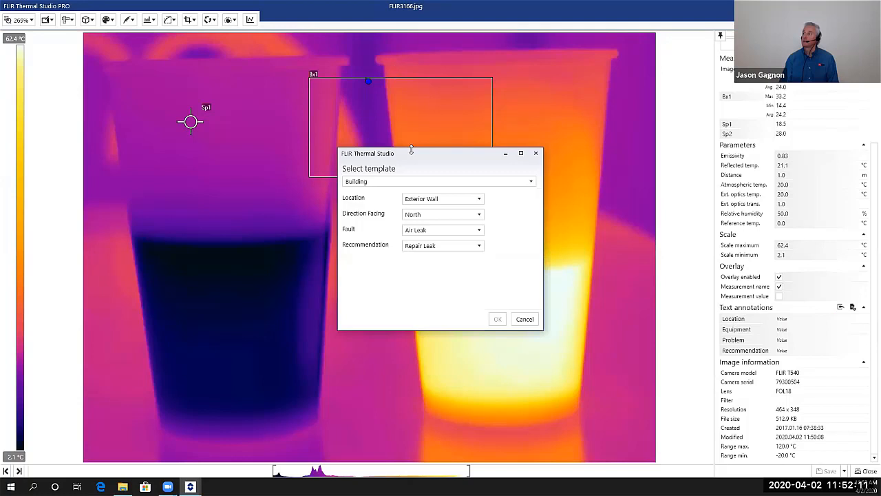
Preview the Electrical and Electrical Scan annotation templates and the Location choices, and close the image without applying a template
drag(412, 153, 364, 137)
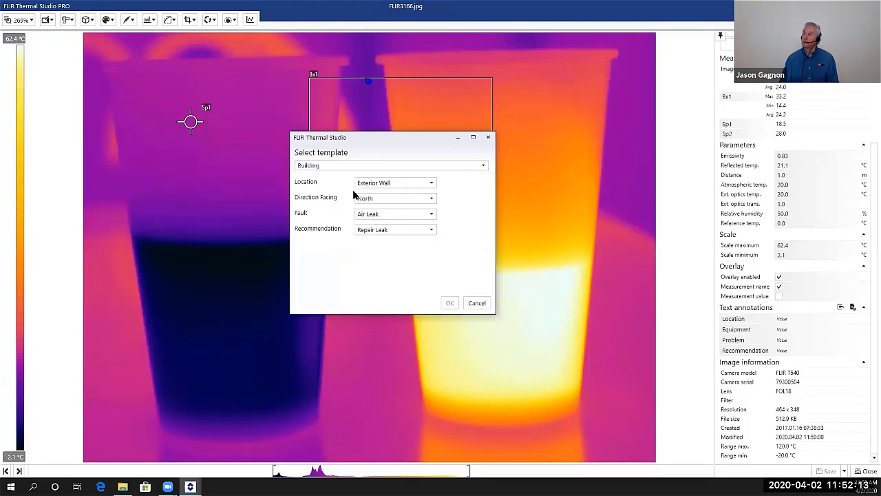
click(483, 165)
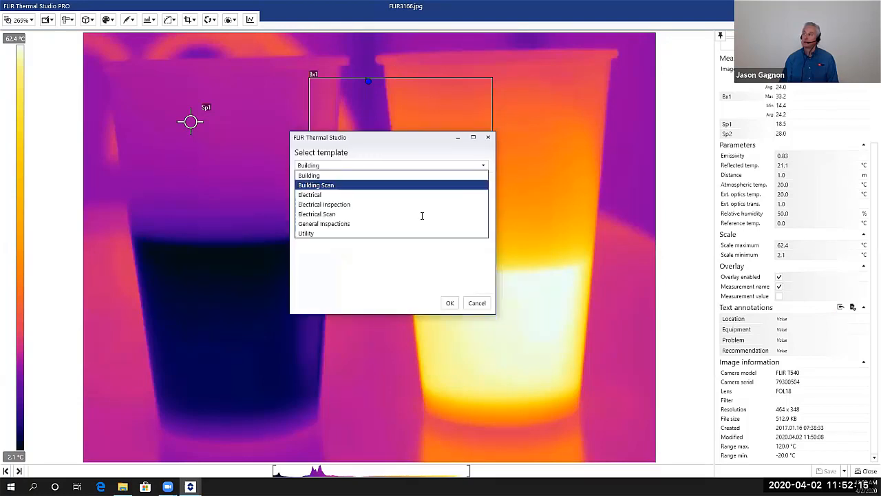
click(432, 194)
click(432, 165)
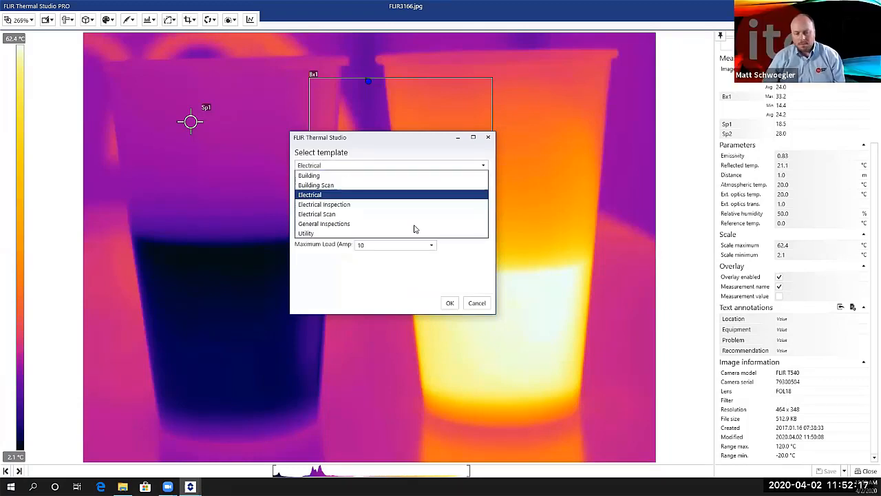
click(416, 214)
click(426, 184)
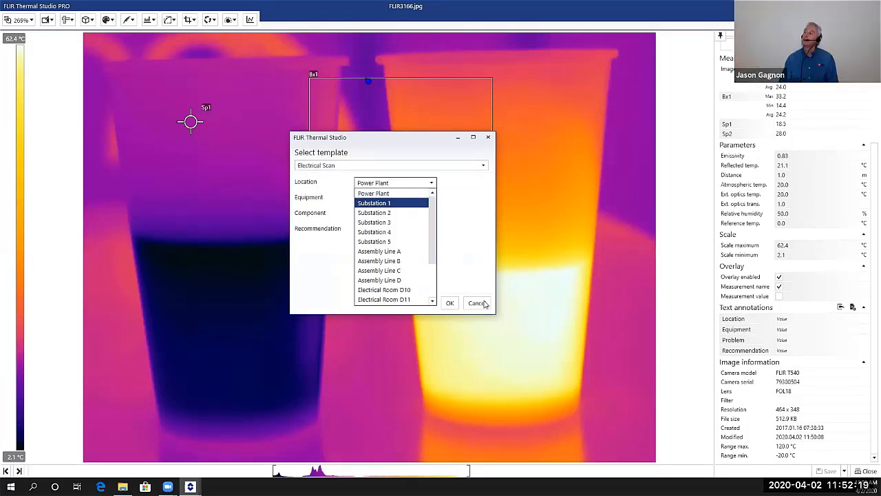
click(476, 302)
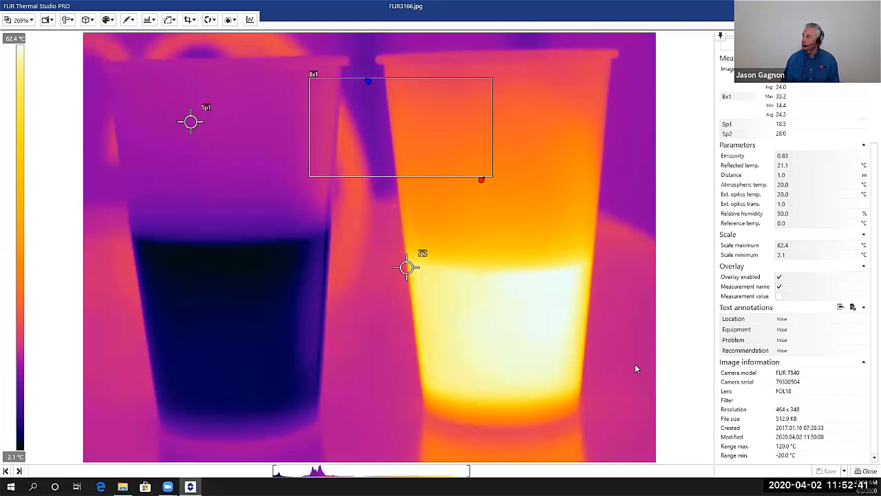
click(866, 470)
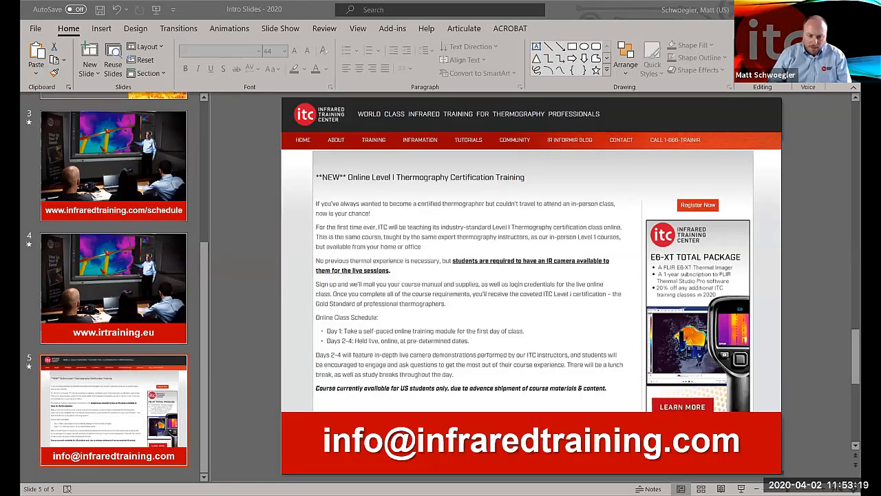
key(shift+F5)
key(Left)
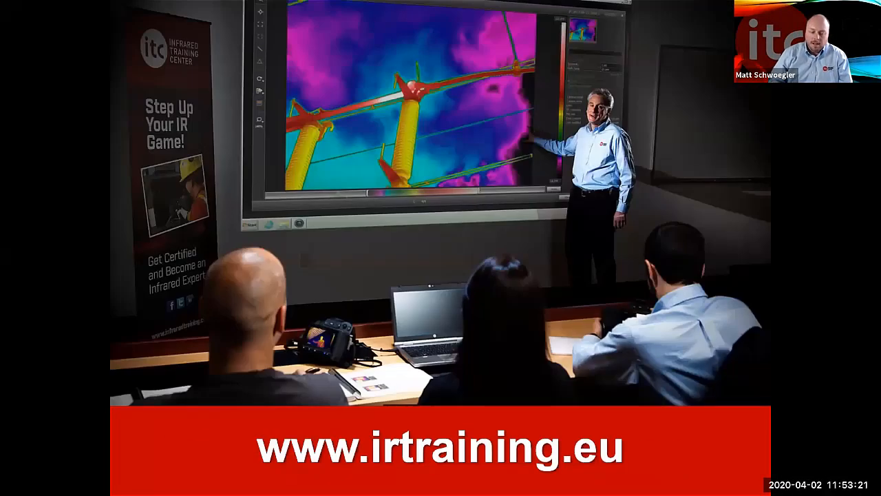
key(Right)
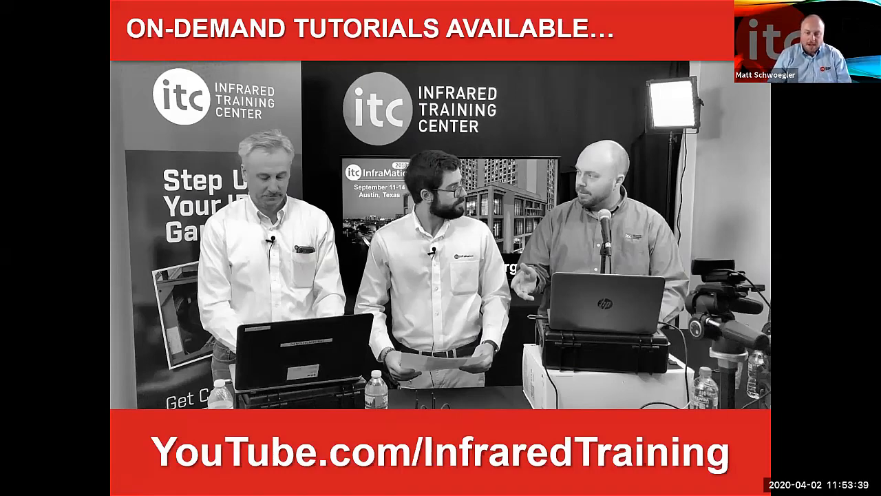
key(Right)
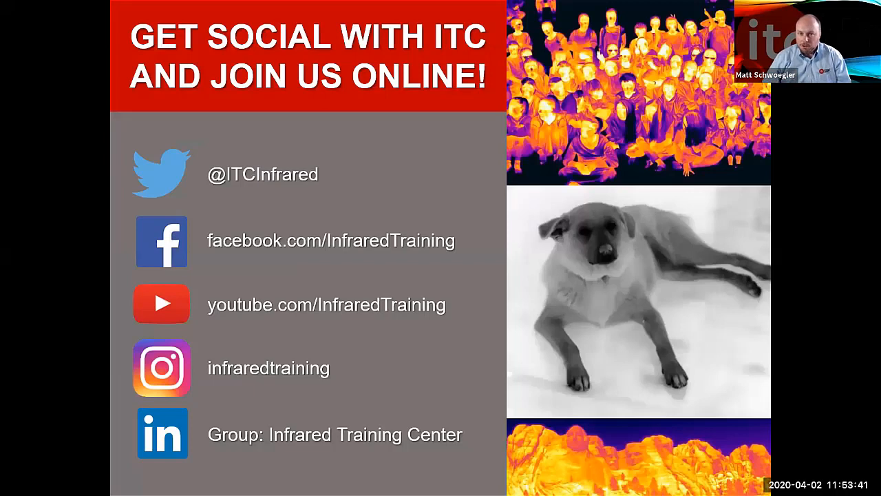
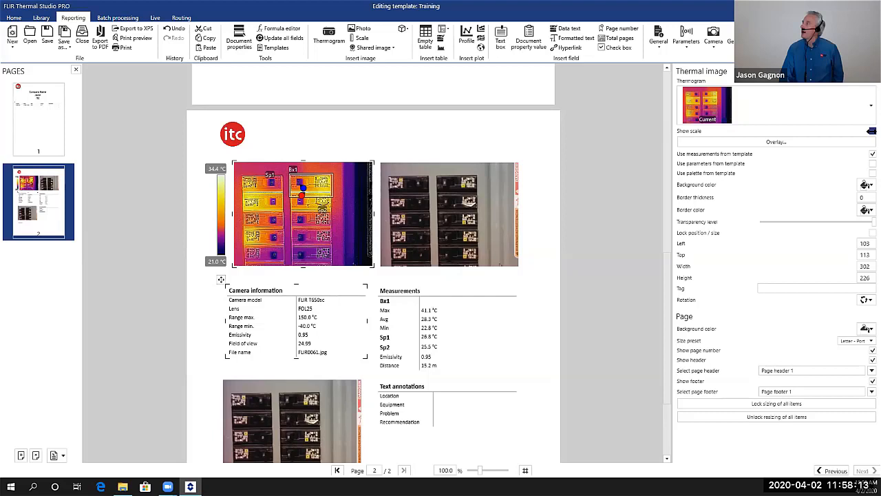
Show the built-in scale on the Training template's thermal image, and reposition the separate scale alongside the image
click(871, 131)
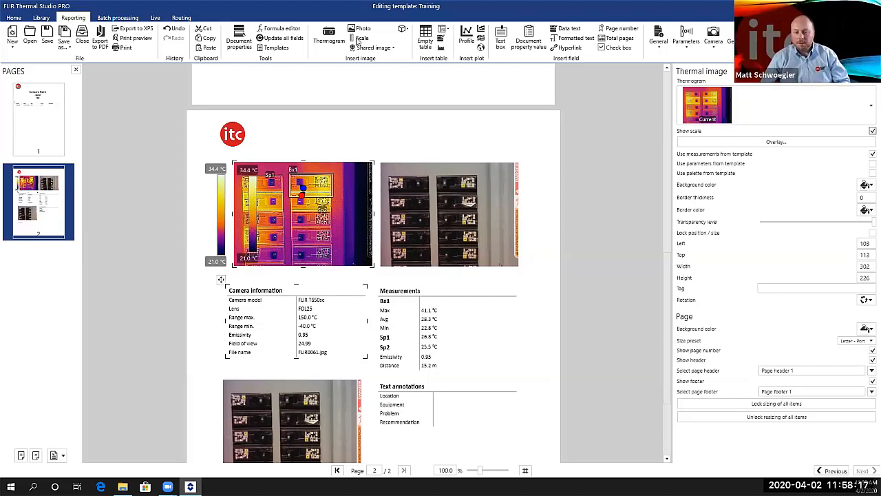
right_click(230, 183)
drag(217, 200, 229, 186)
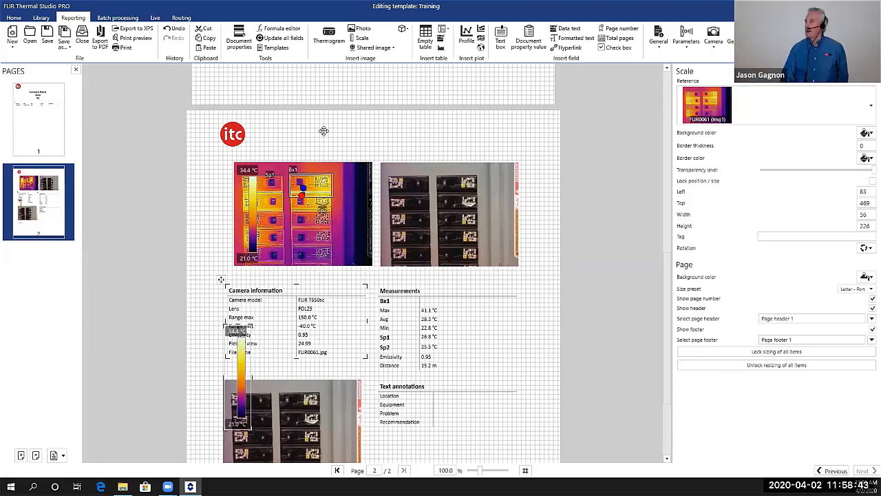
drag(323, 131, 356, 180)
click(356, 180)
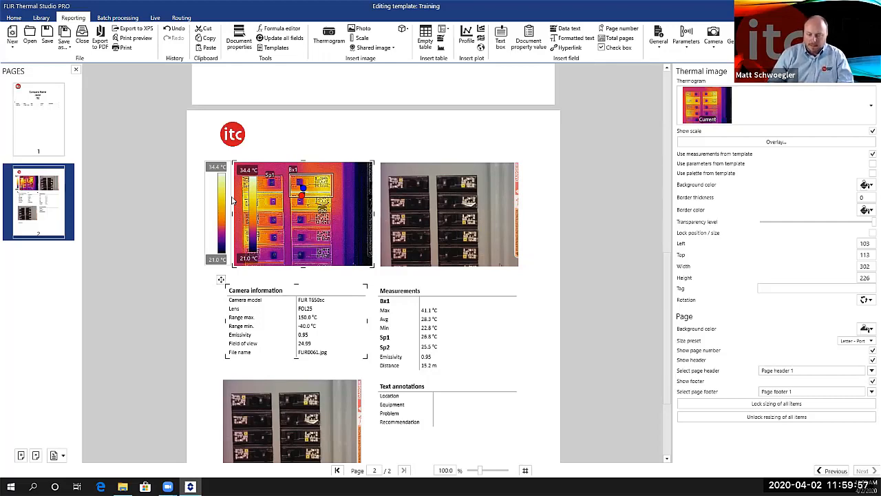
Check the two cup images in the library's output folder and return to page 2 of the Training template
click(41, 18)
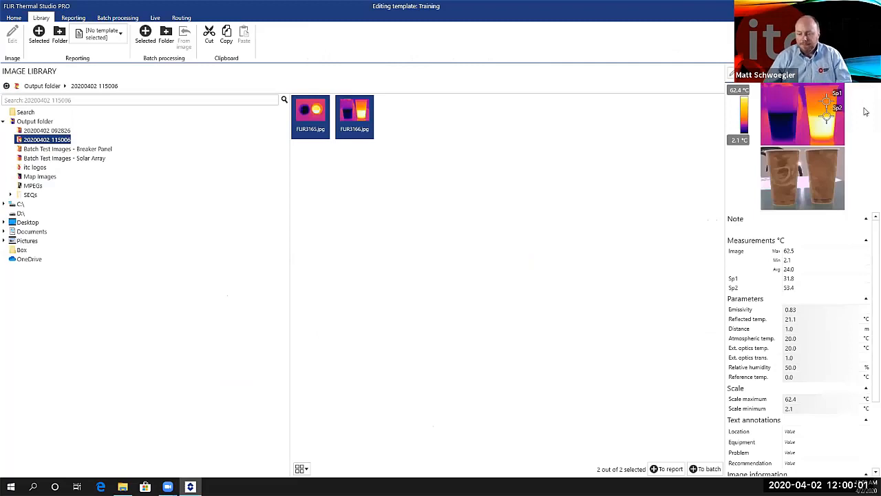
click(73, 18)
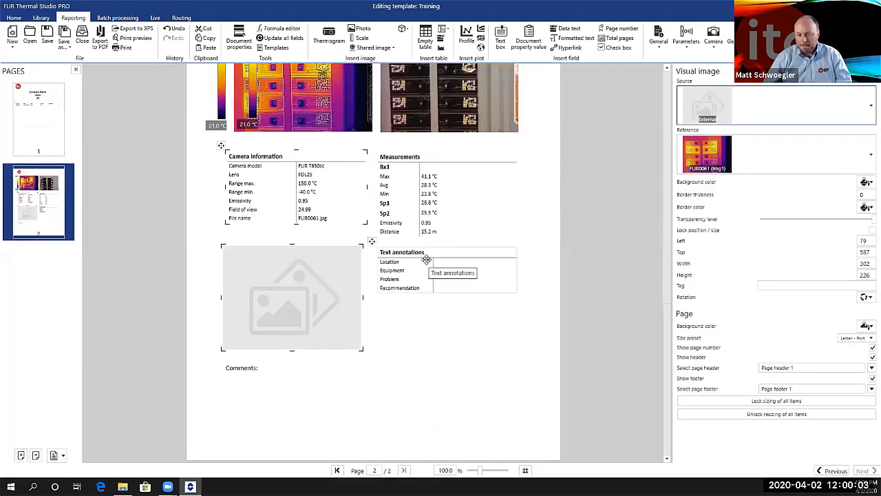